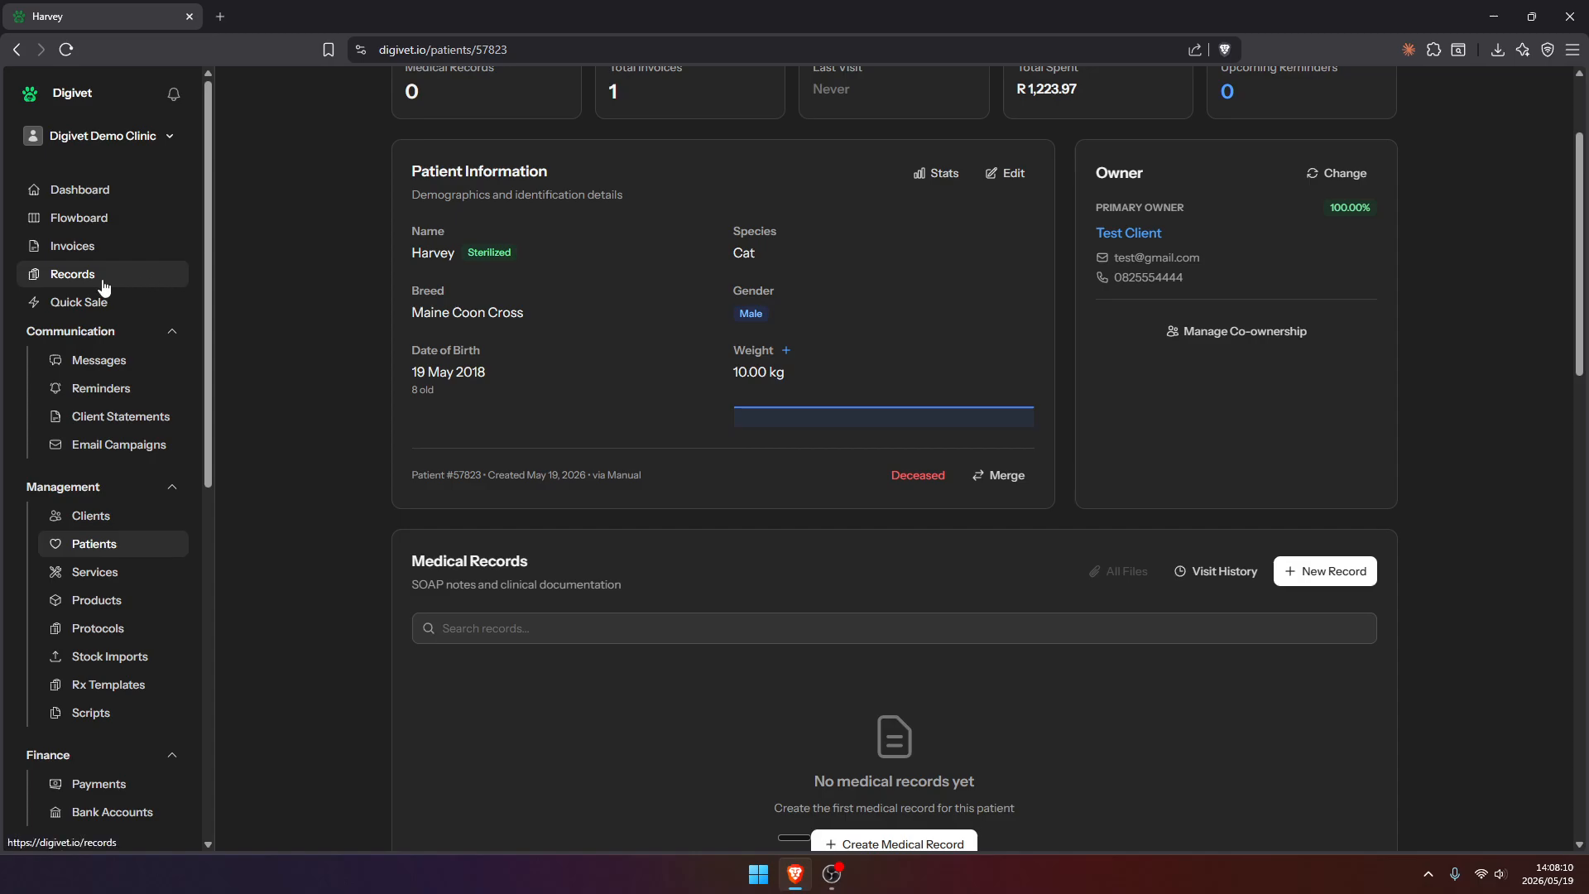
middle_click(87, 277)
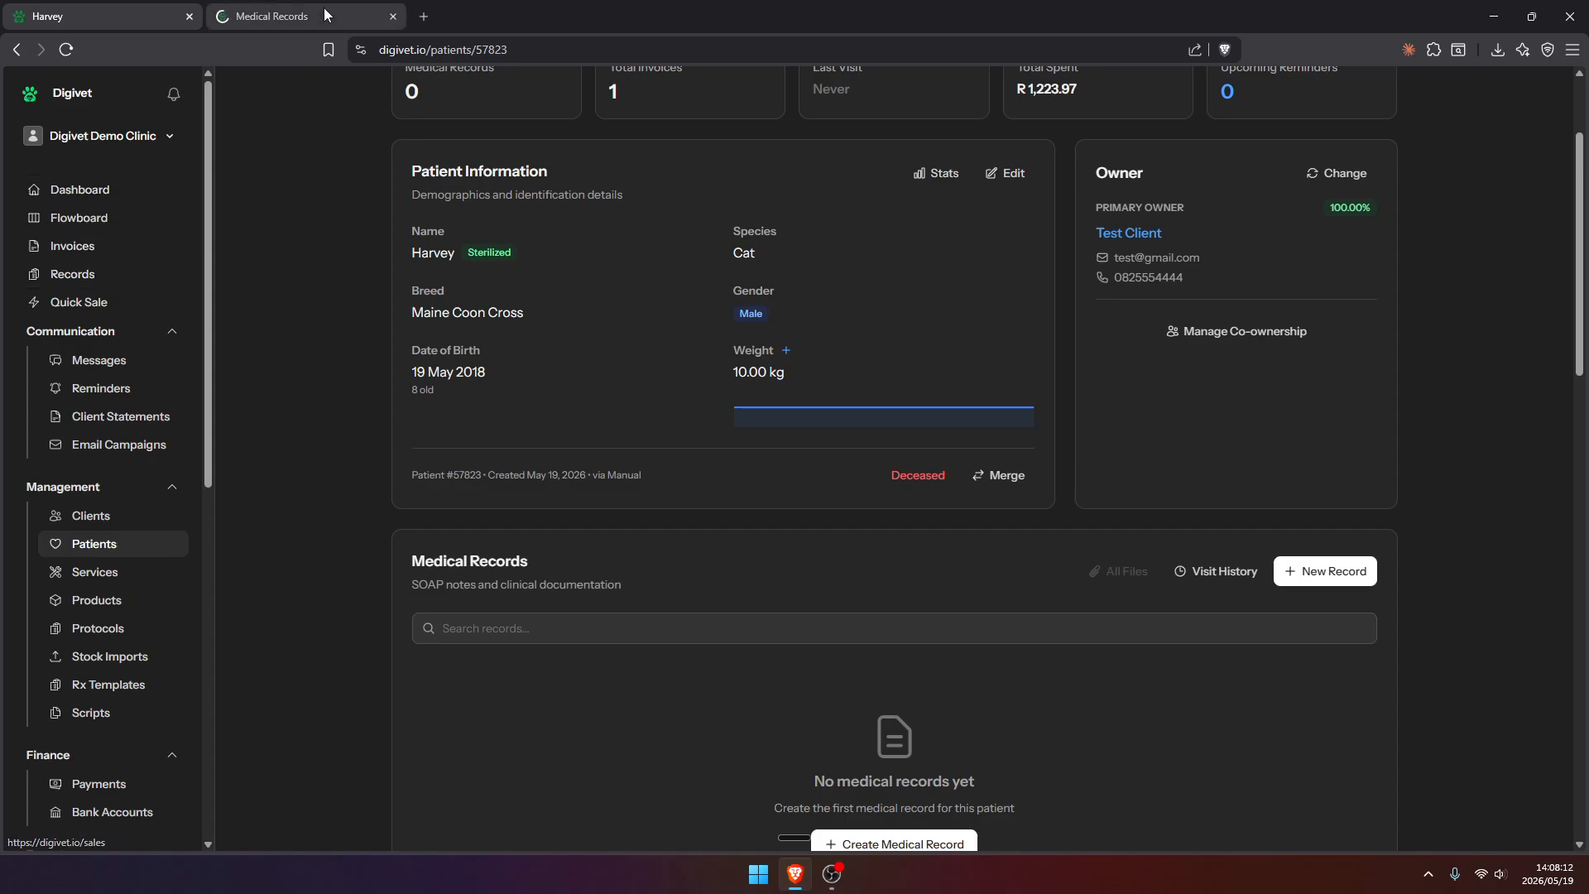
click(325, 8)
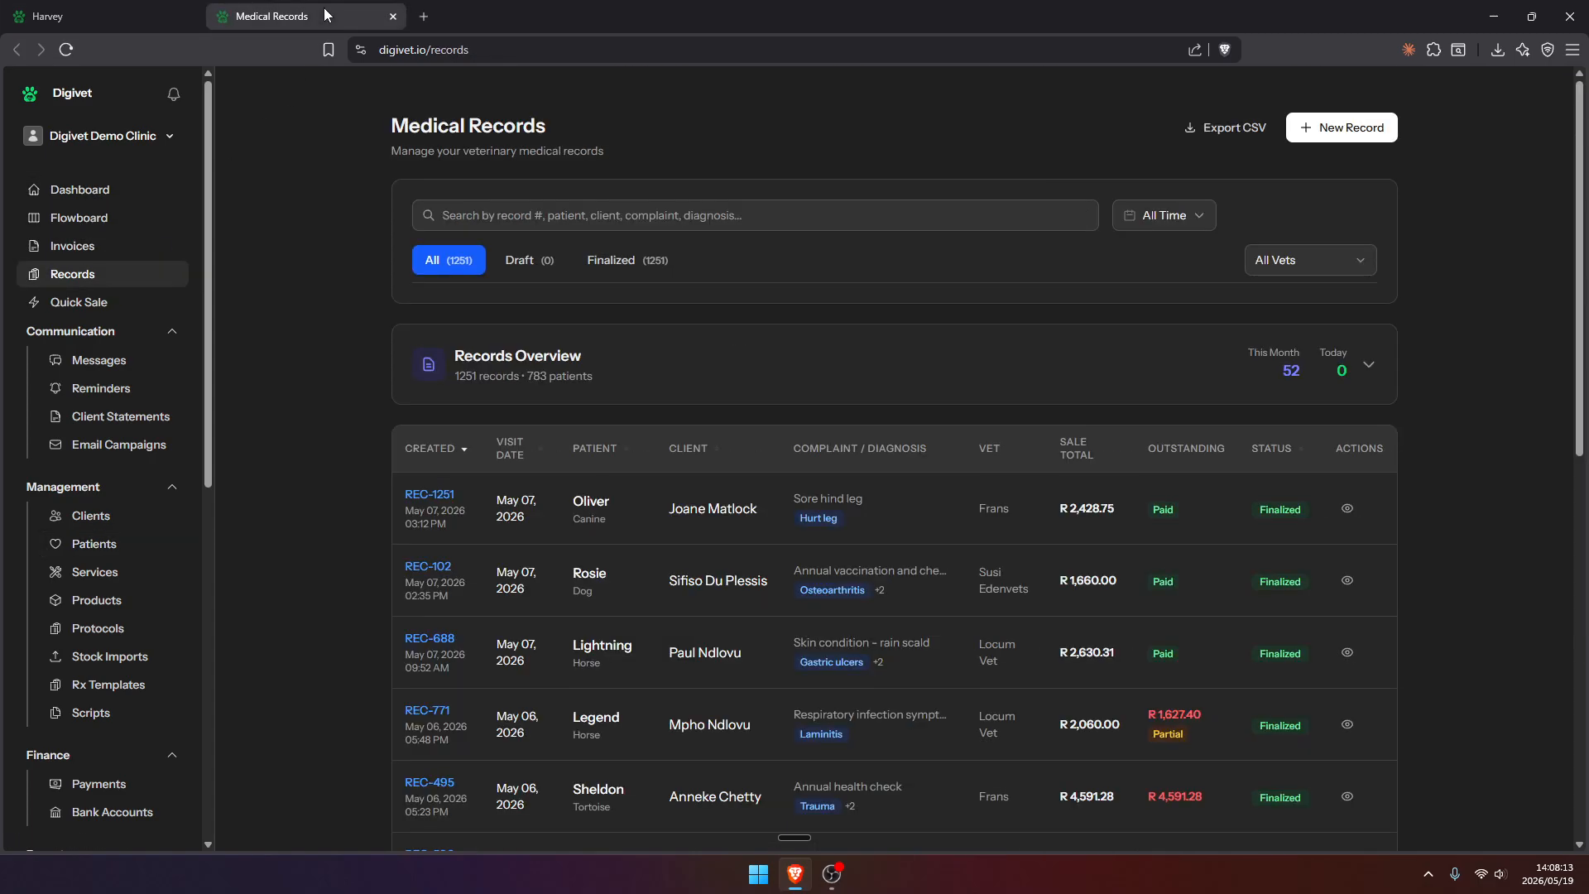
click(1332, 126)
click(497, 215)
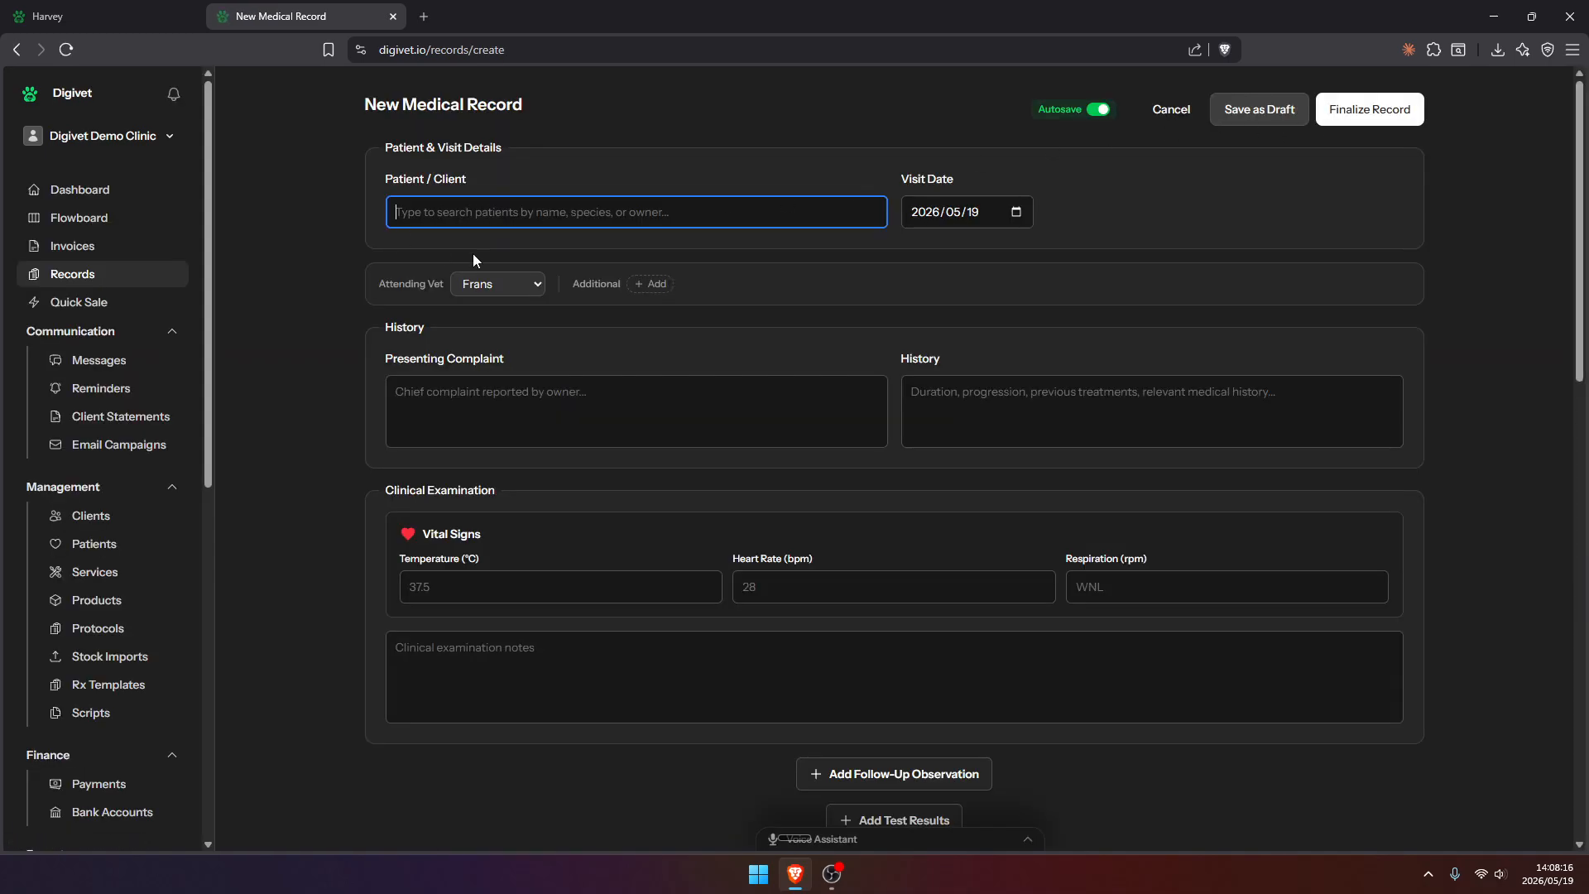
middle_click(311, 7)
Create a new medical record from Harvey's patient page and check the visit date calendar
scroll(412, 121, up, 3)
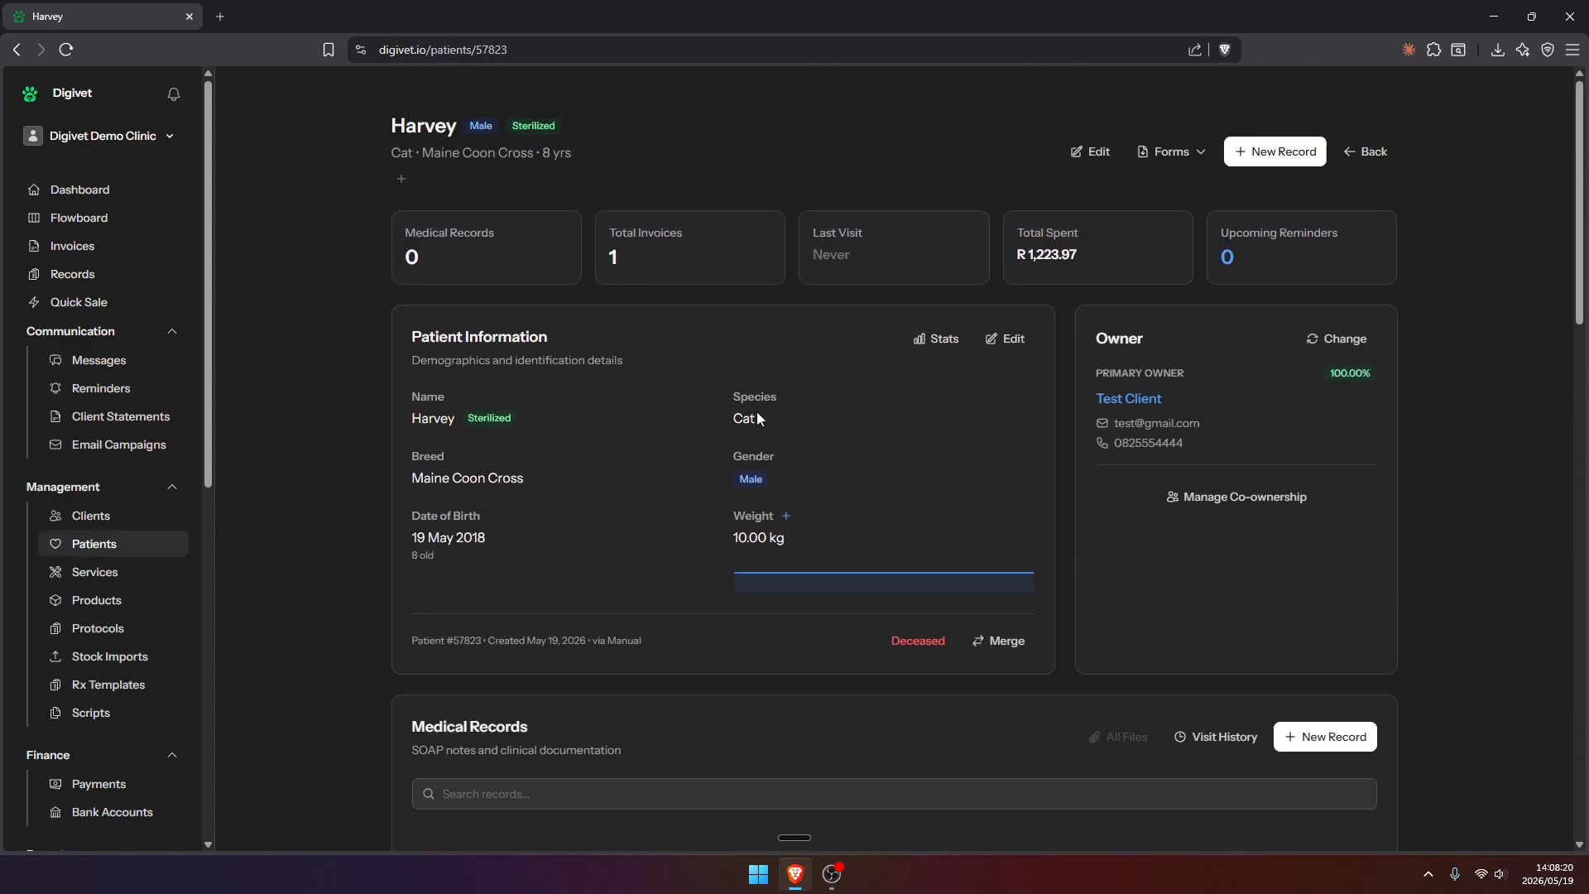
scroll(756, 410, down, 3)
click(1327, 486)
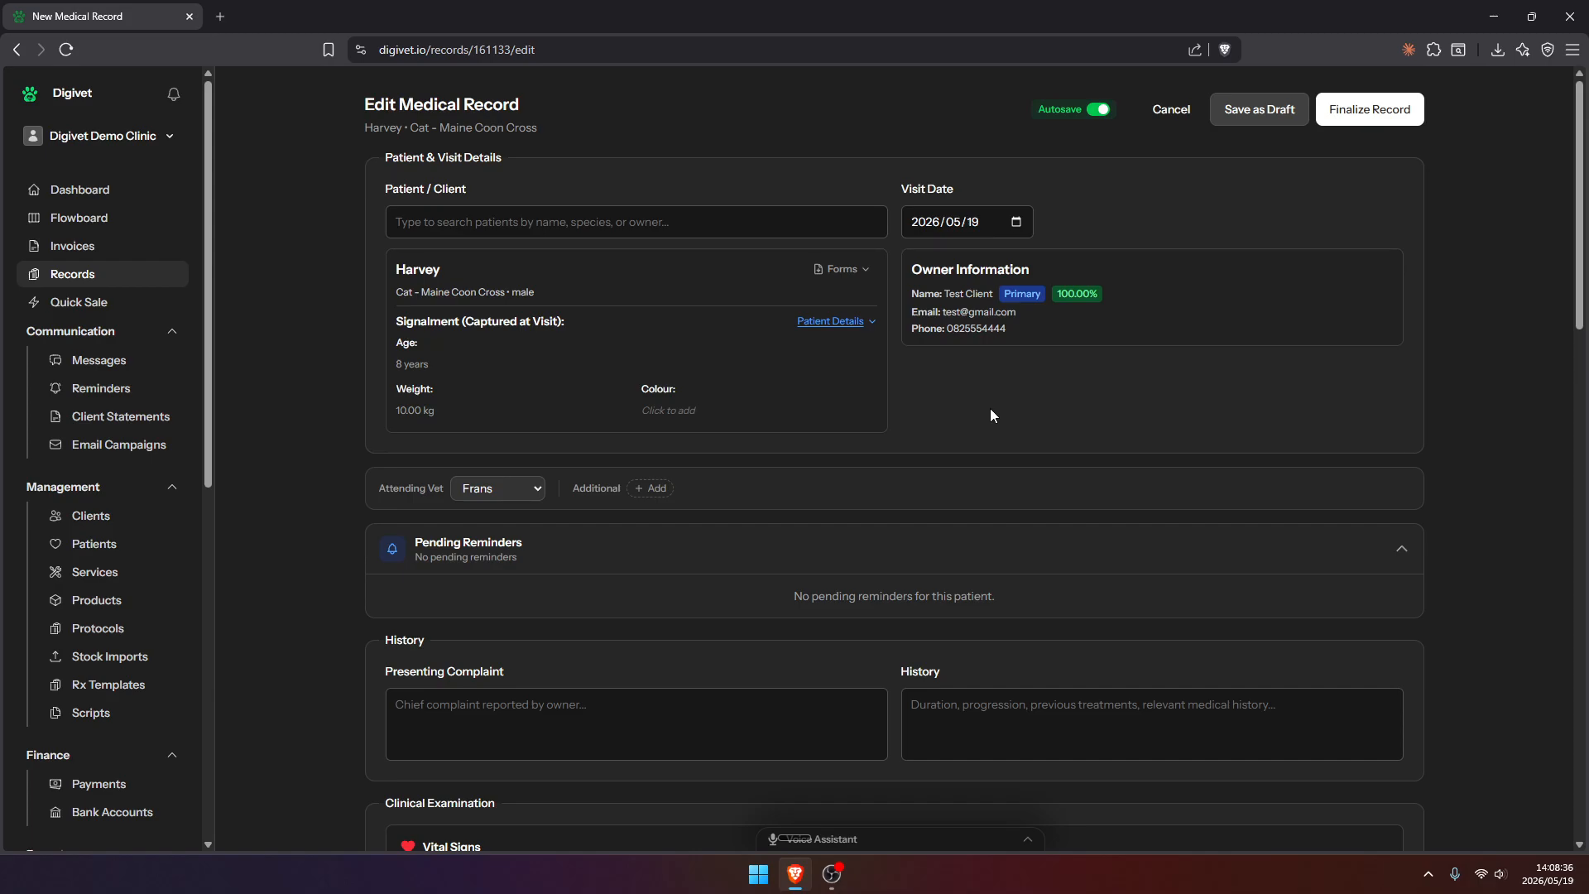
click(1016, 222)
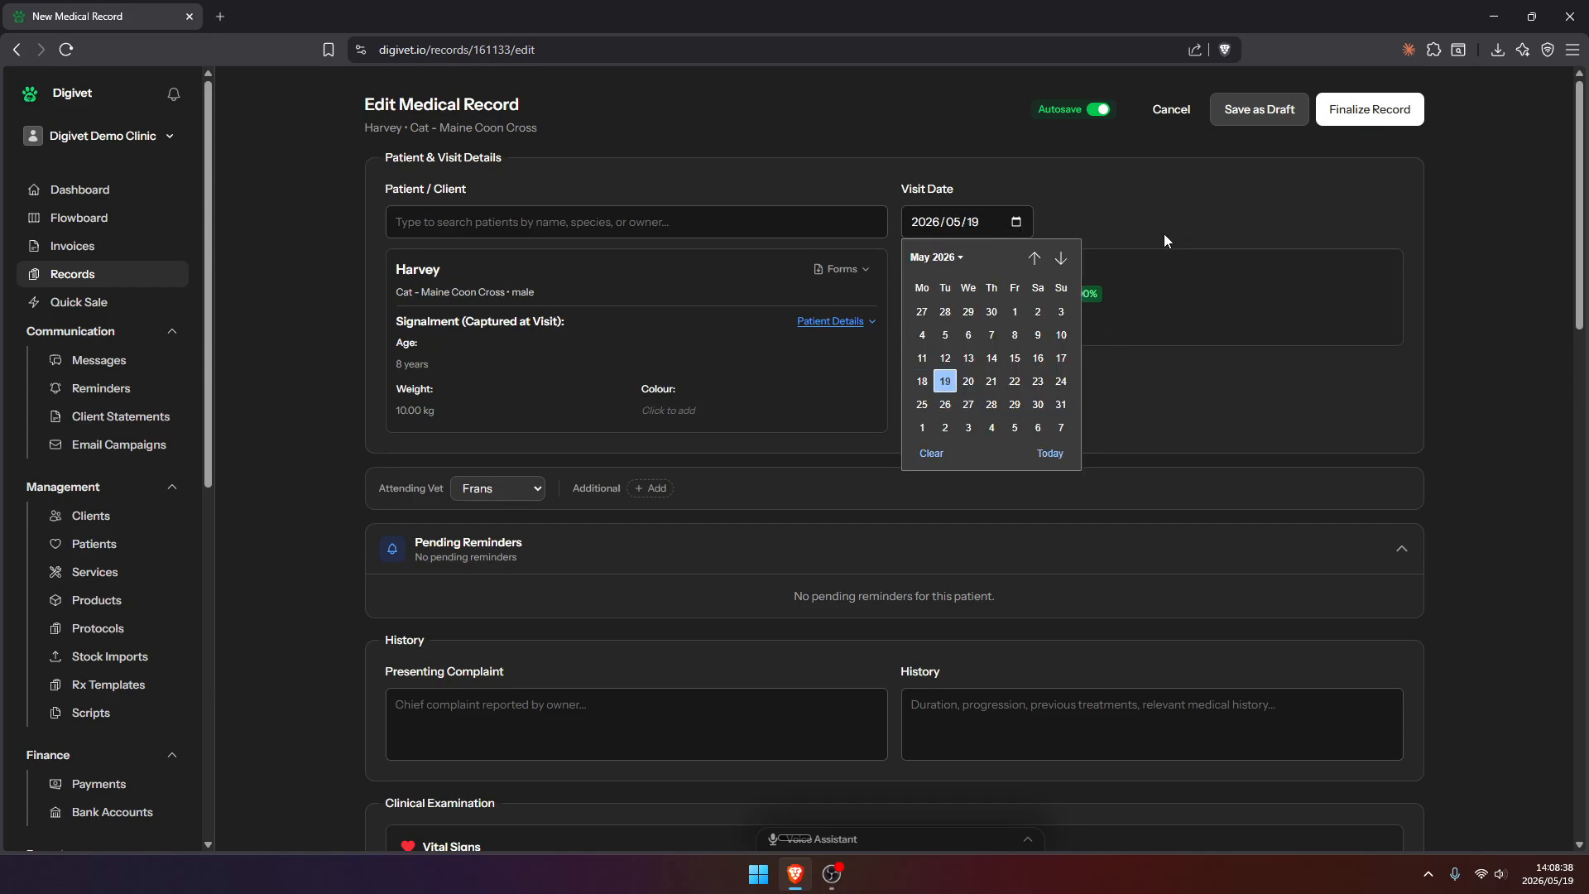
click(1126, 194)
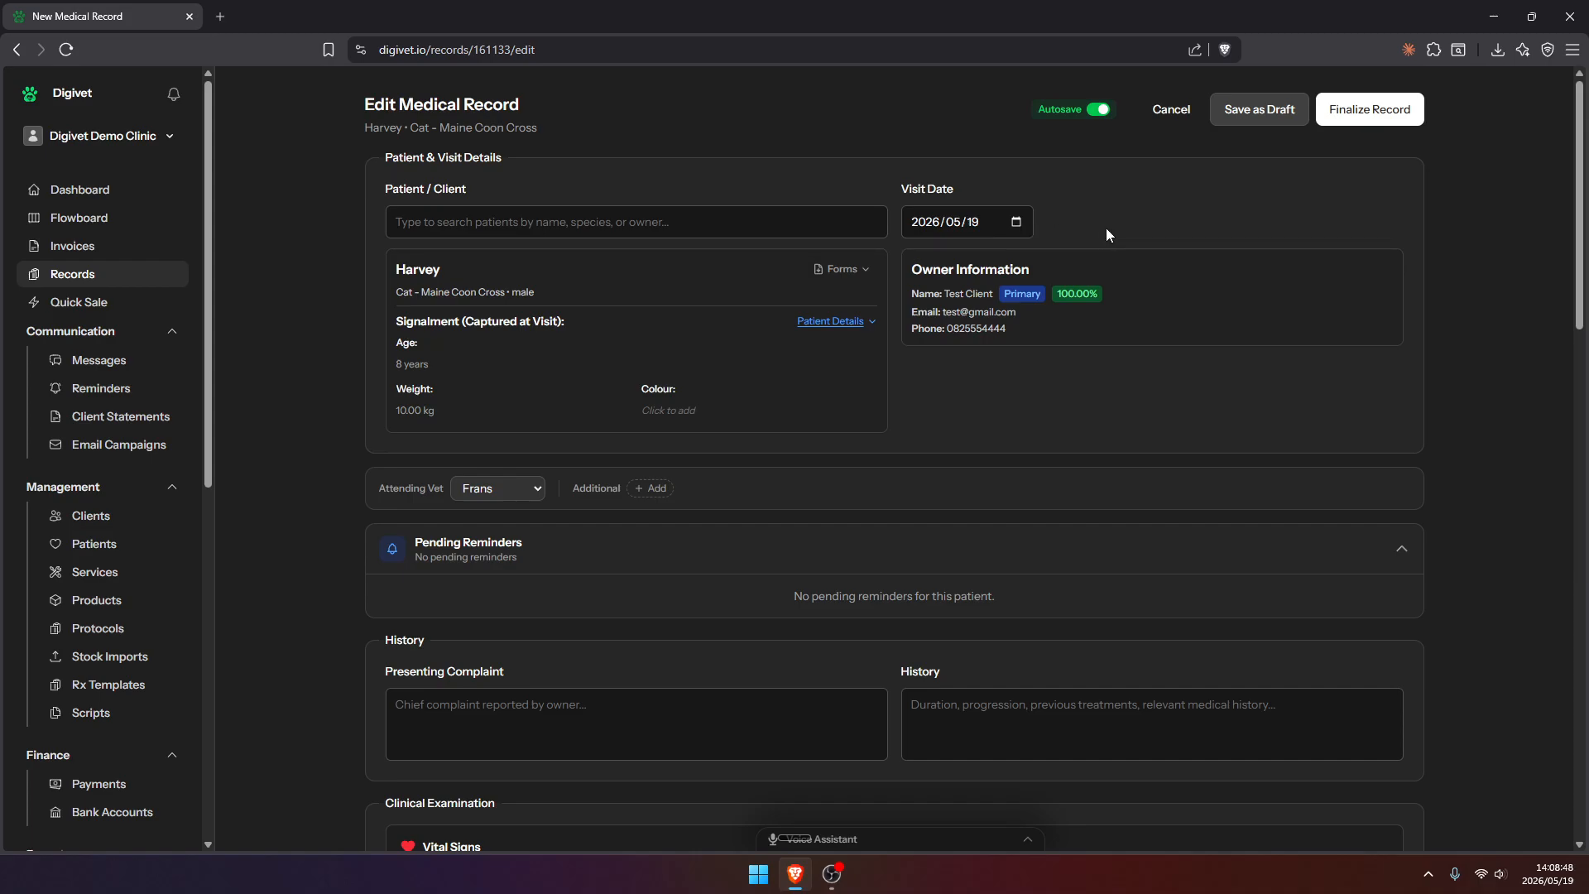
Generate the Surgical Consent form for Harvey and open the downloaded PDF
click(842, 268)
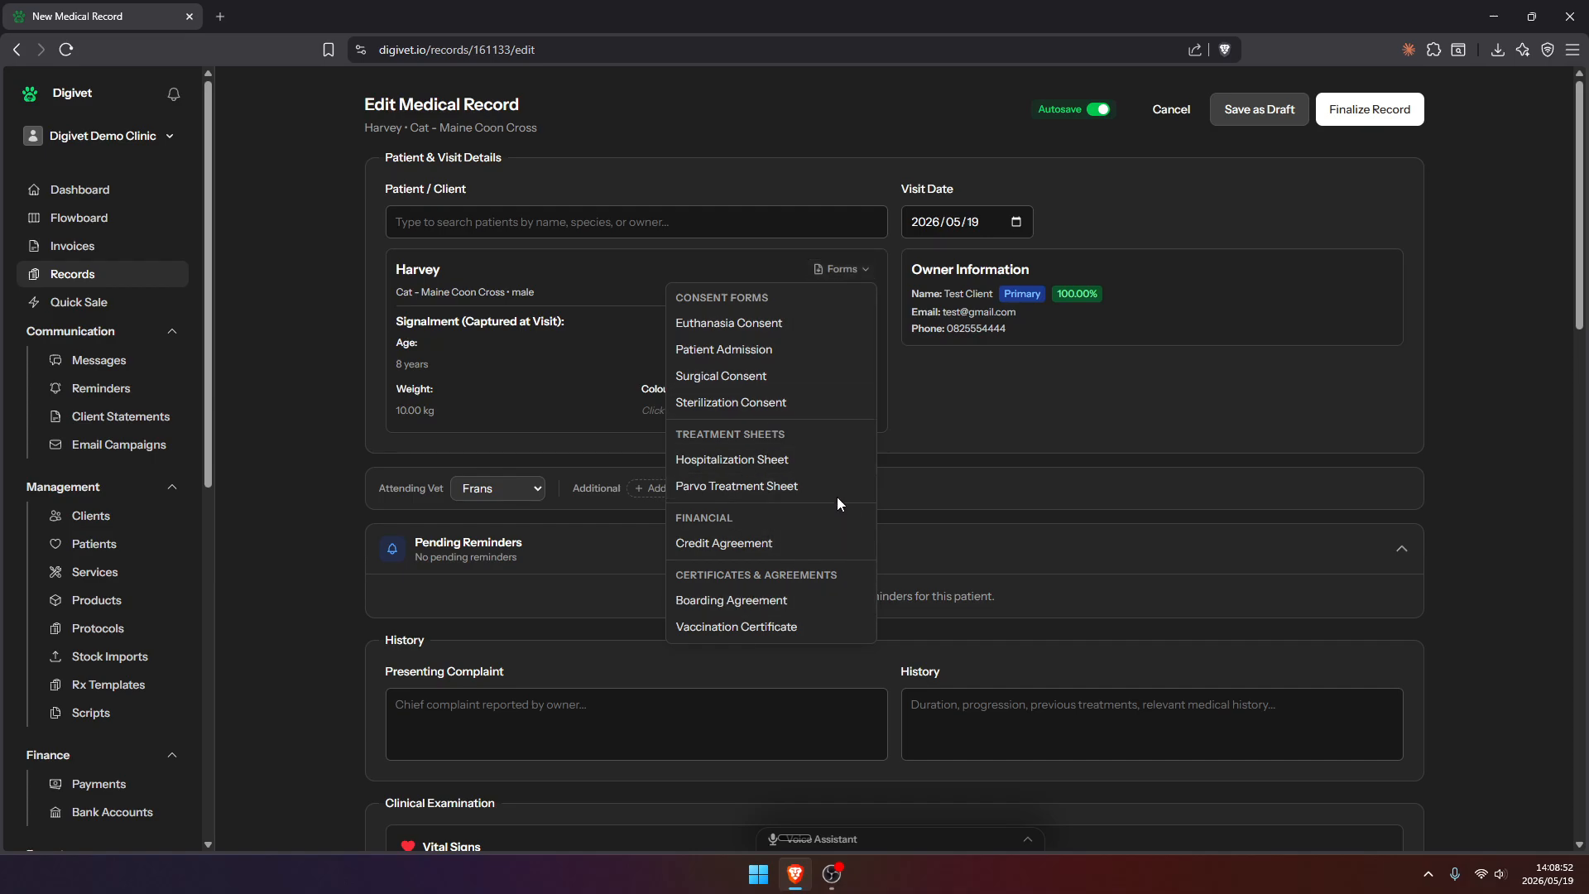
click(771, 382)
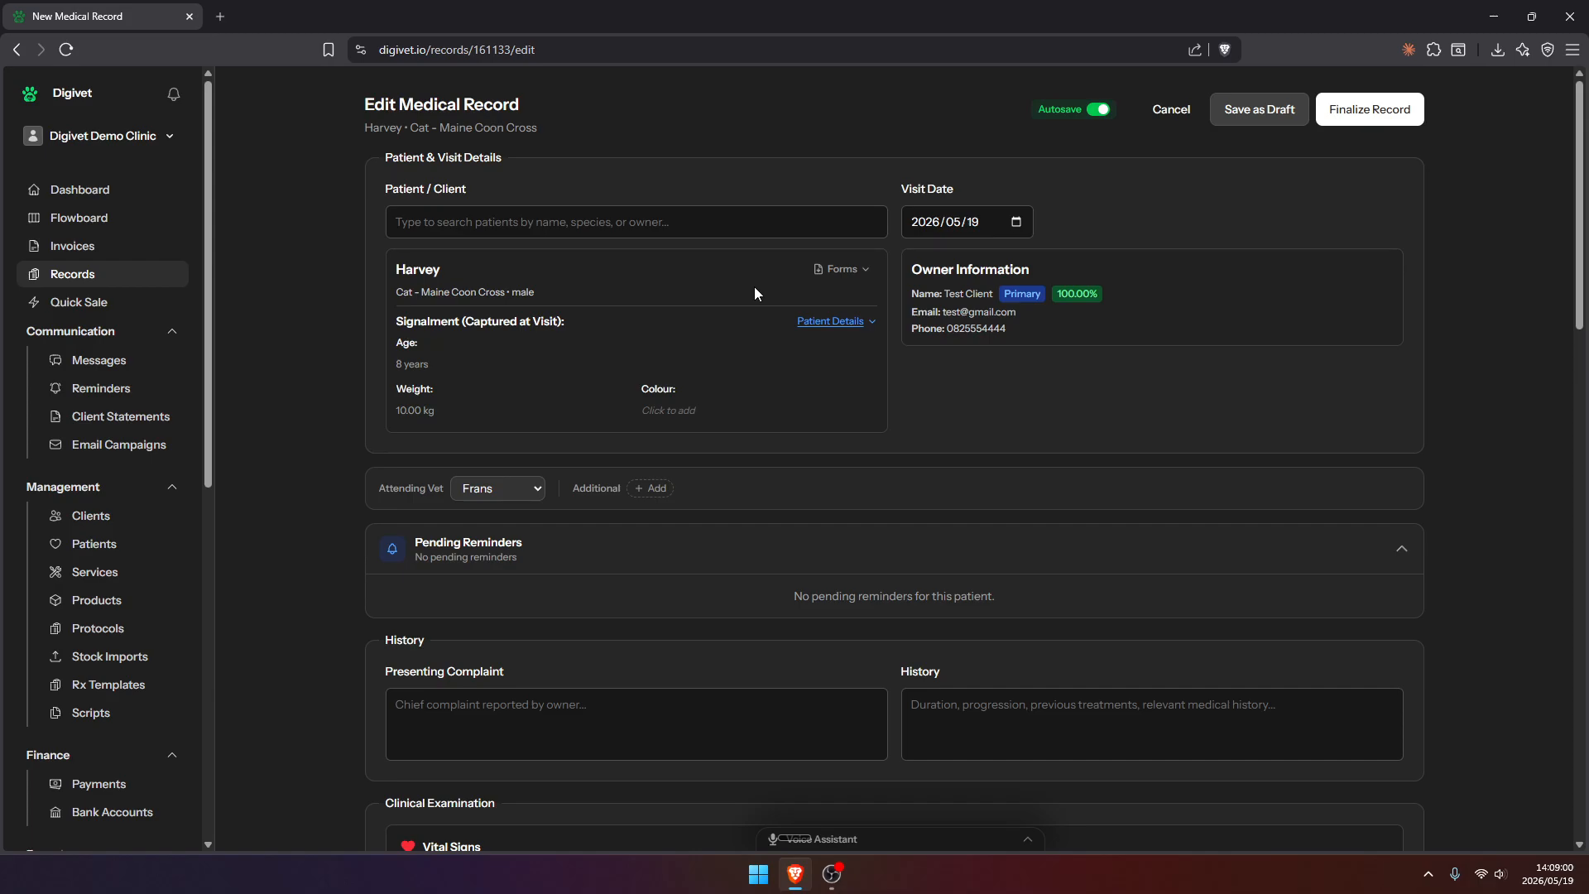
click(1451, 87)
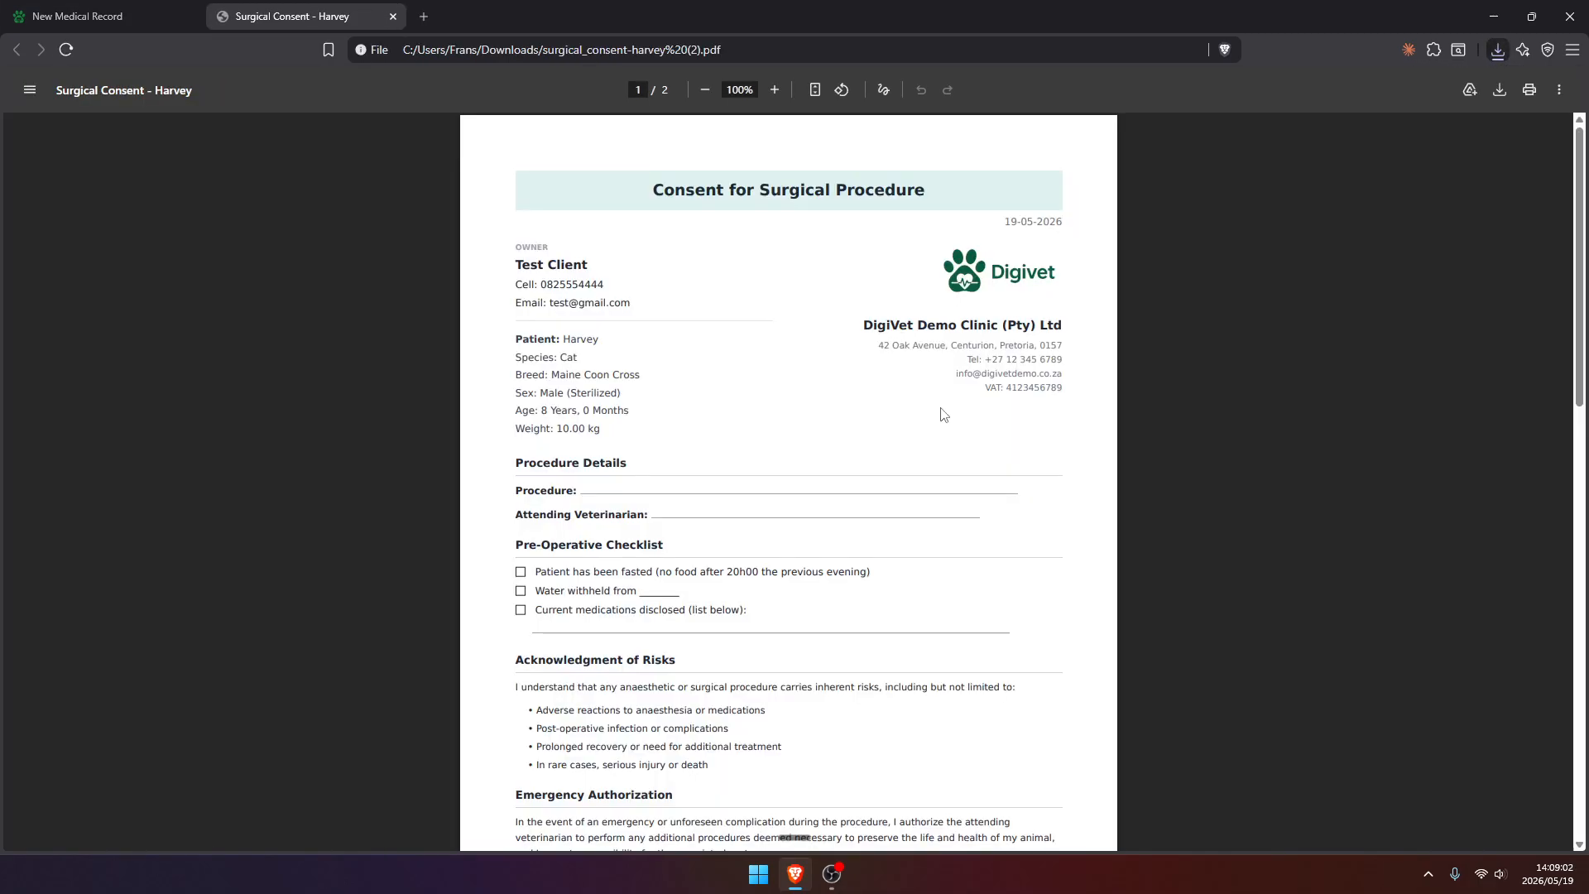
Review the owner details, patient details and consent sections of the surgical consent PDF and close it
drag(515, 343, 649, 379)
click(686, 395)
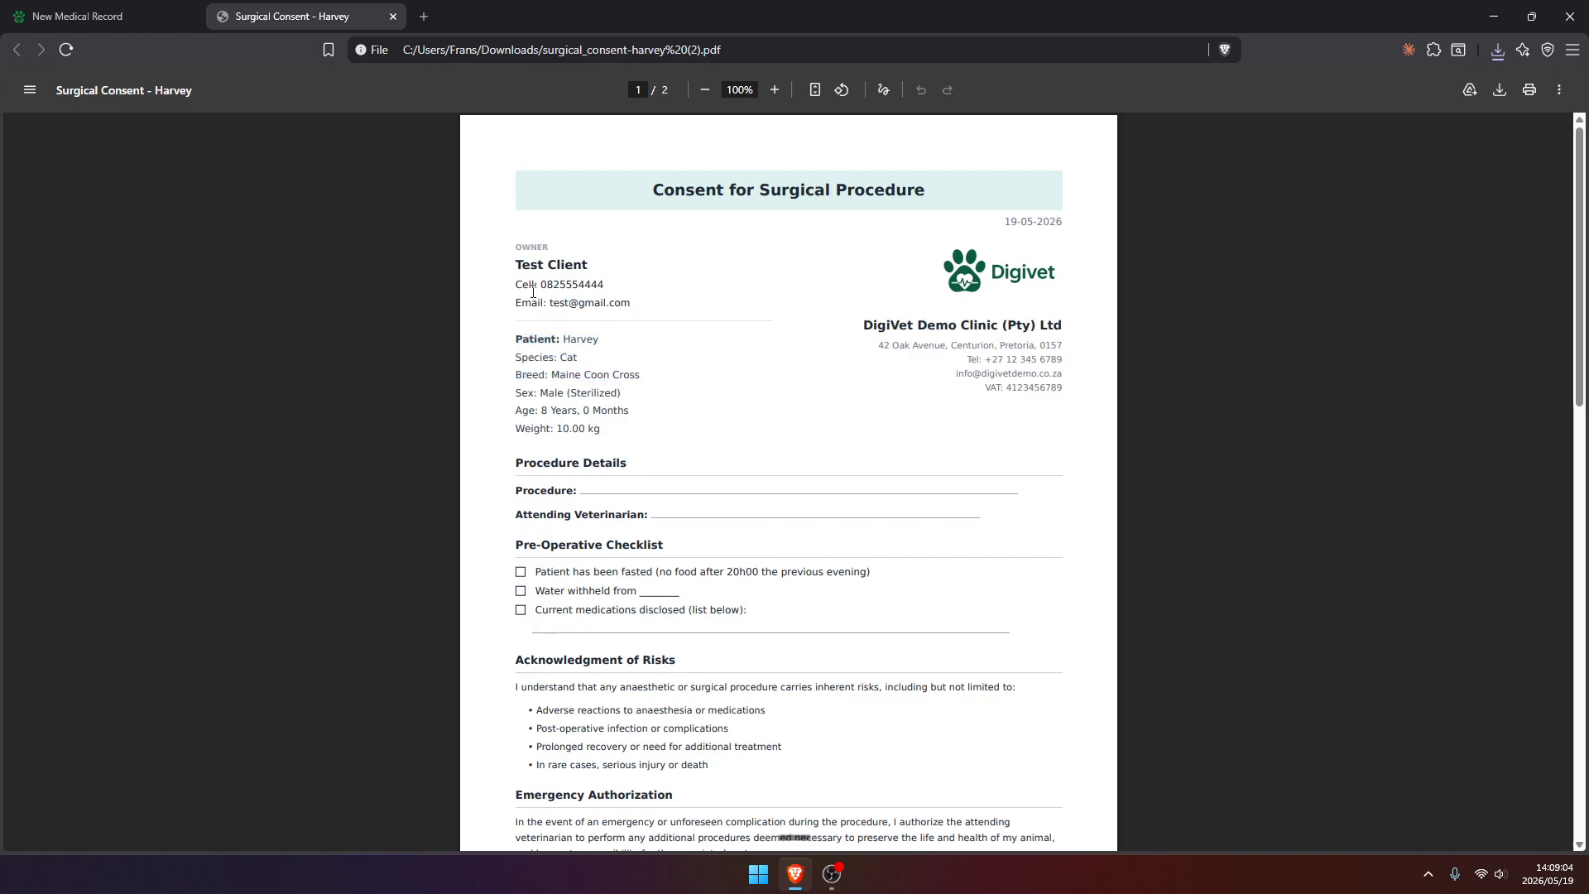
drag(515, 263, 649, 305)
click(648, 305)
scroll(663, 395, down, 3)
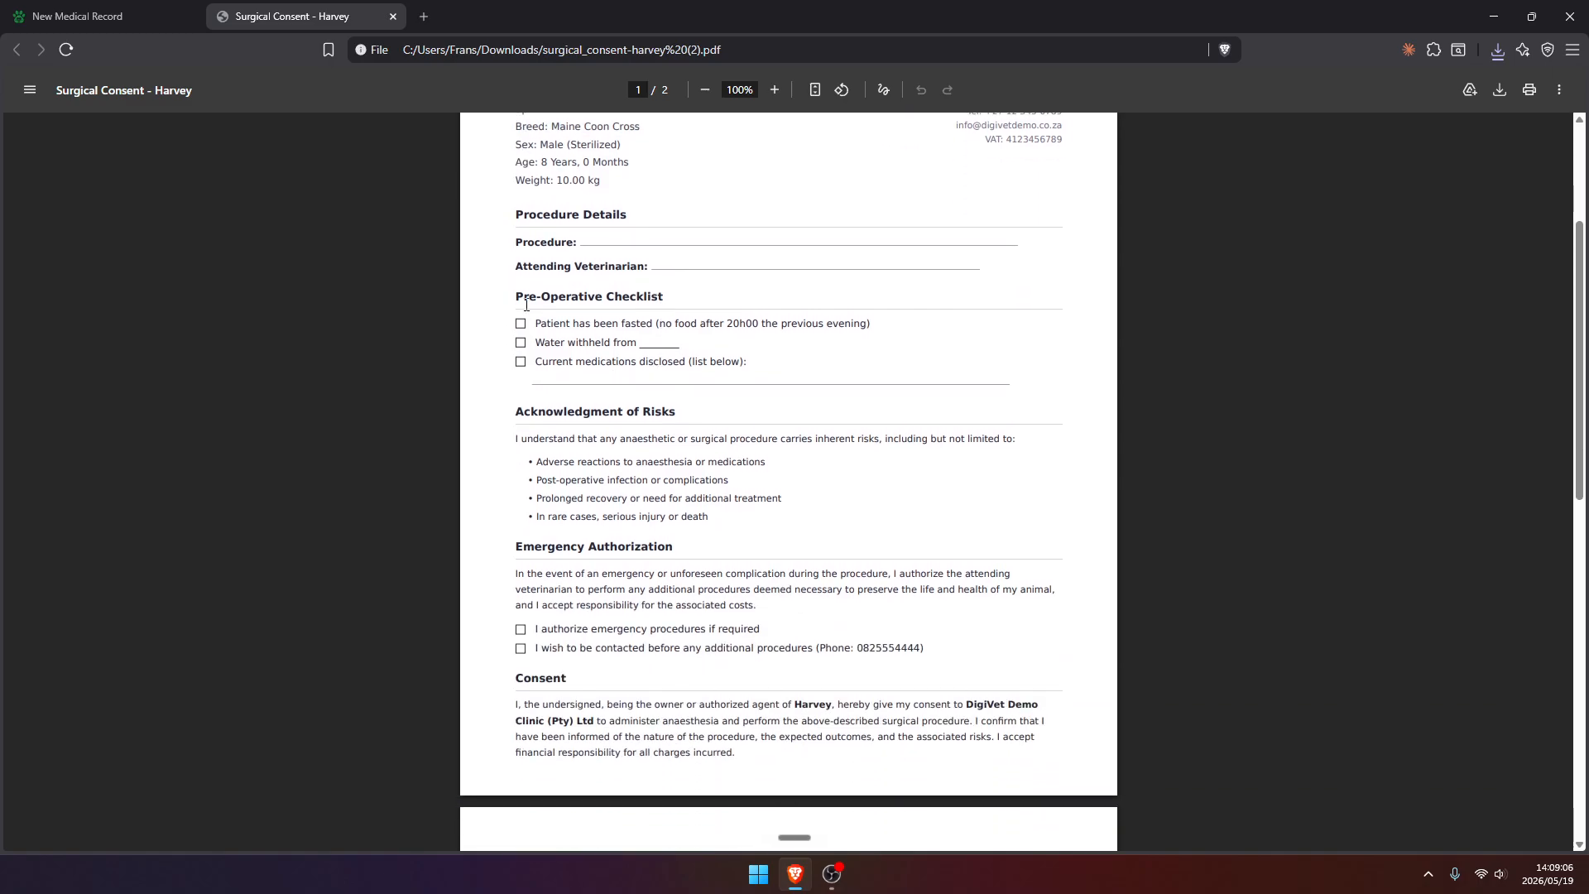
scroll(762, 515, down, 5)
scroll(762, 515, up, 8)
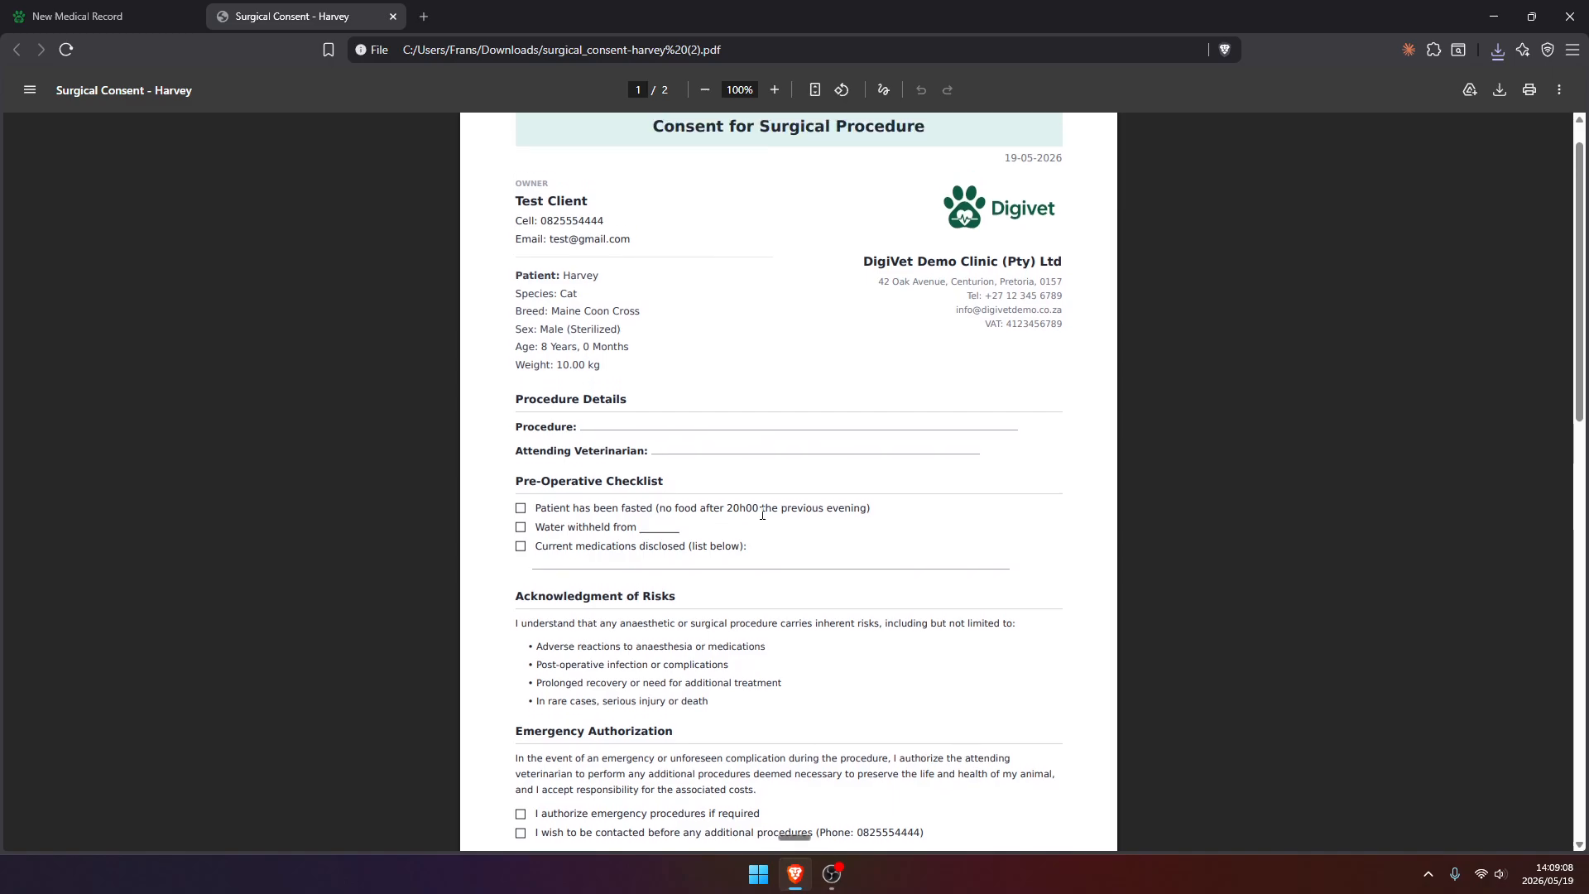
click(393, 17)
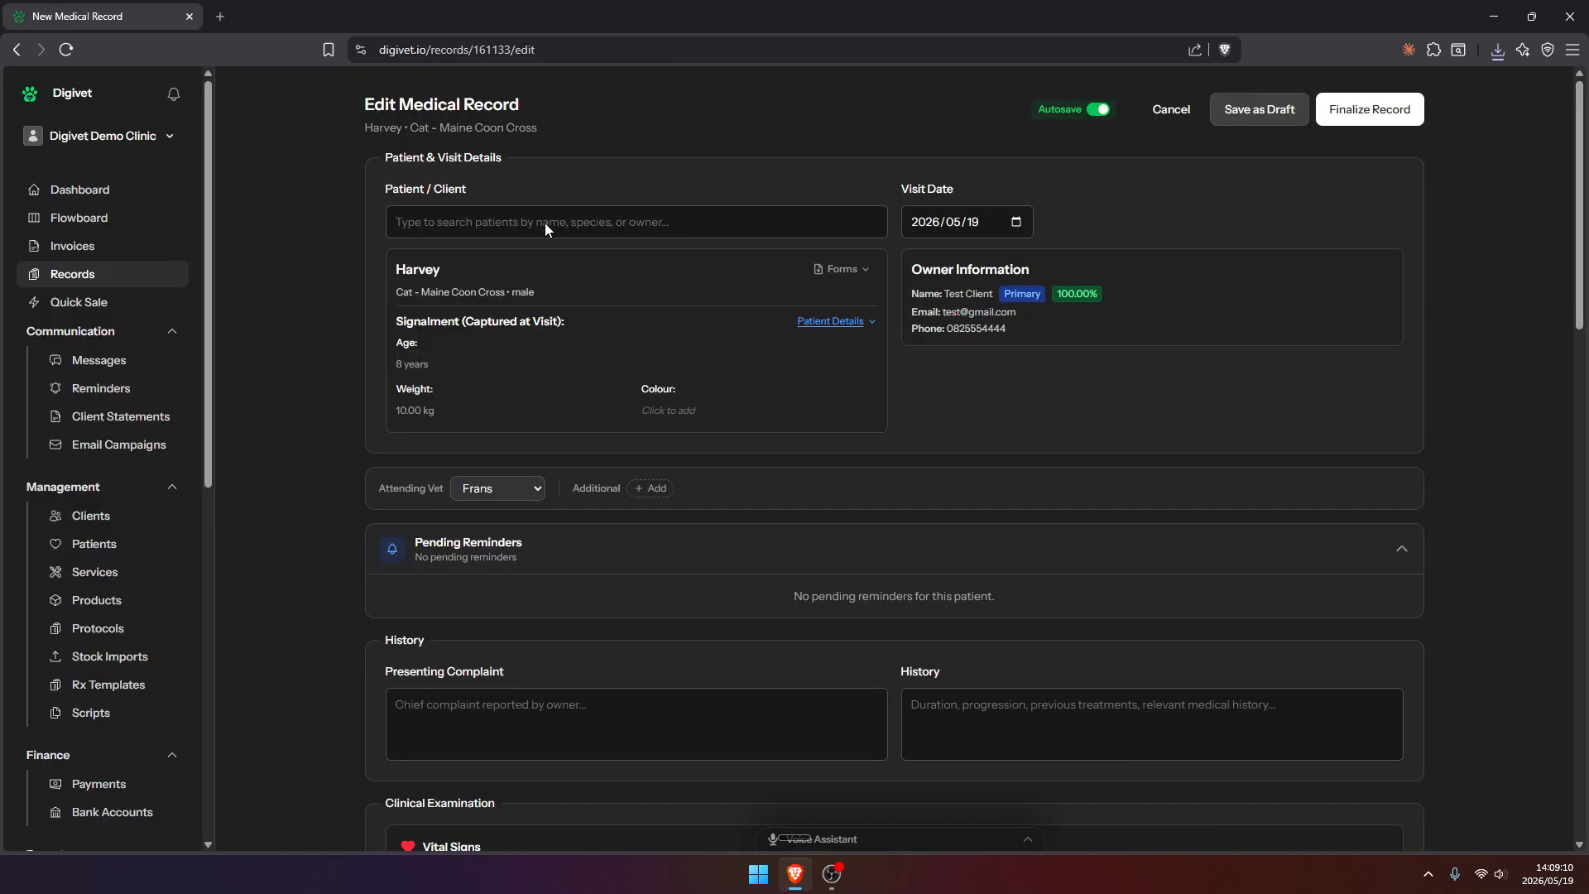
Add Locum Vet as an additional vet on the medical record
scroll(654, 324, down, 3)
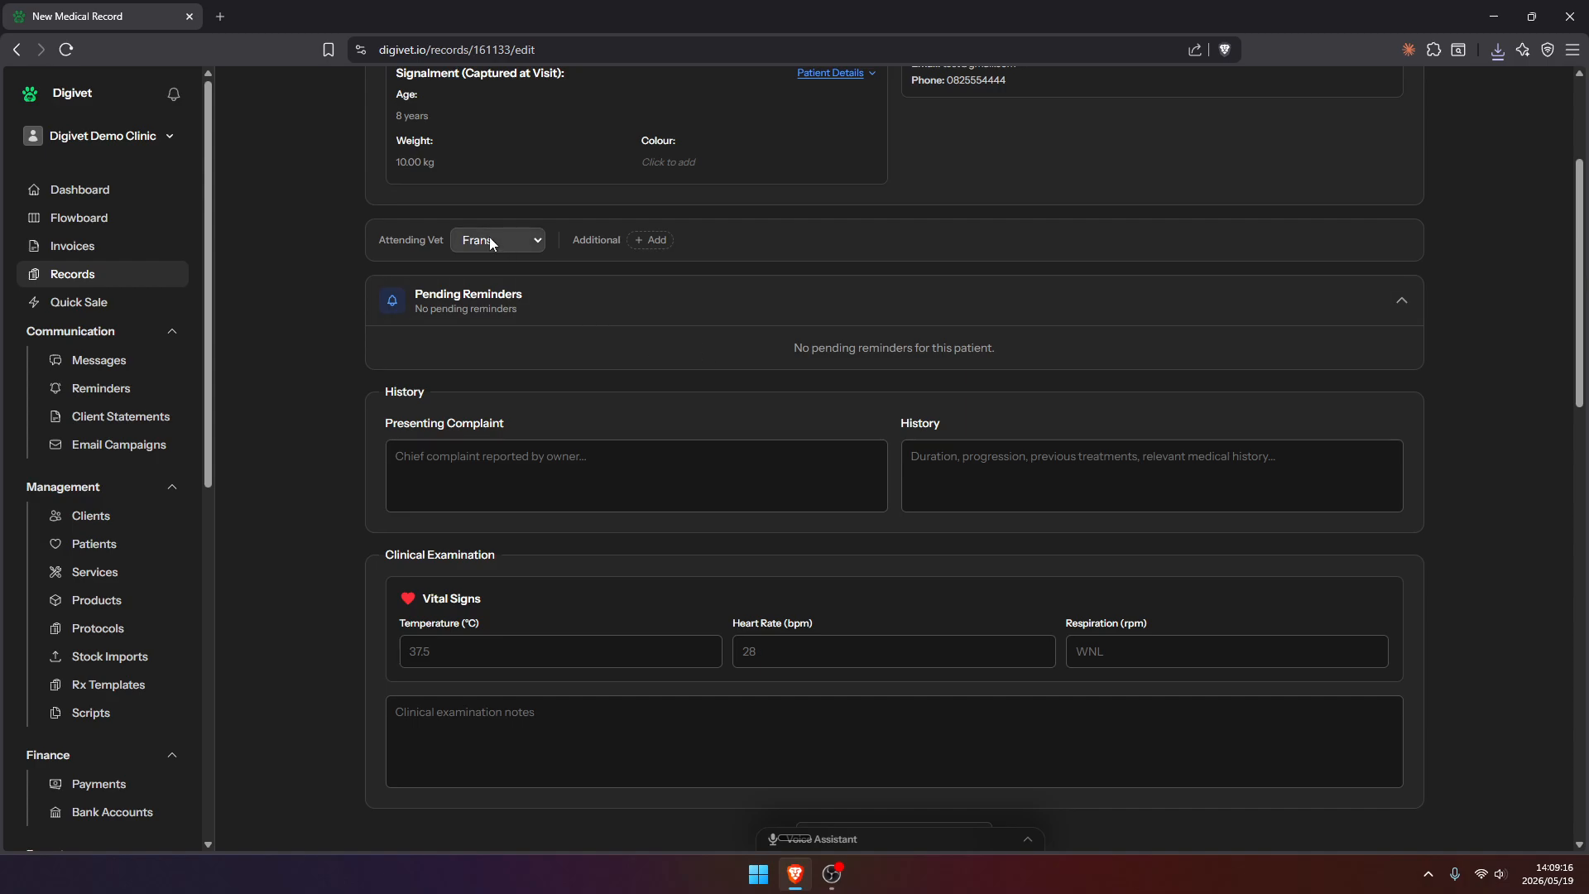
click(650, 240)
click(666, 272)
Enter "Hurt leg" as the presenting complaint and "Hurt playing at home" as the history
scroll(351, 347, down, 1)
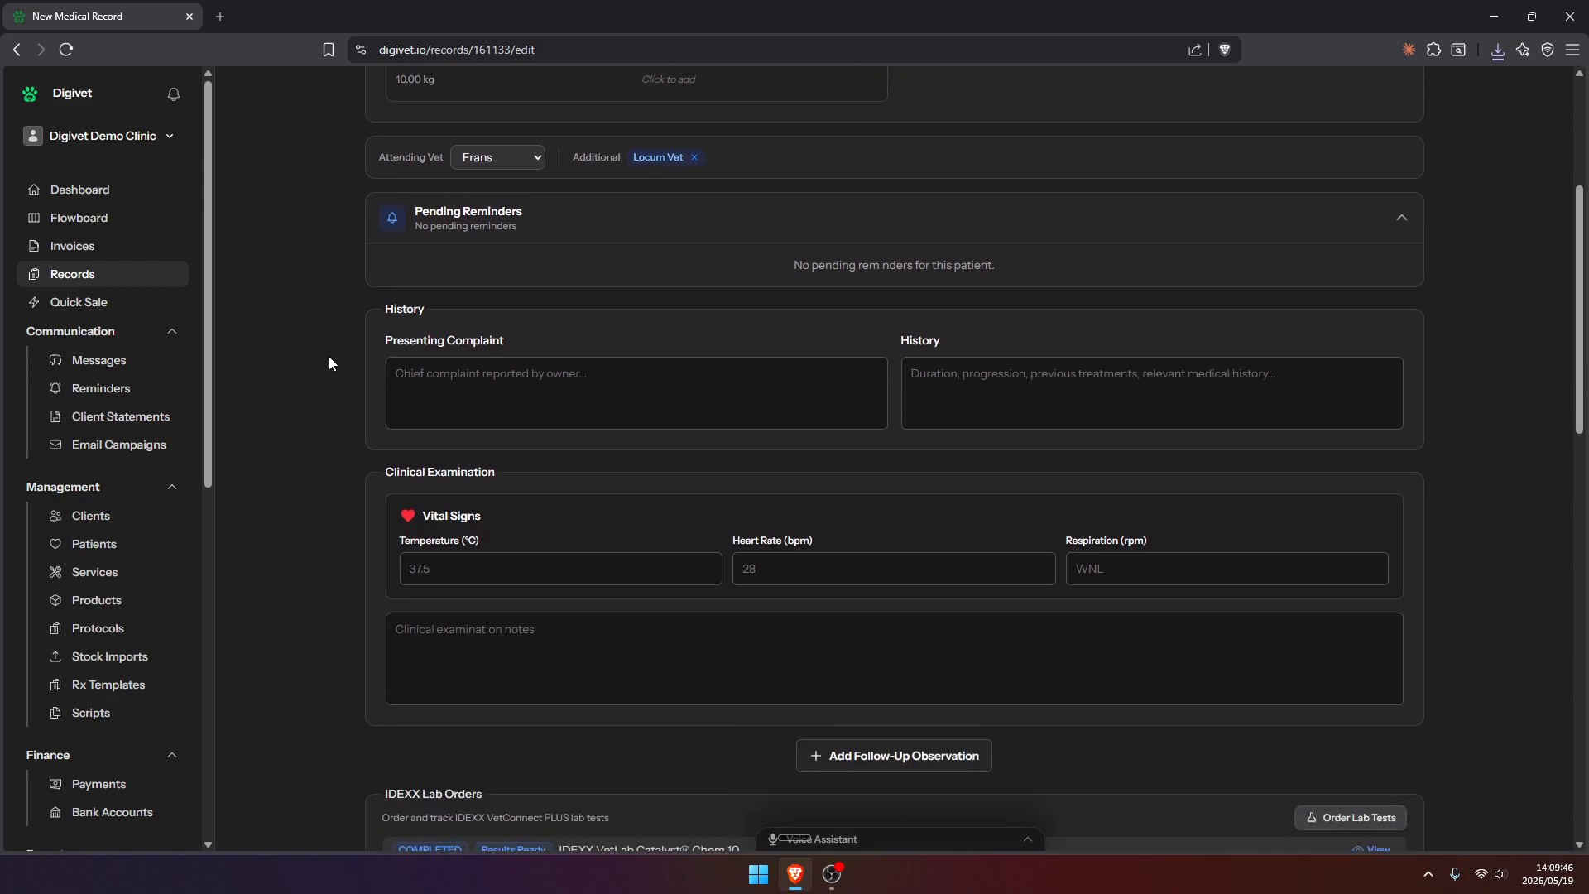
scroll(357, 304, down, 1)
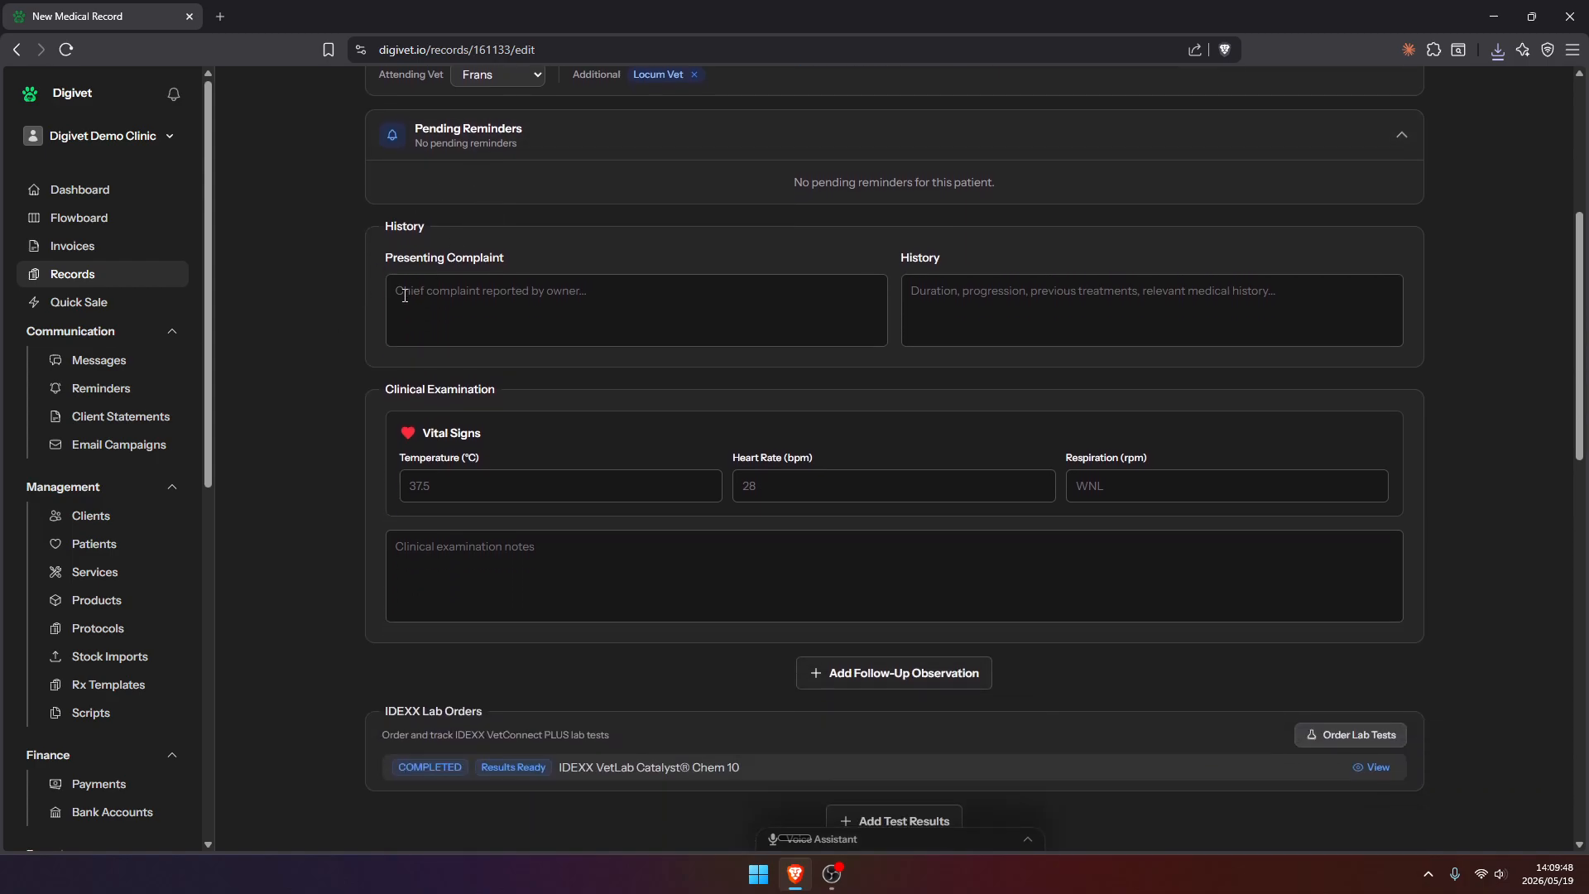
scroll(341, 318, down, 1)
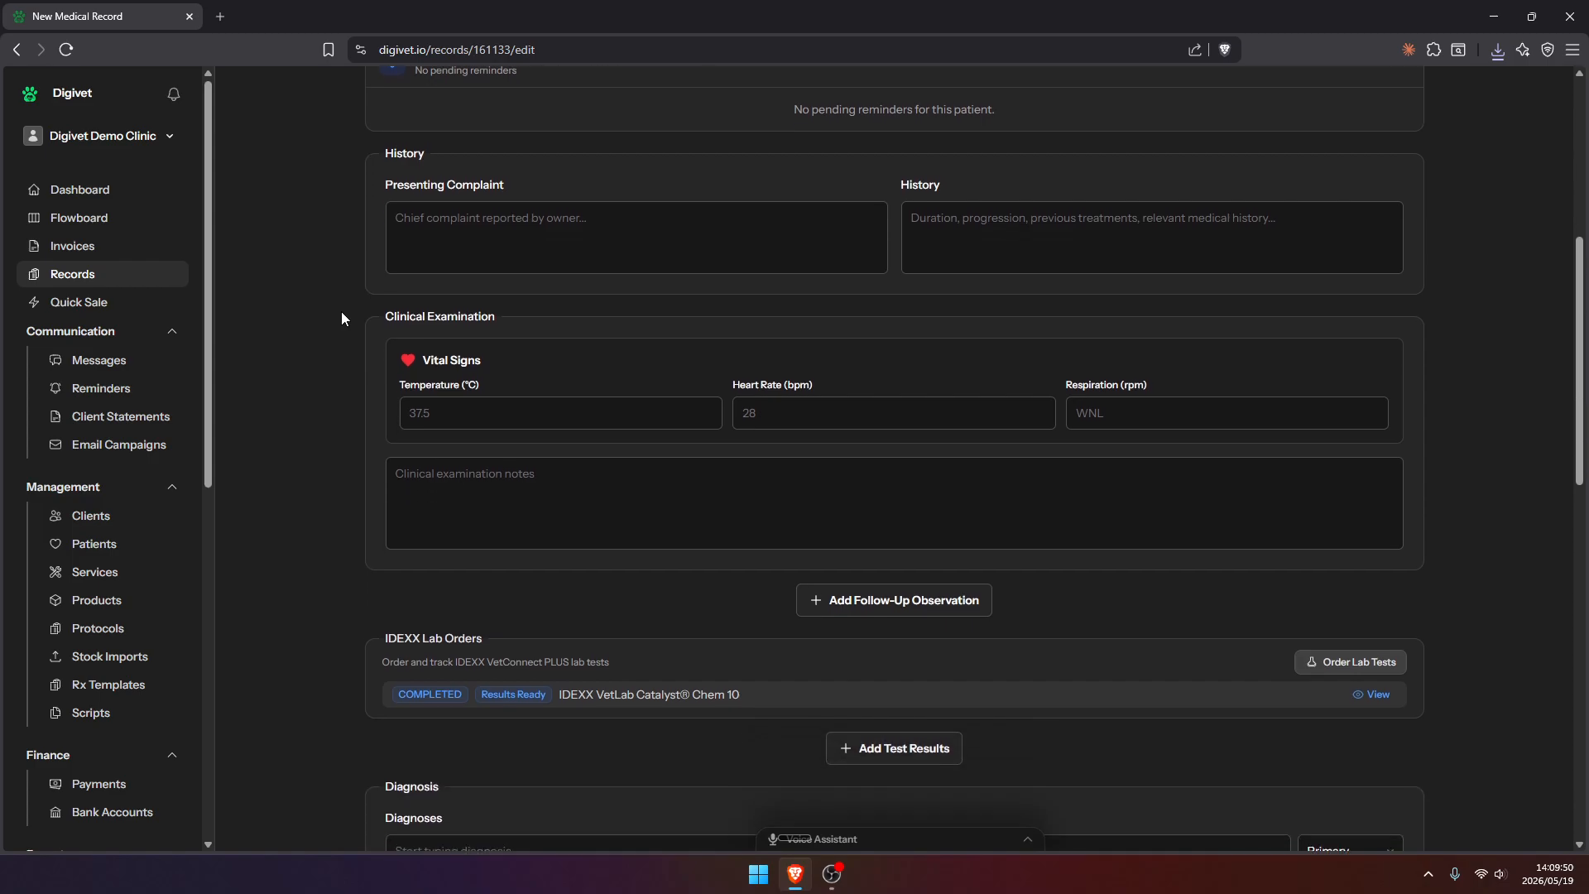
click(640, 213)
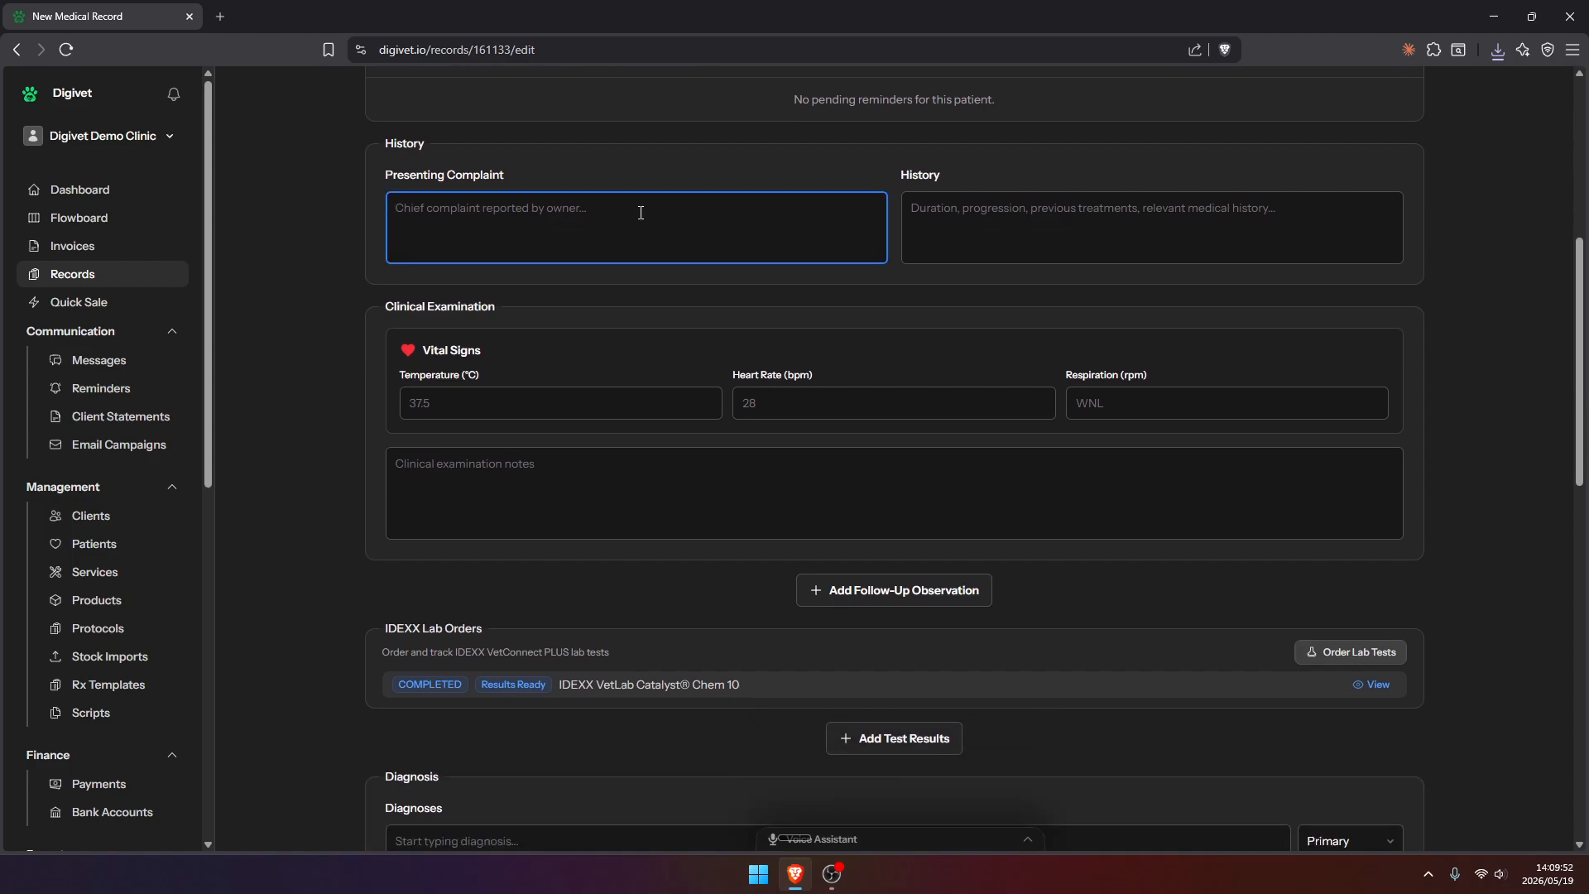
text(Hurt leg)
key(Tab)
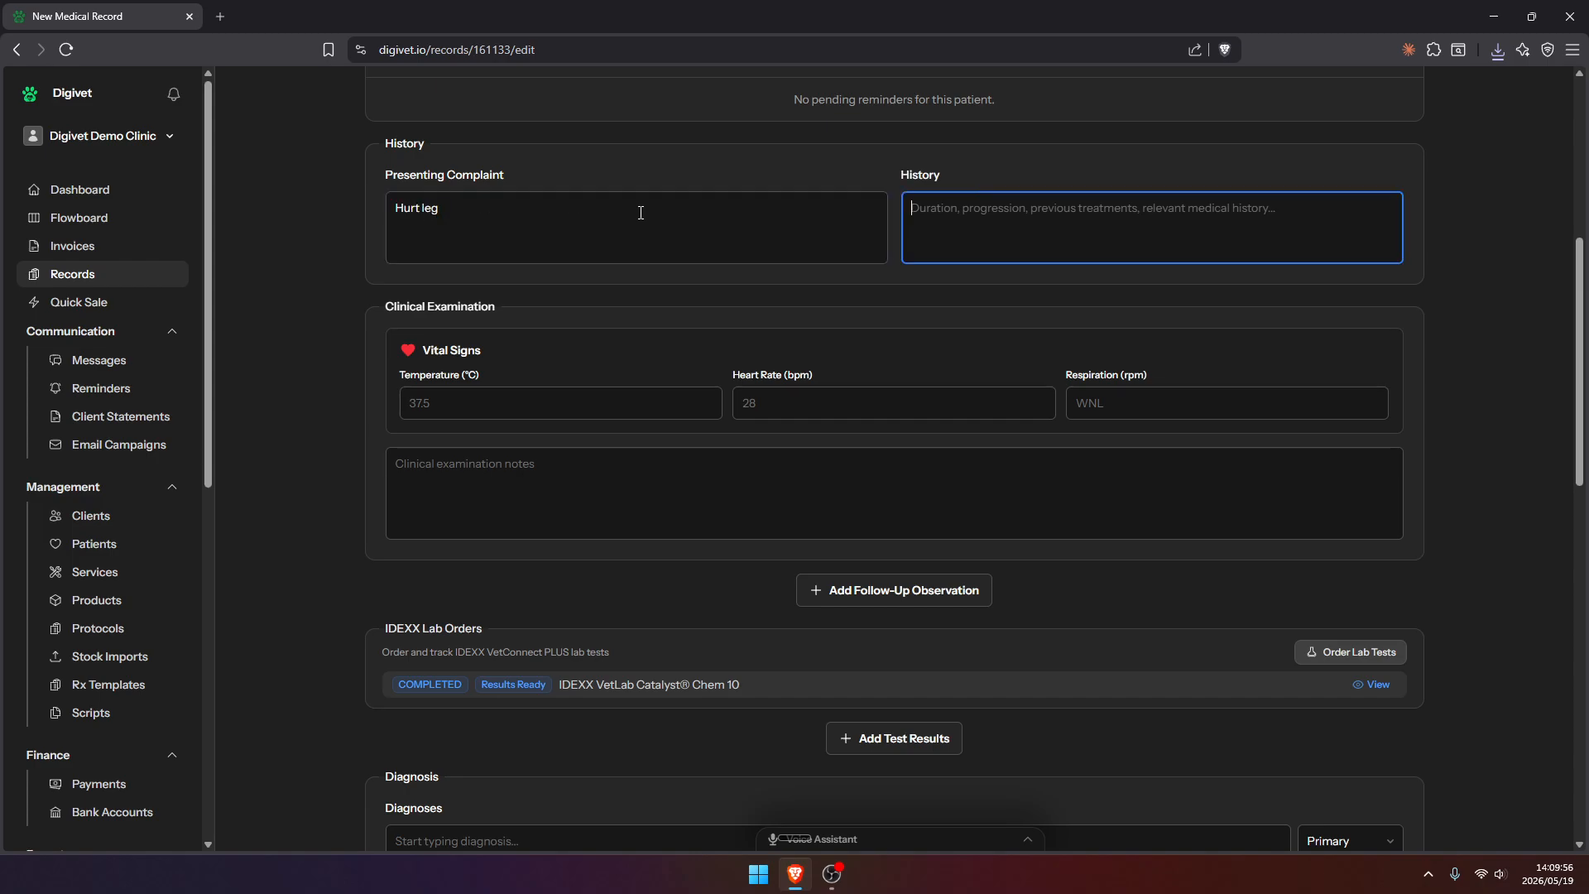
text(Hurt )
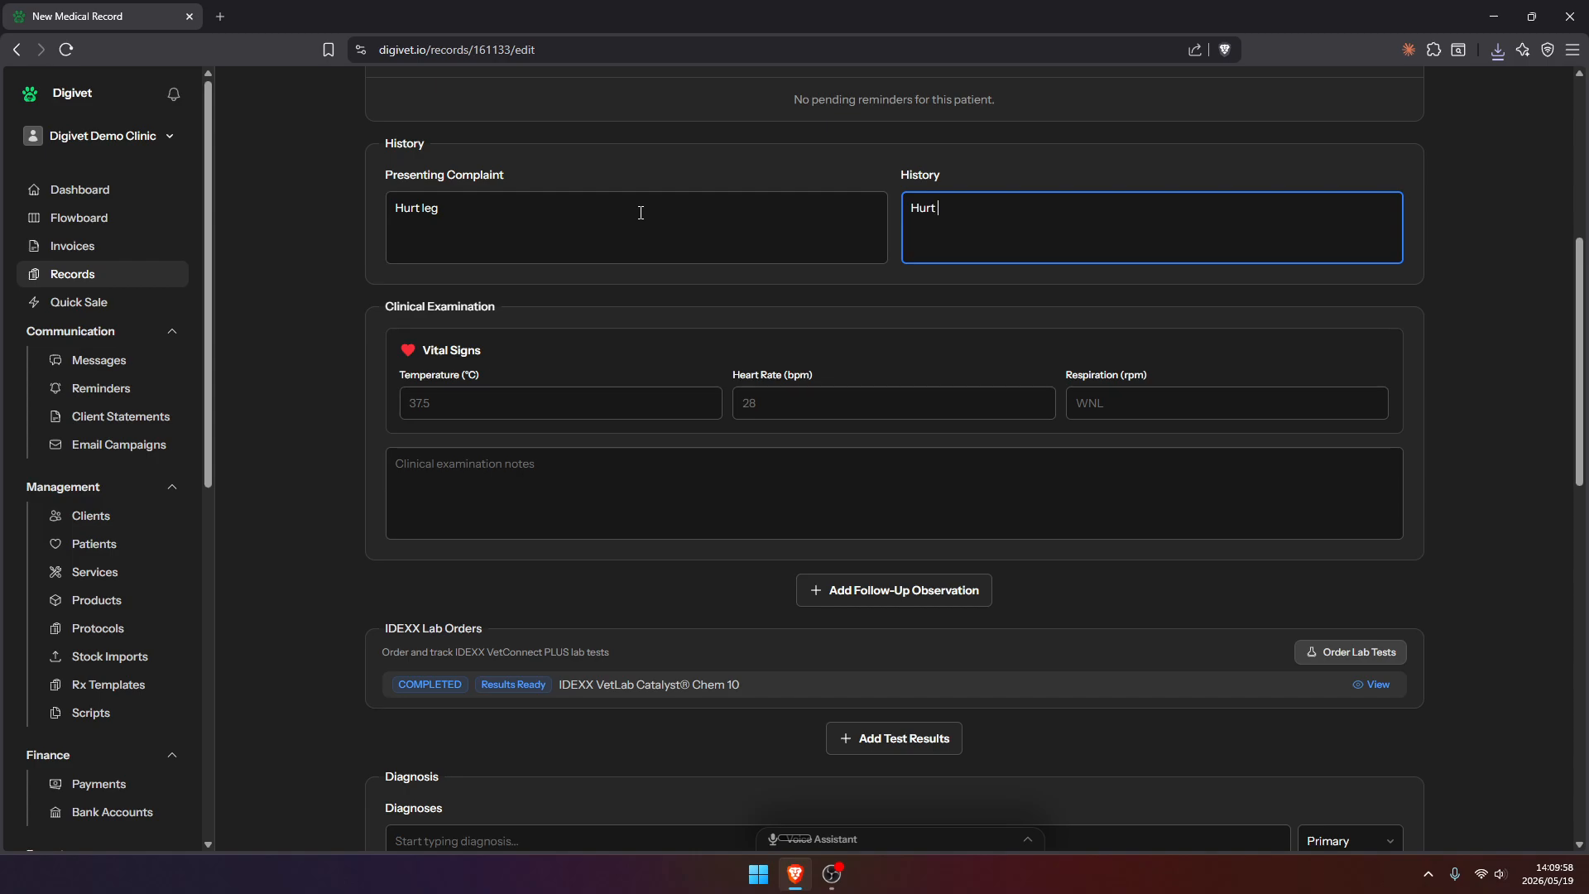
text(playing at home)
Clear the text from the history and presenting complaint fields
drag(1033, 209, 877, 213)
key(BackSpace)
drag(463, 212, 369, 204)
key(BackSpace)
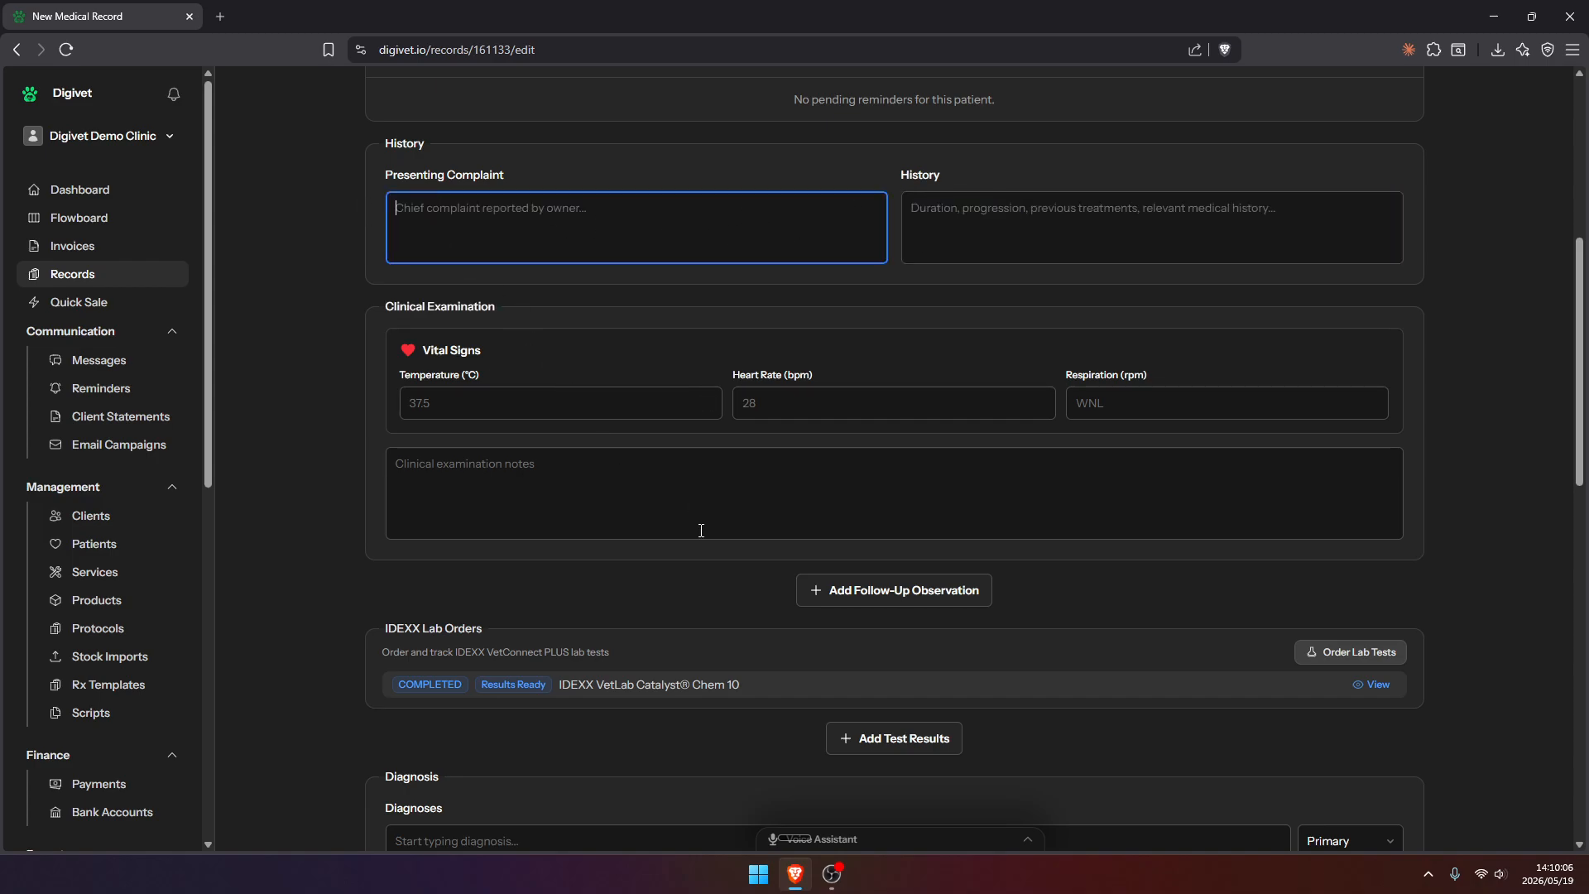
Dictate and submit a voice note with complaint "Hurt leg", a history of falling while playing at home, temperature 36 and heart rate 26
click(911, 841)
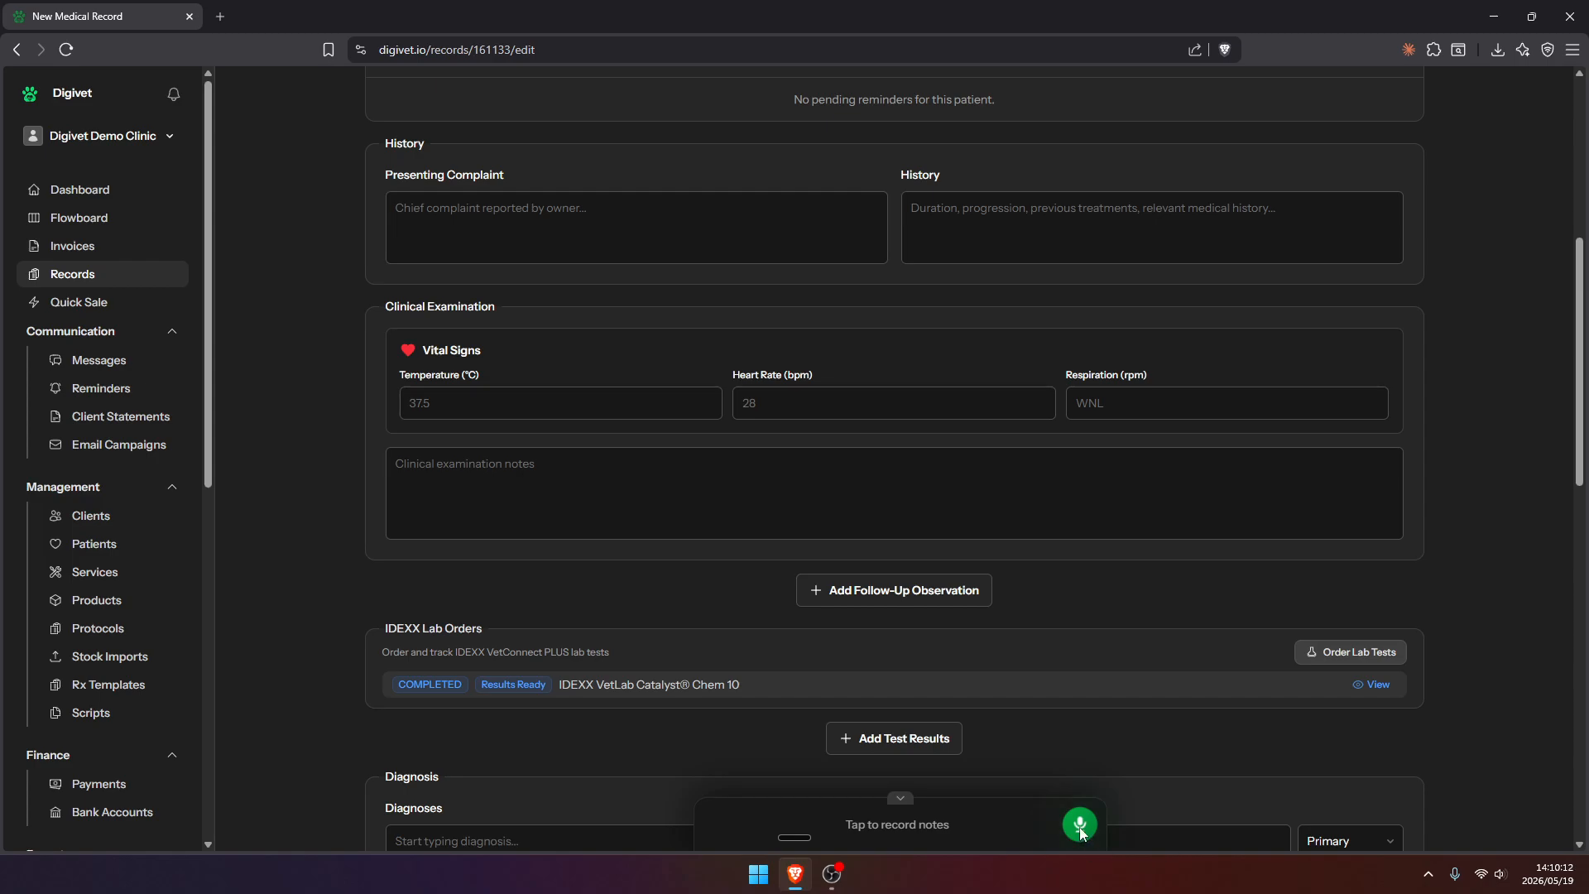
click(1080, 829)
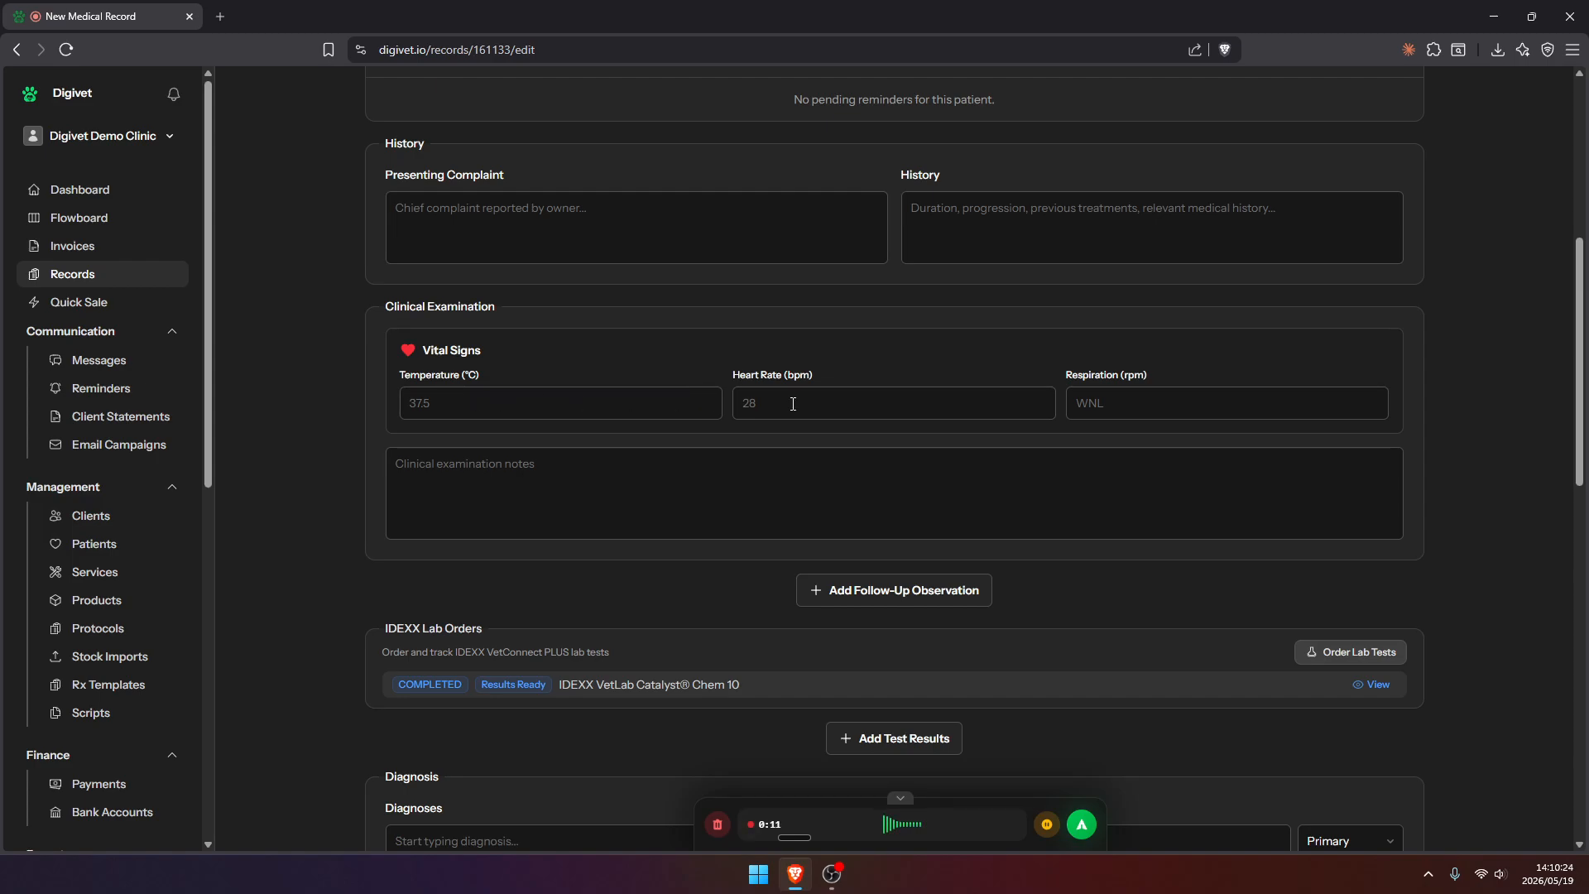
click(1082, 824)
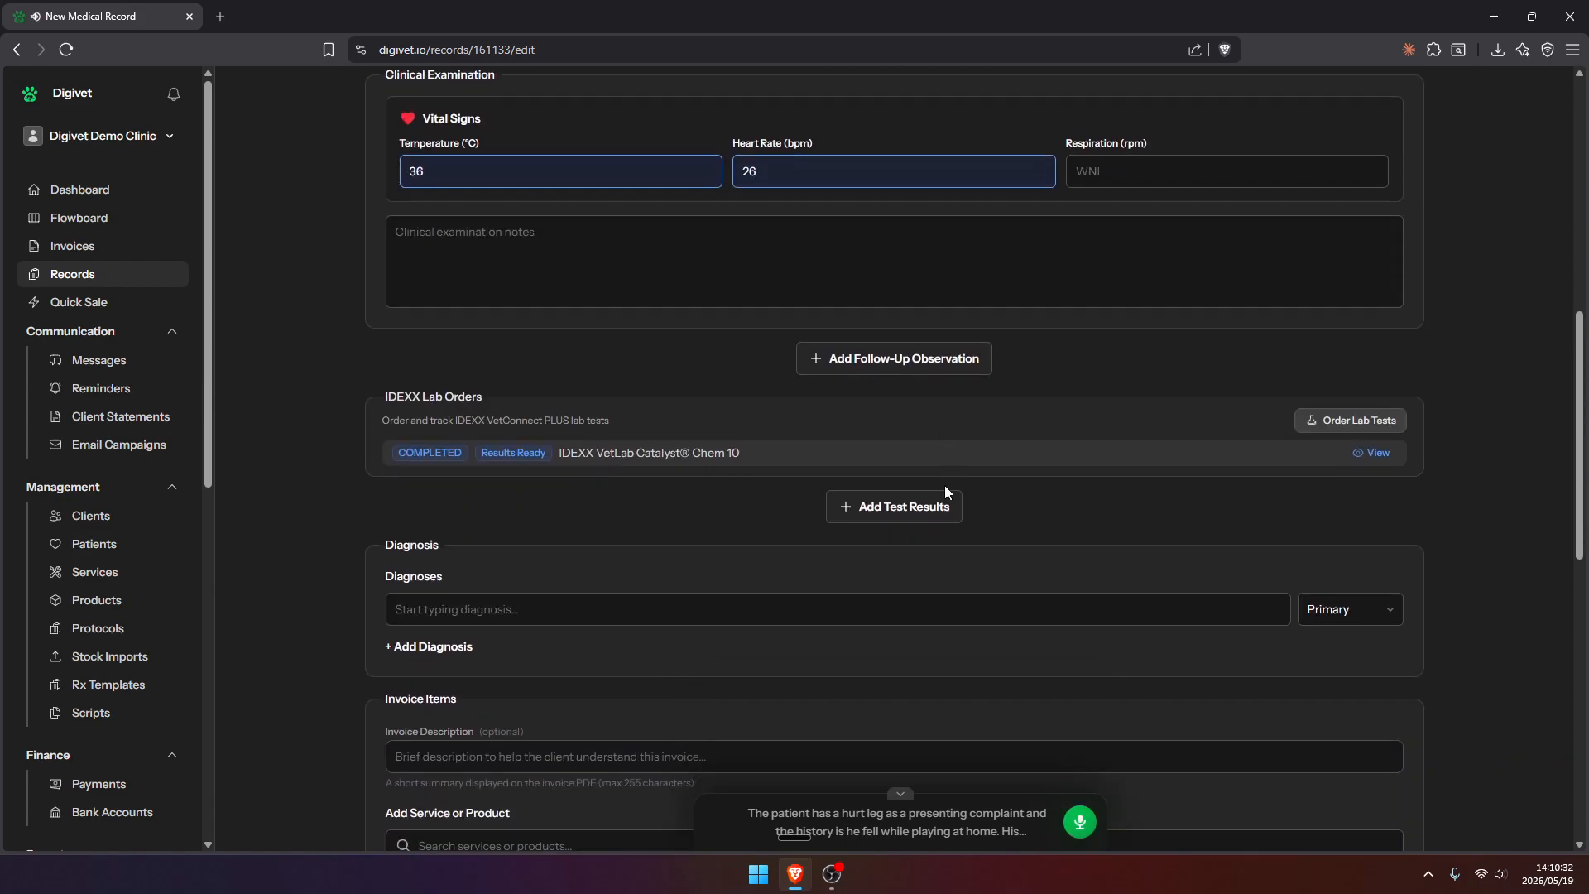
Check the dictated complaint, history, temperature and heart rate, and collapse the voice assistant
click(518, 323)
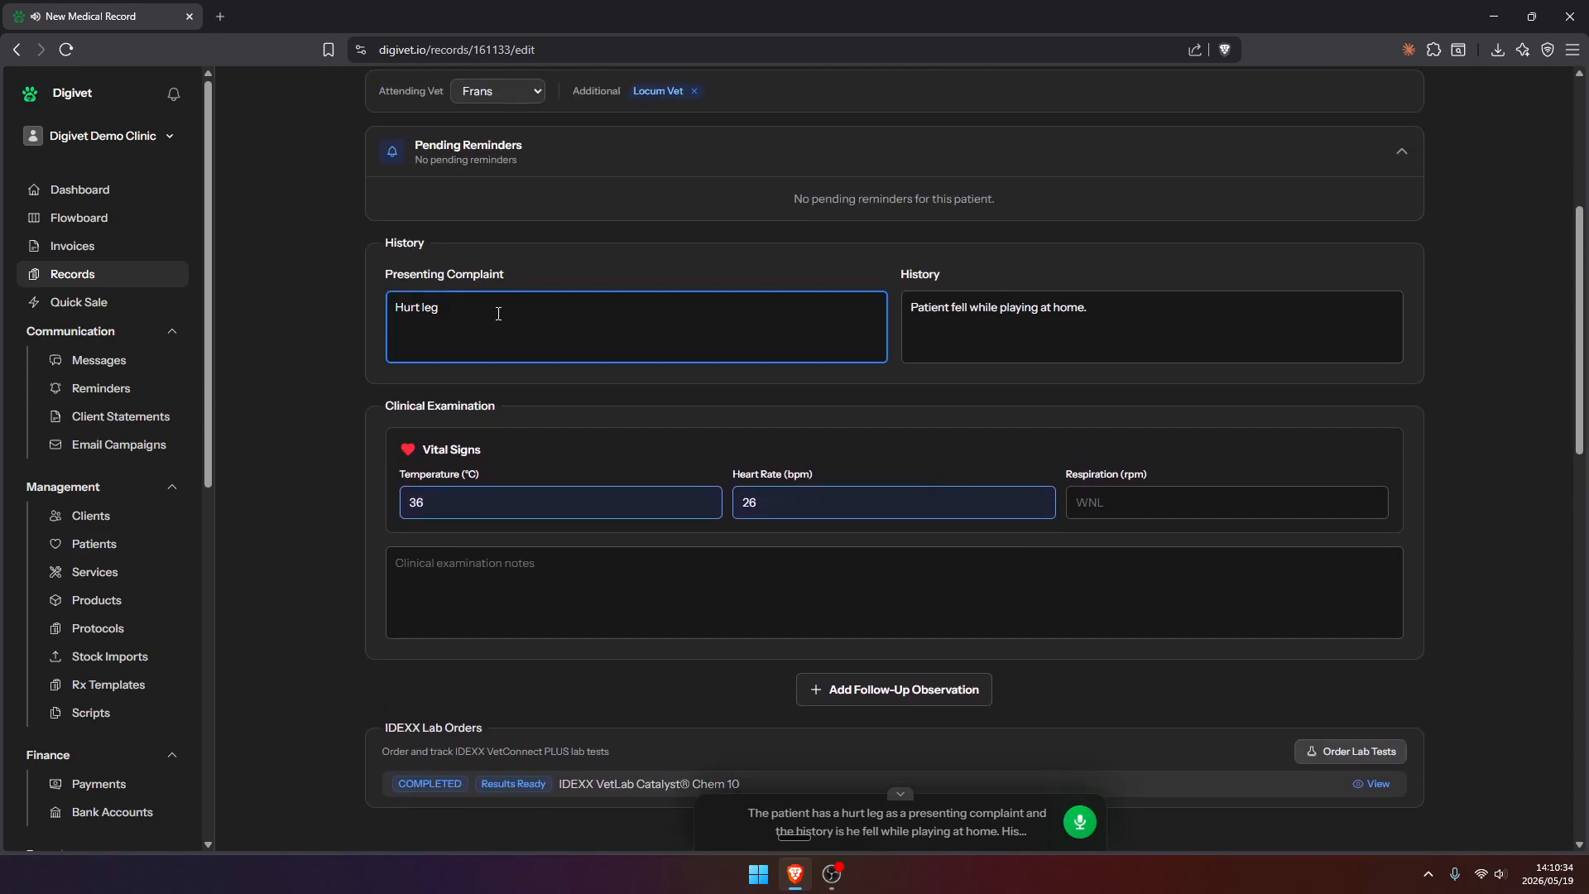
drag(1154, 307, 777, 320)
click(695, 326)
click(523, 507)
click(776, 499)
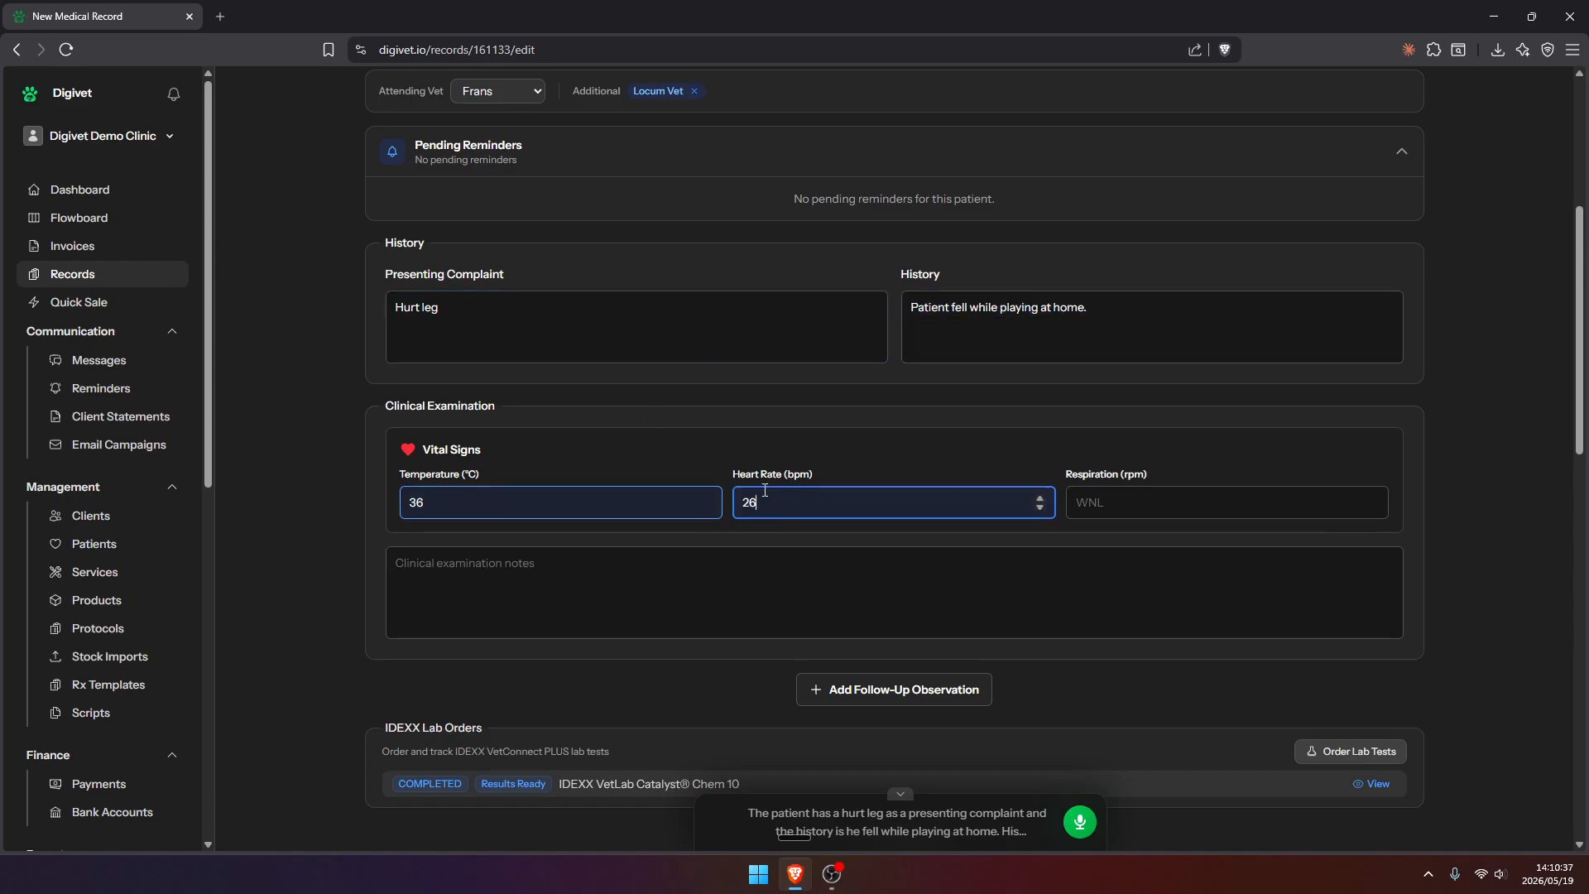
scroll(786, 428, down, 2)
click(787, 428)
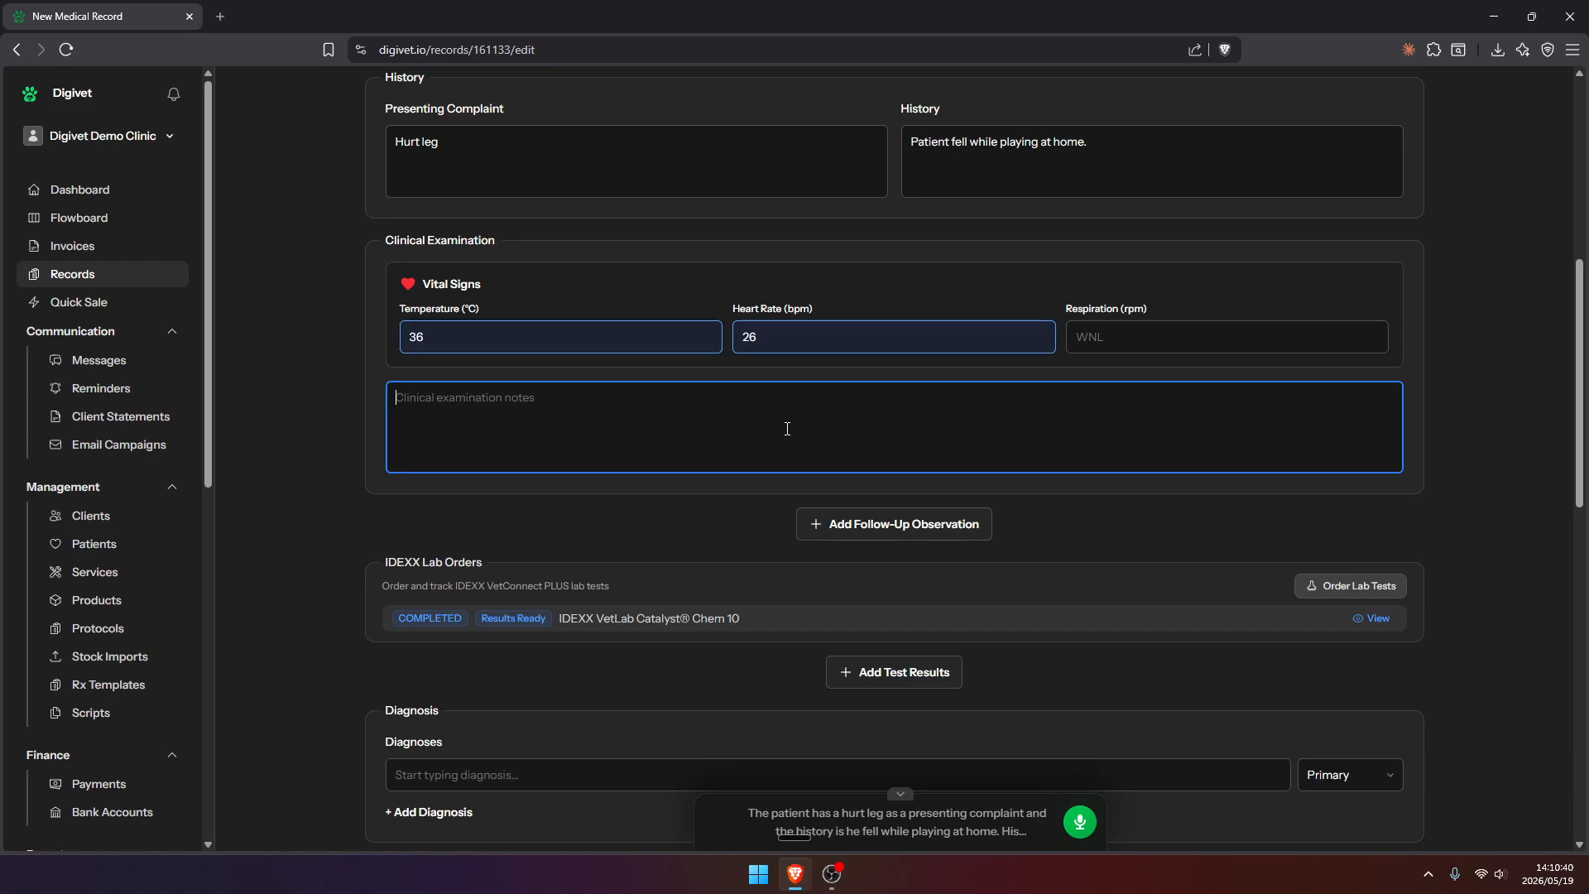
scroll(787, 429, up, 1)
click(907, 793)
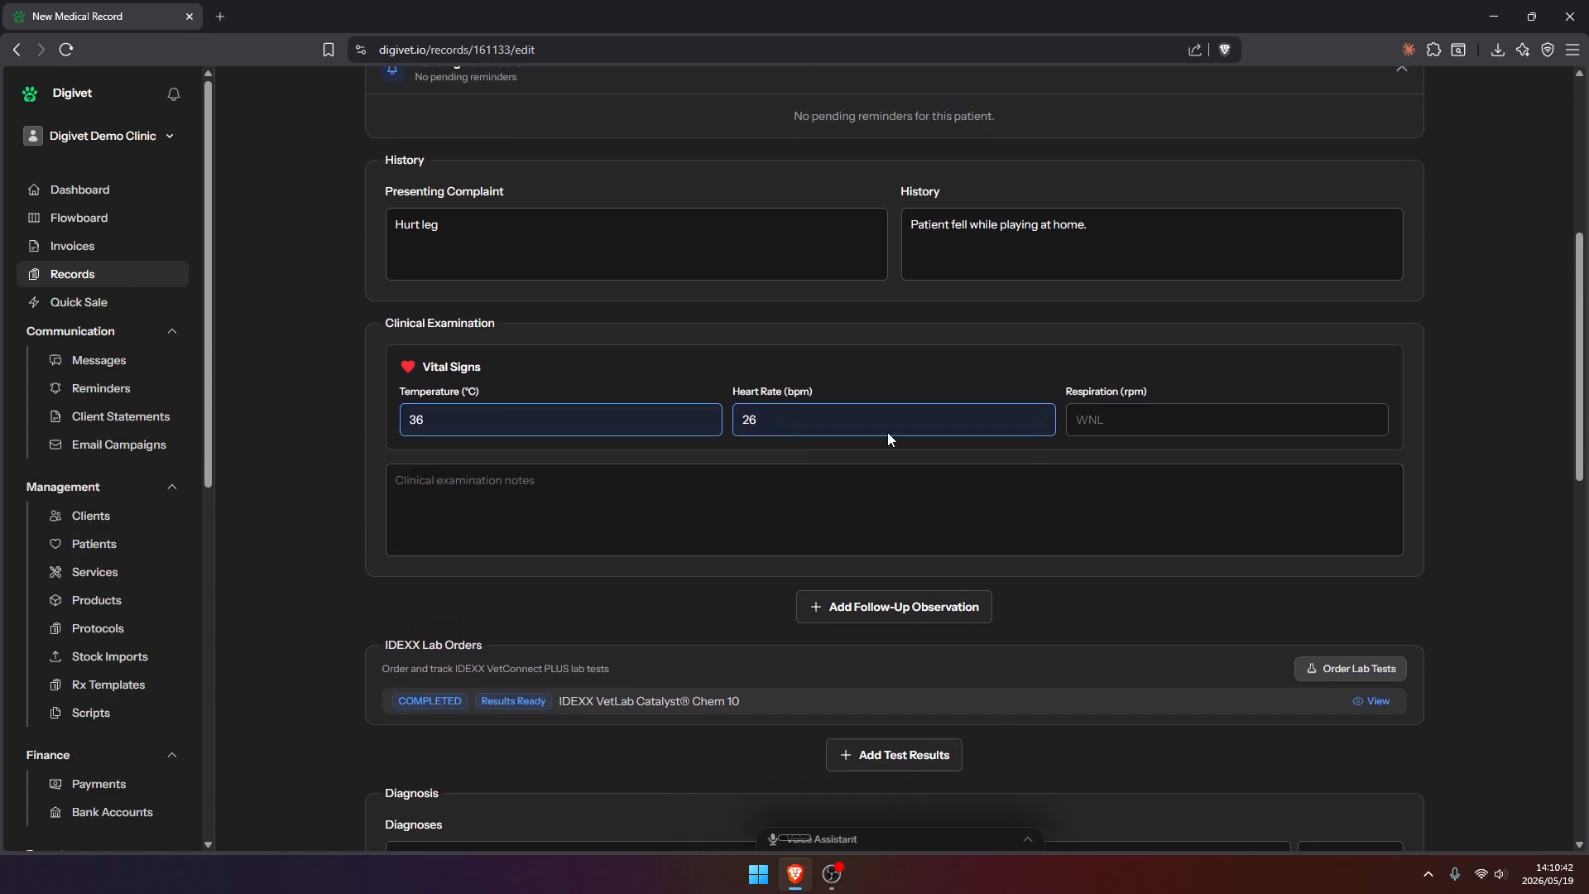
click(874, 503)
Start an IDEXX lab test order for Harvey and select IVLS as the target analyzer
scroll(755, 503, down, 2)
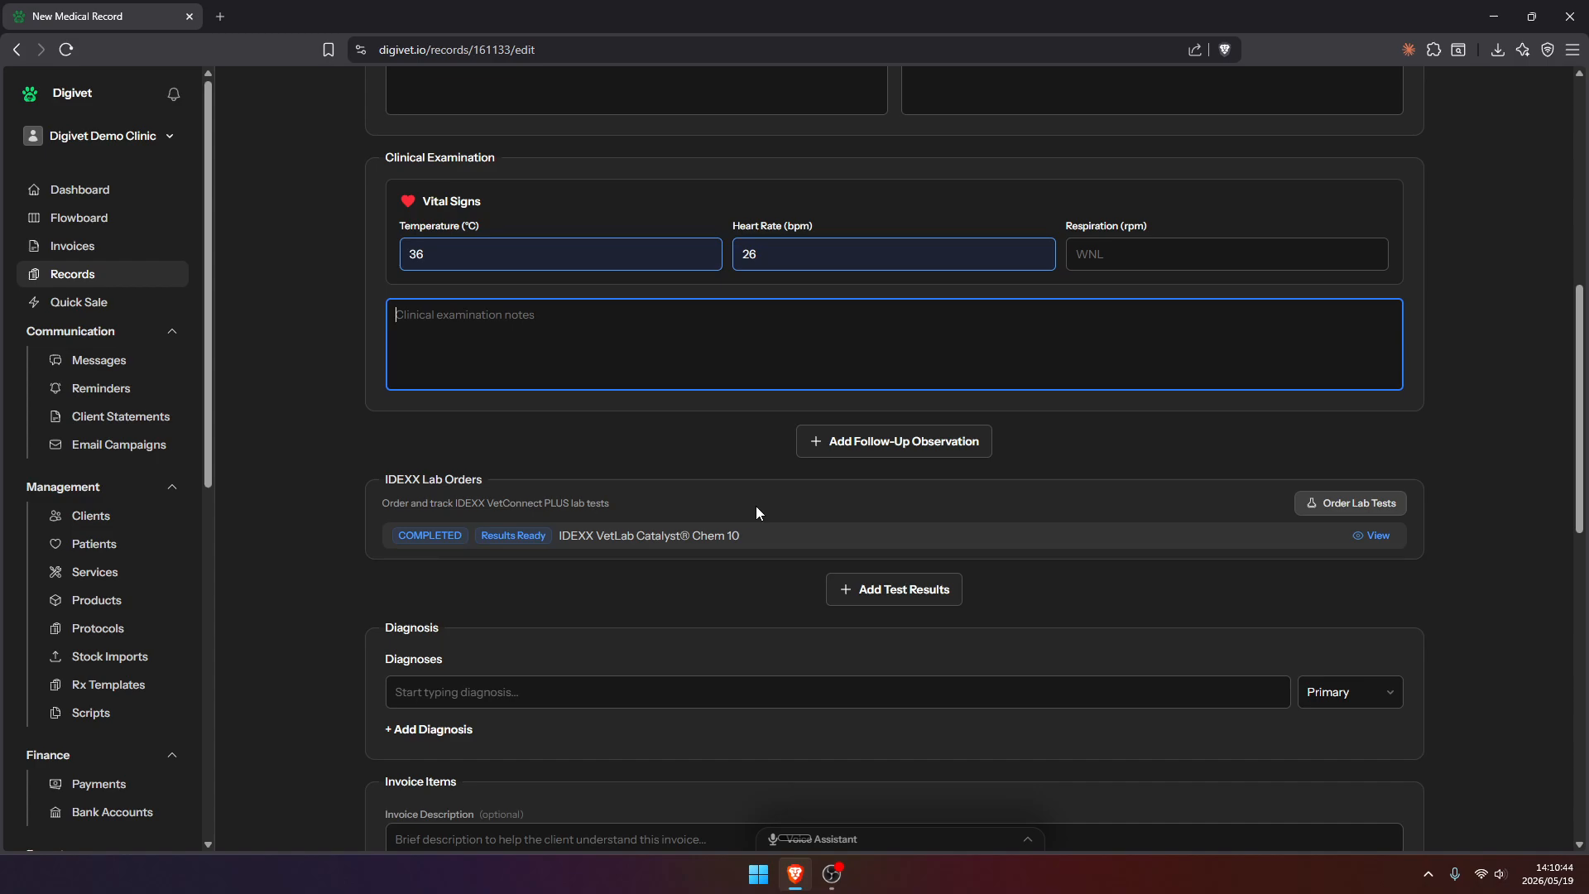
scroll(757, 505, down, 2)
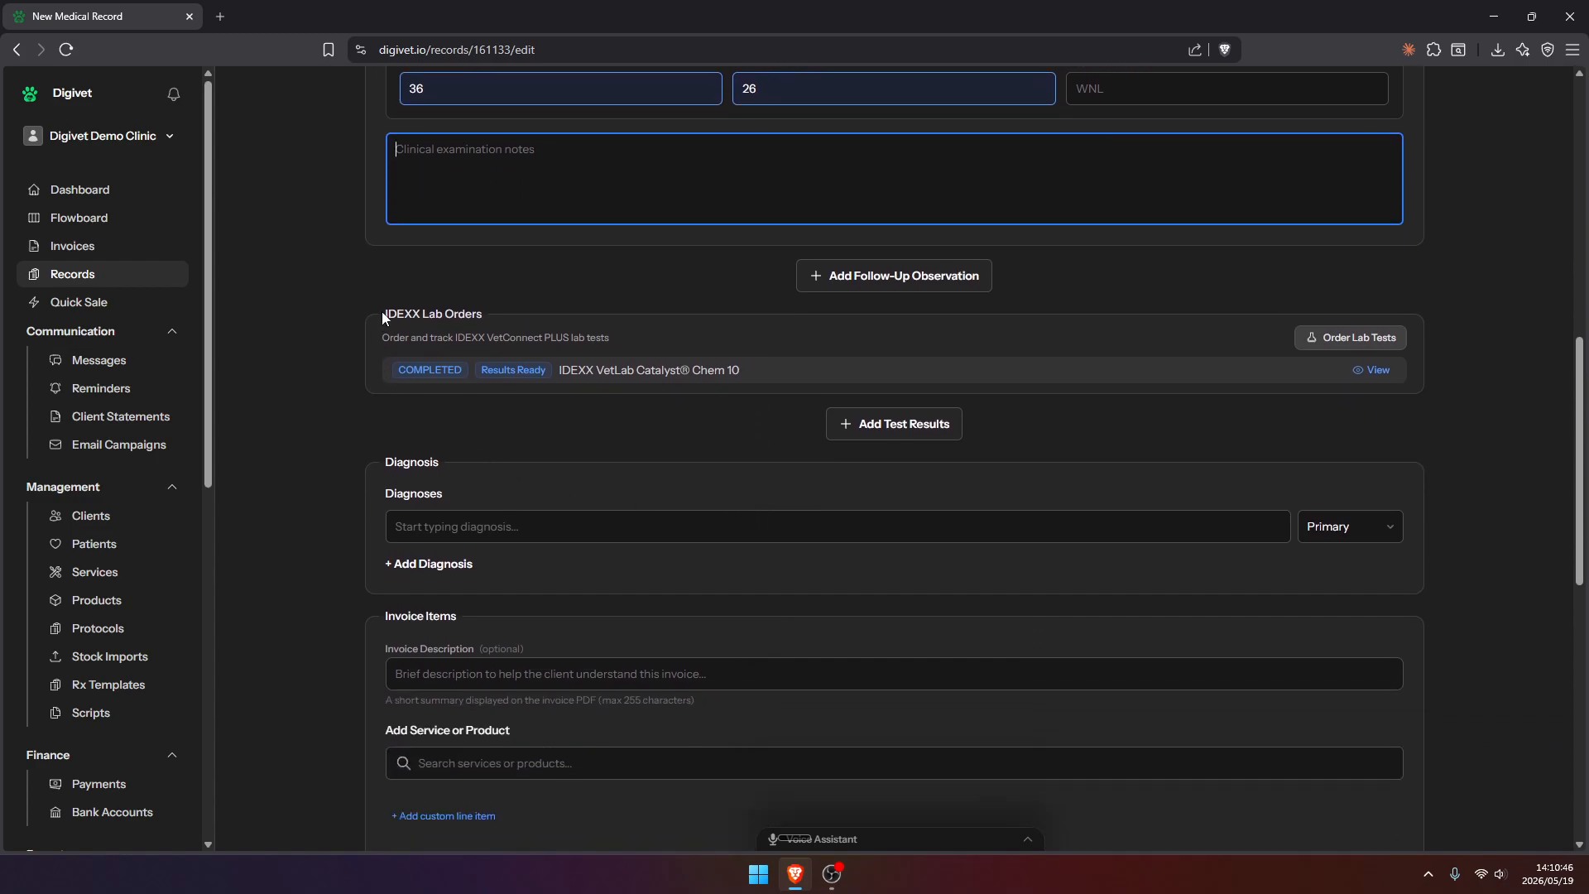
drag(388, 308, 509, 309)
click(528, 401)
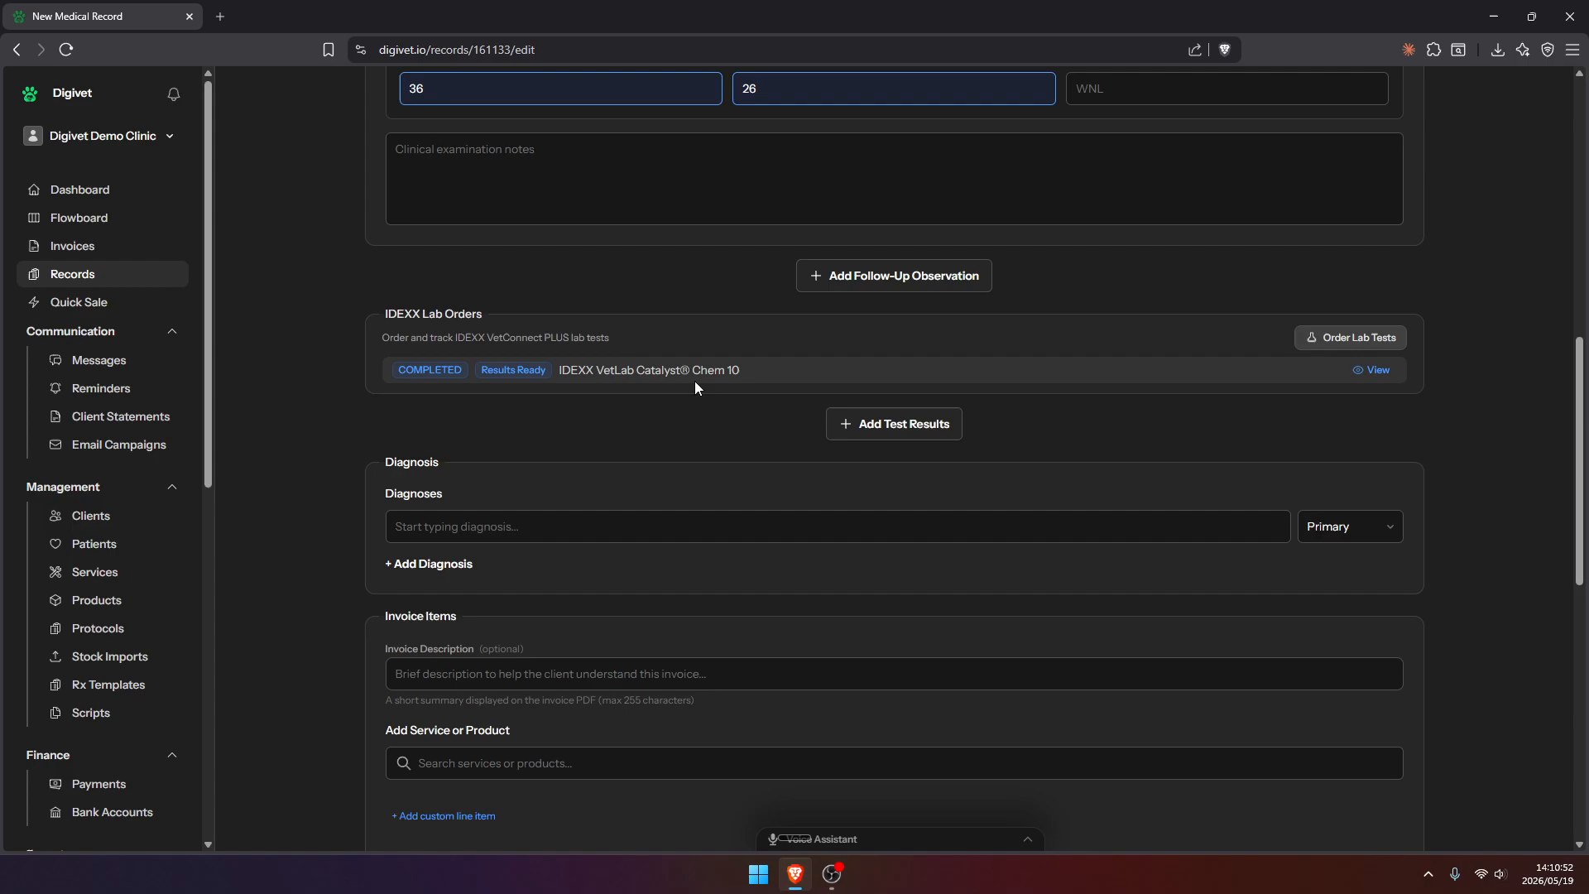
click(1329, 334)
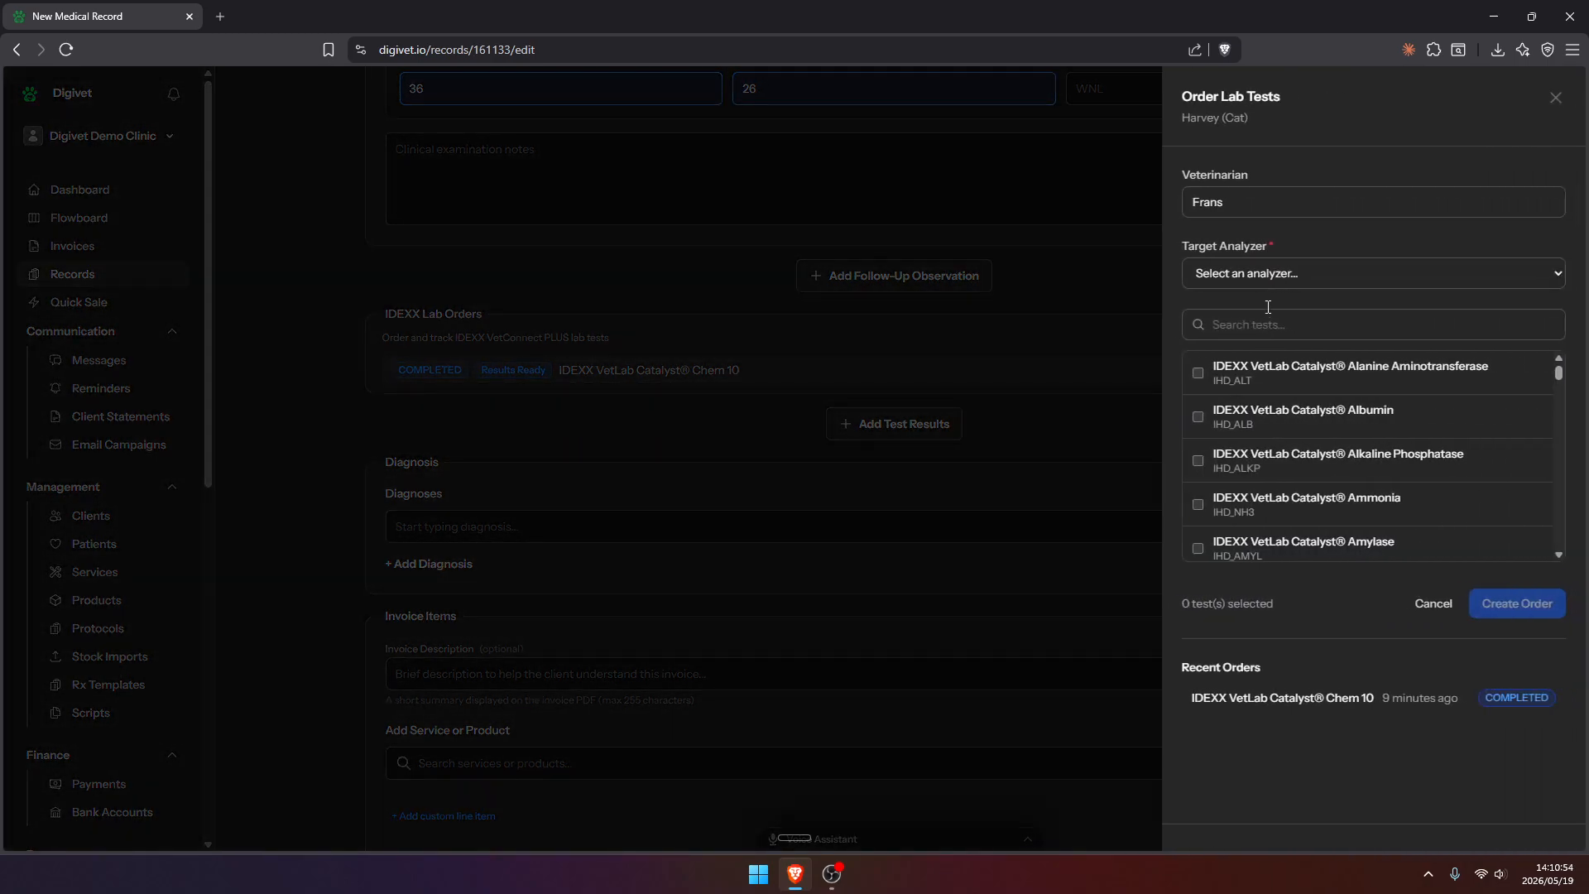
click(1262, 276)
click(1256, 321)
Find the IDEXX VetLab Catalyst Chem 17 test, create the order with it and submit it to IDEXX
click(1244, 325)
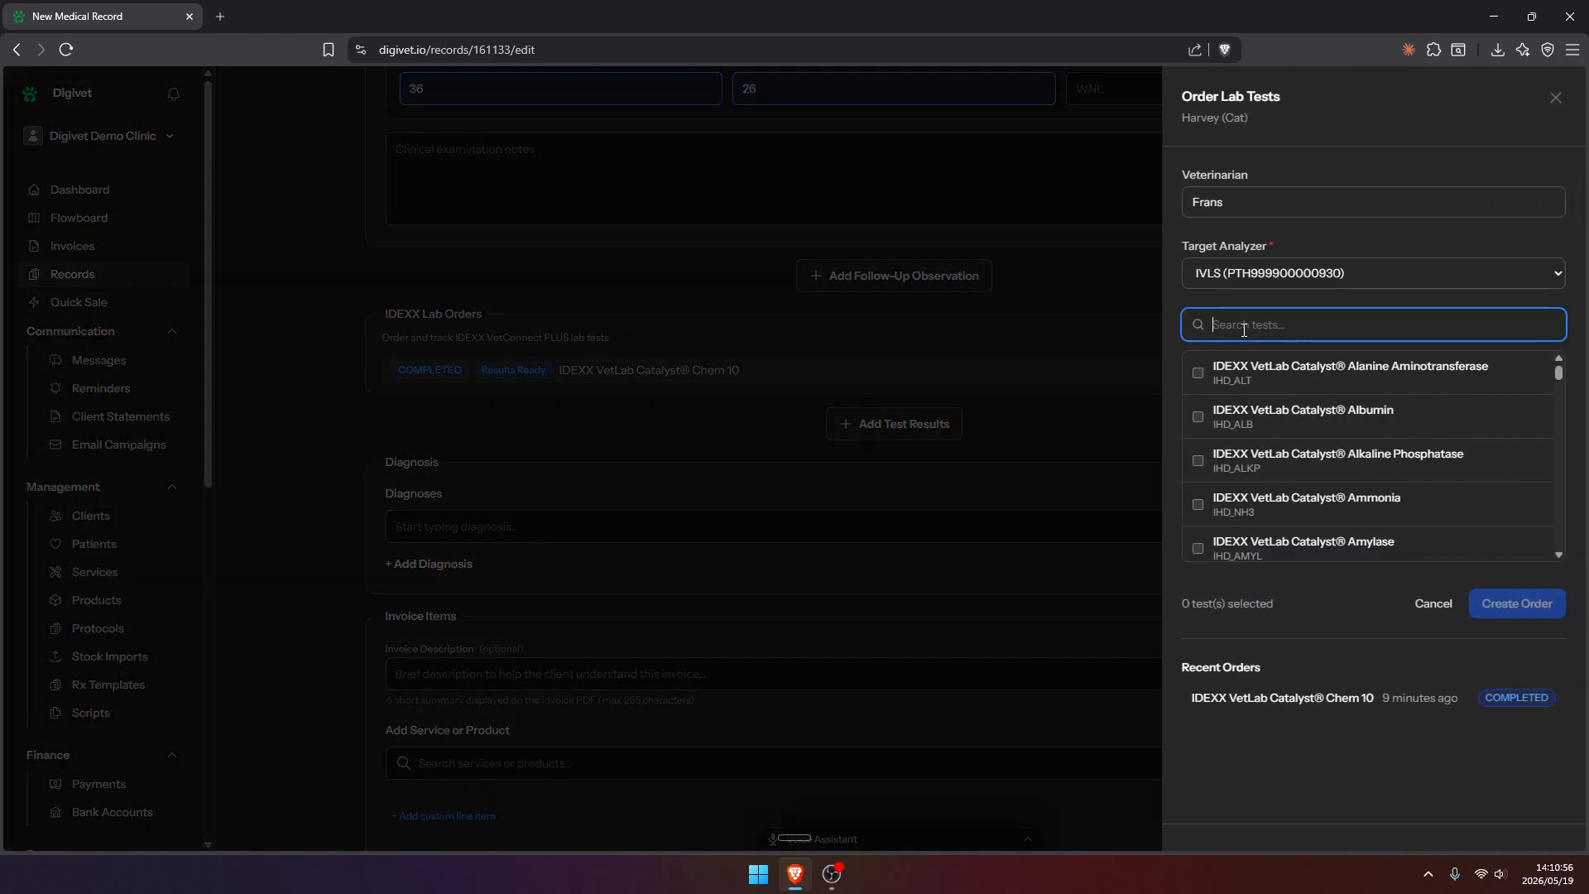
text(chem 17)
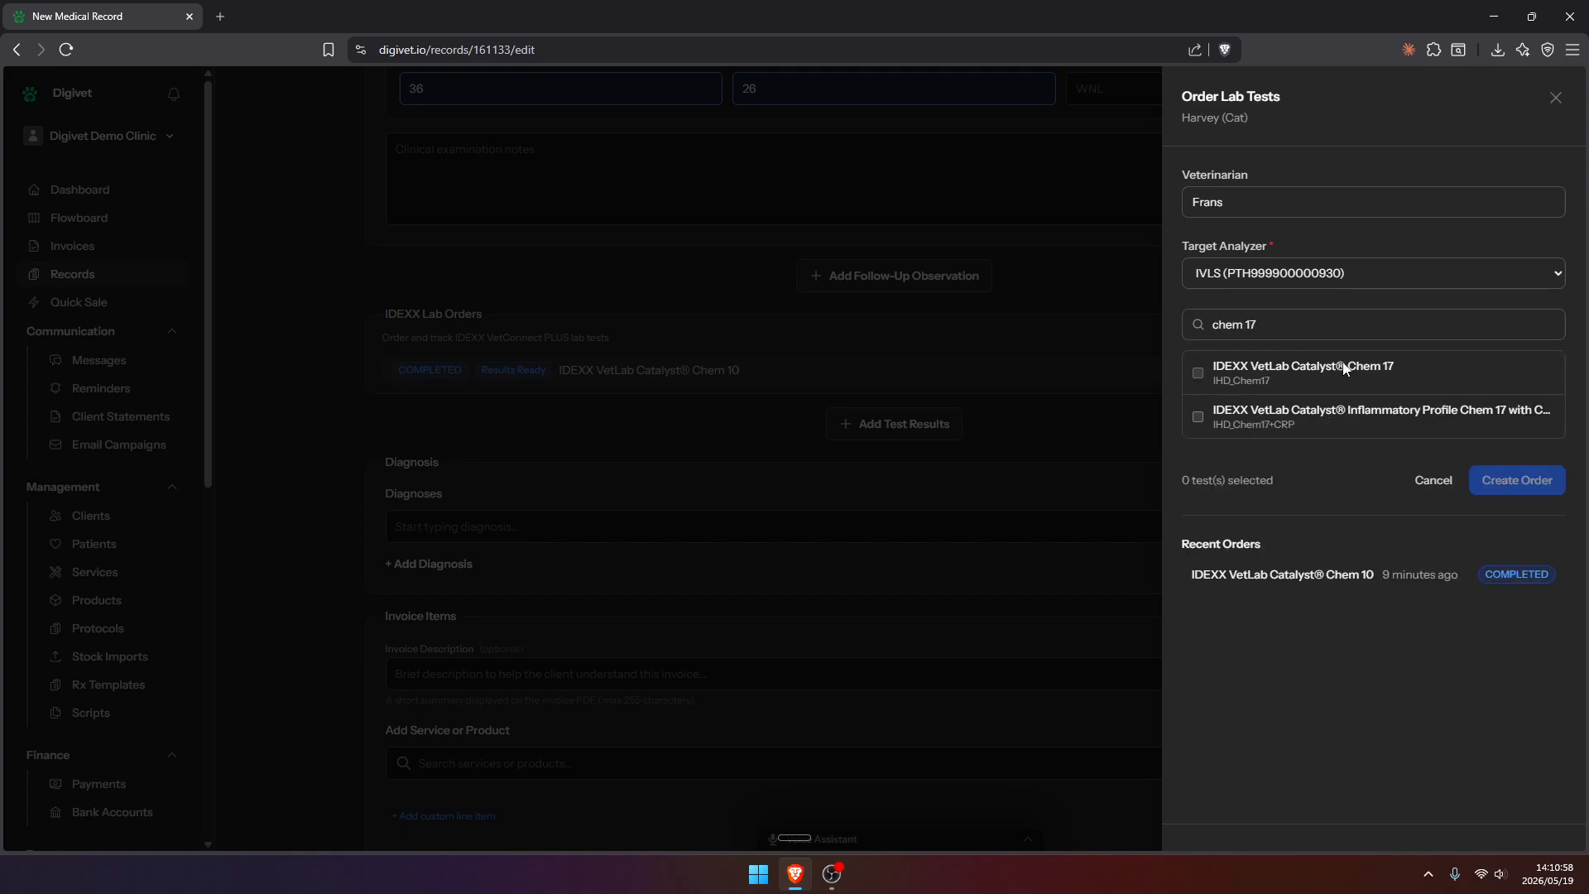
click(1334, 370)
click(1525, 513)
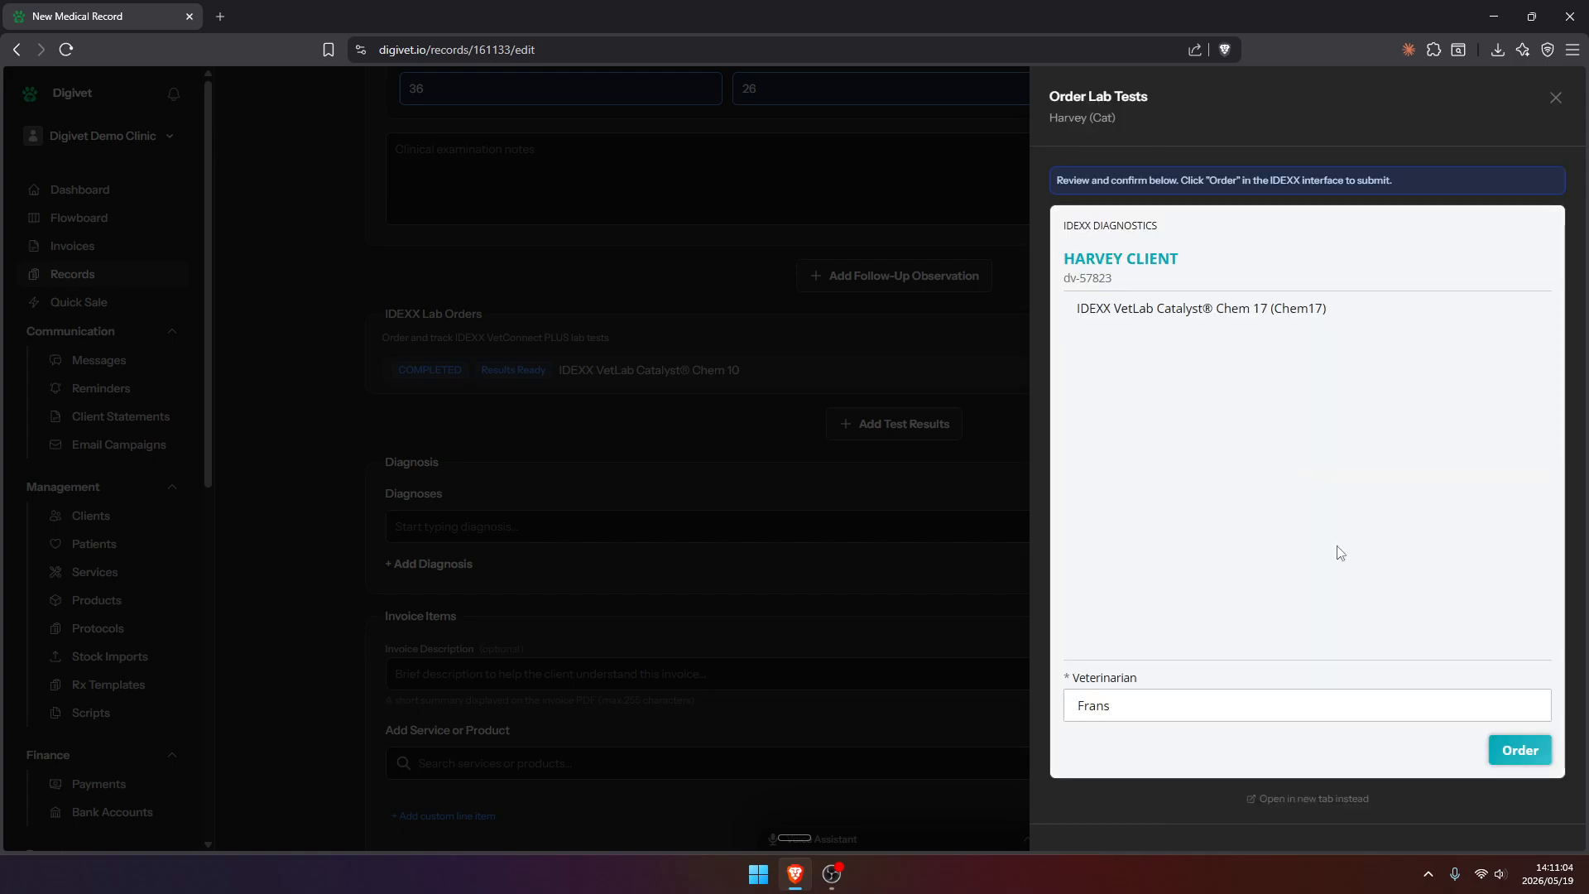
click(1510, 749)
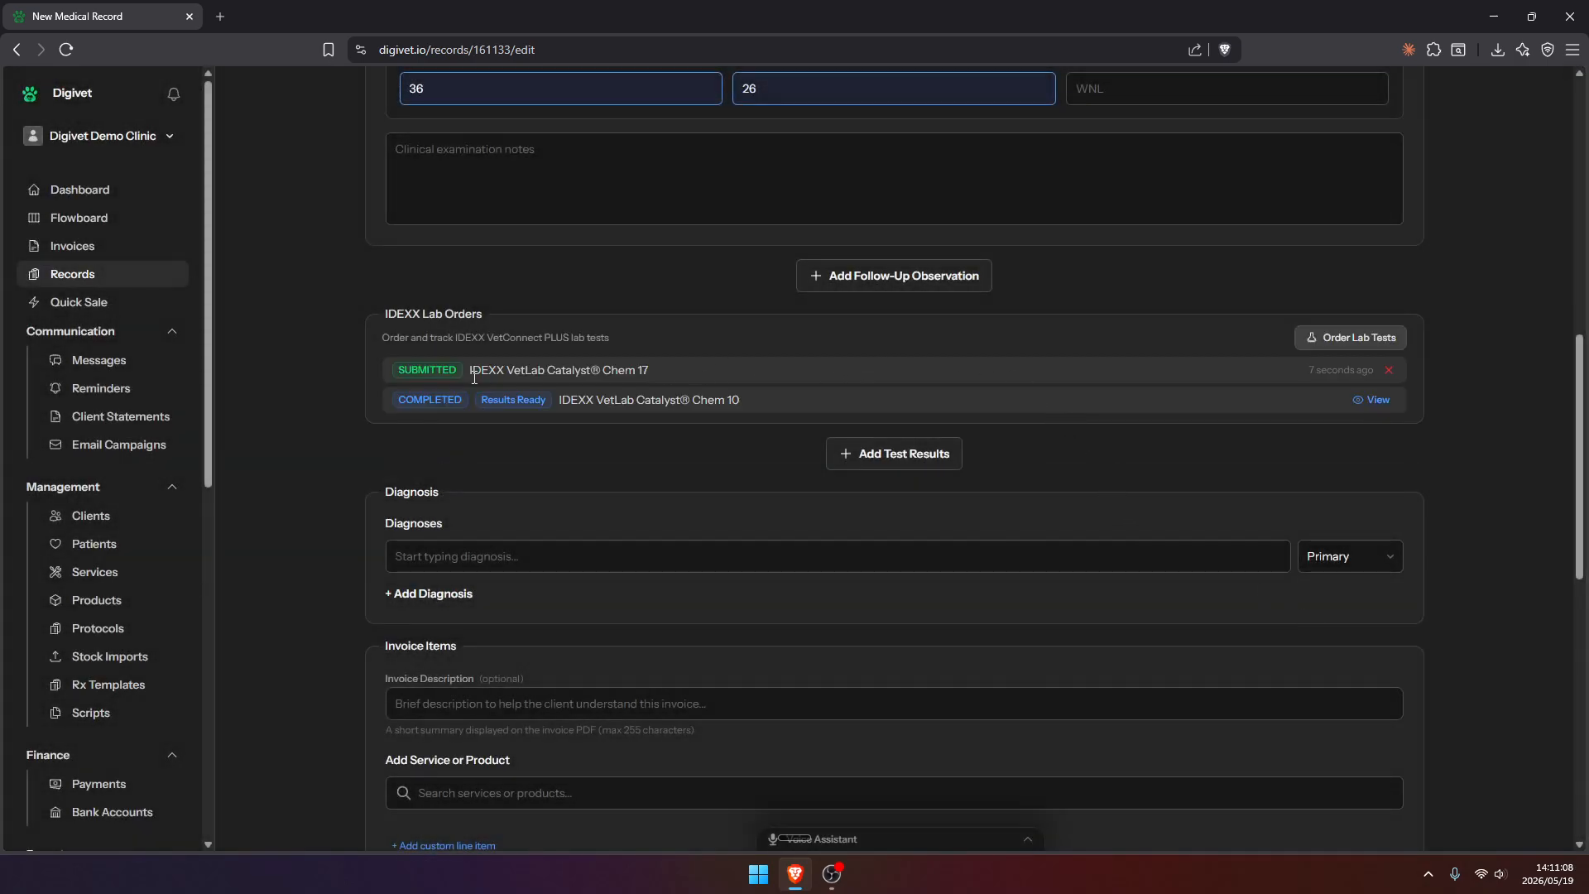
Open the completed IDEXX VetLab Catalyst Chem 10 order's results and examine the summary and chemistry values
drag(649, 376, 508, 370)
click(698, 341)
click(1372, 400)
click(309, 2)
scroll(718, 381, down, 2)
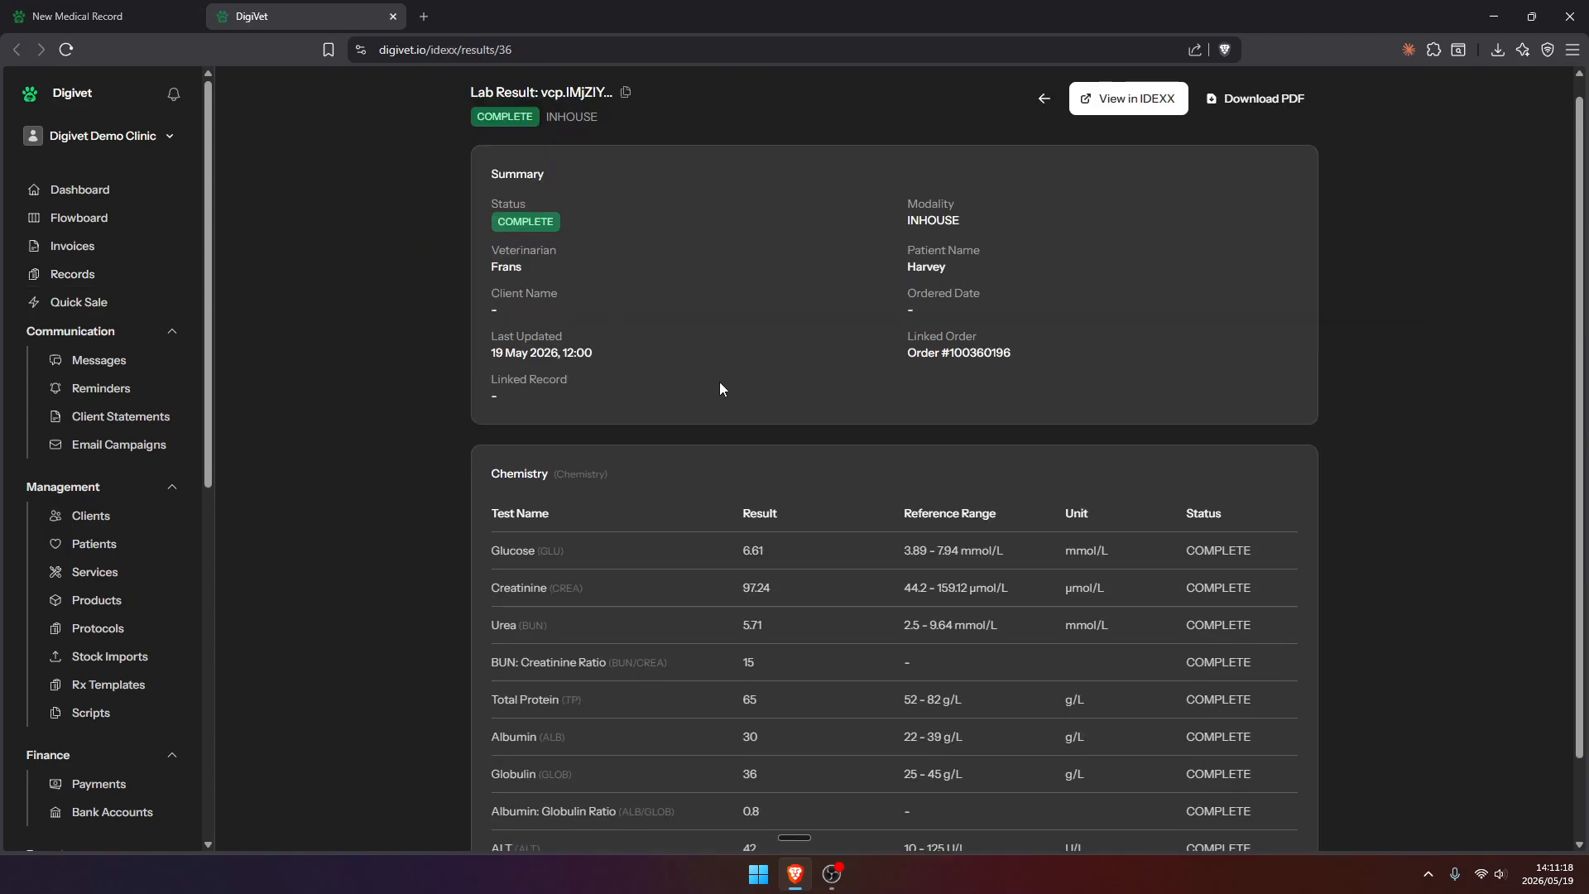
scroll(985, 617, up, 2)
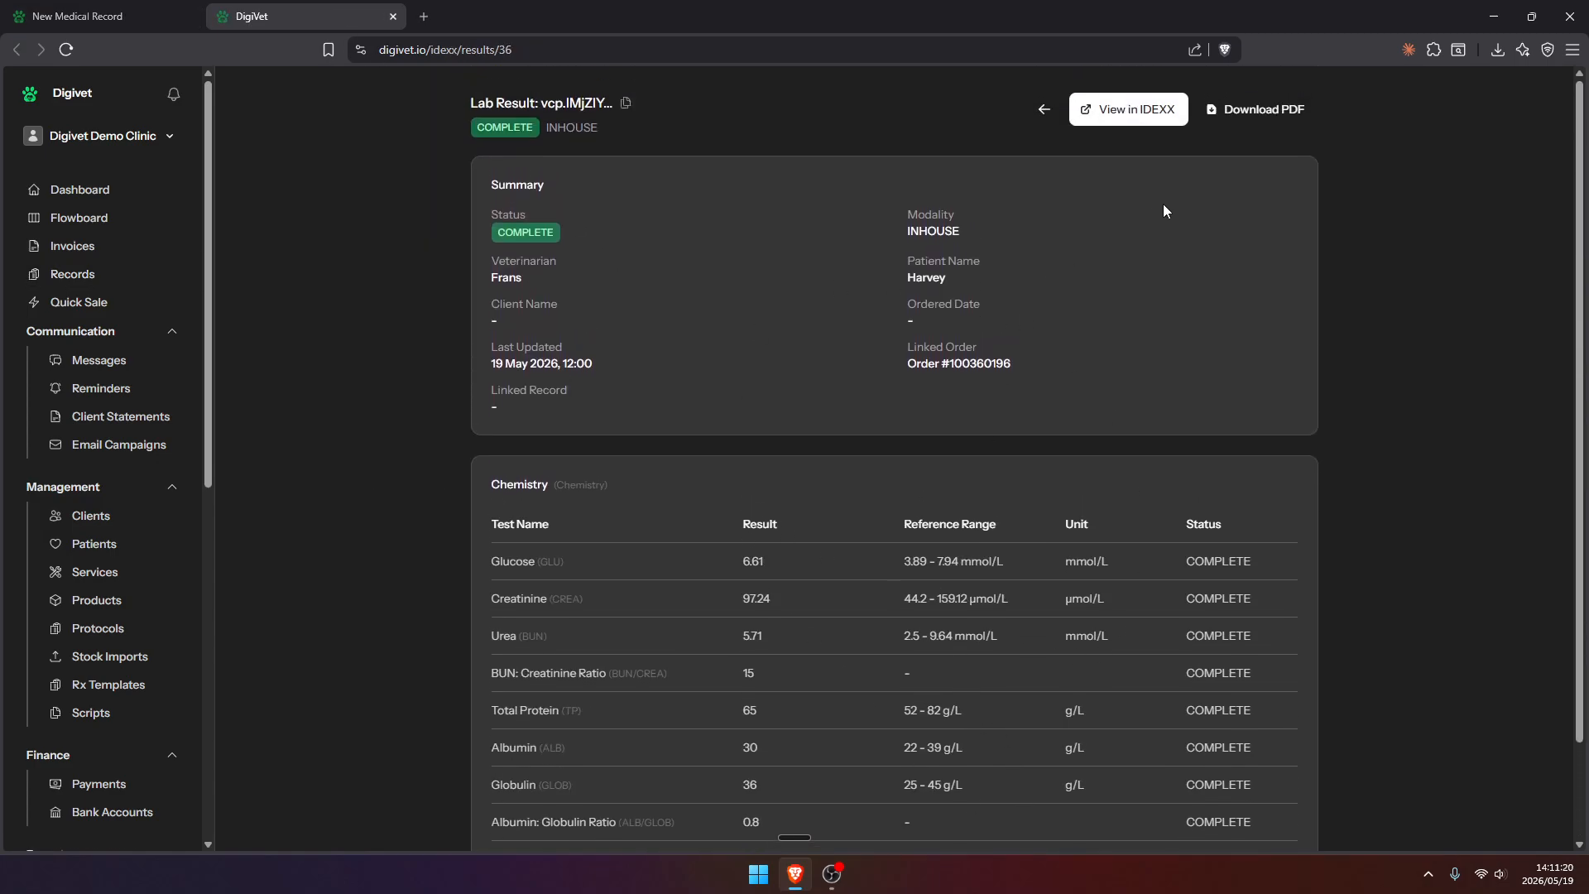
View the Chem 10 results as a PDF and in IDEXX VetConnect PLUS, closing each view when done
click(1263, 123)
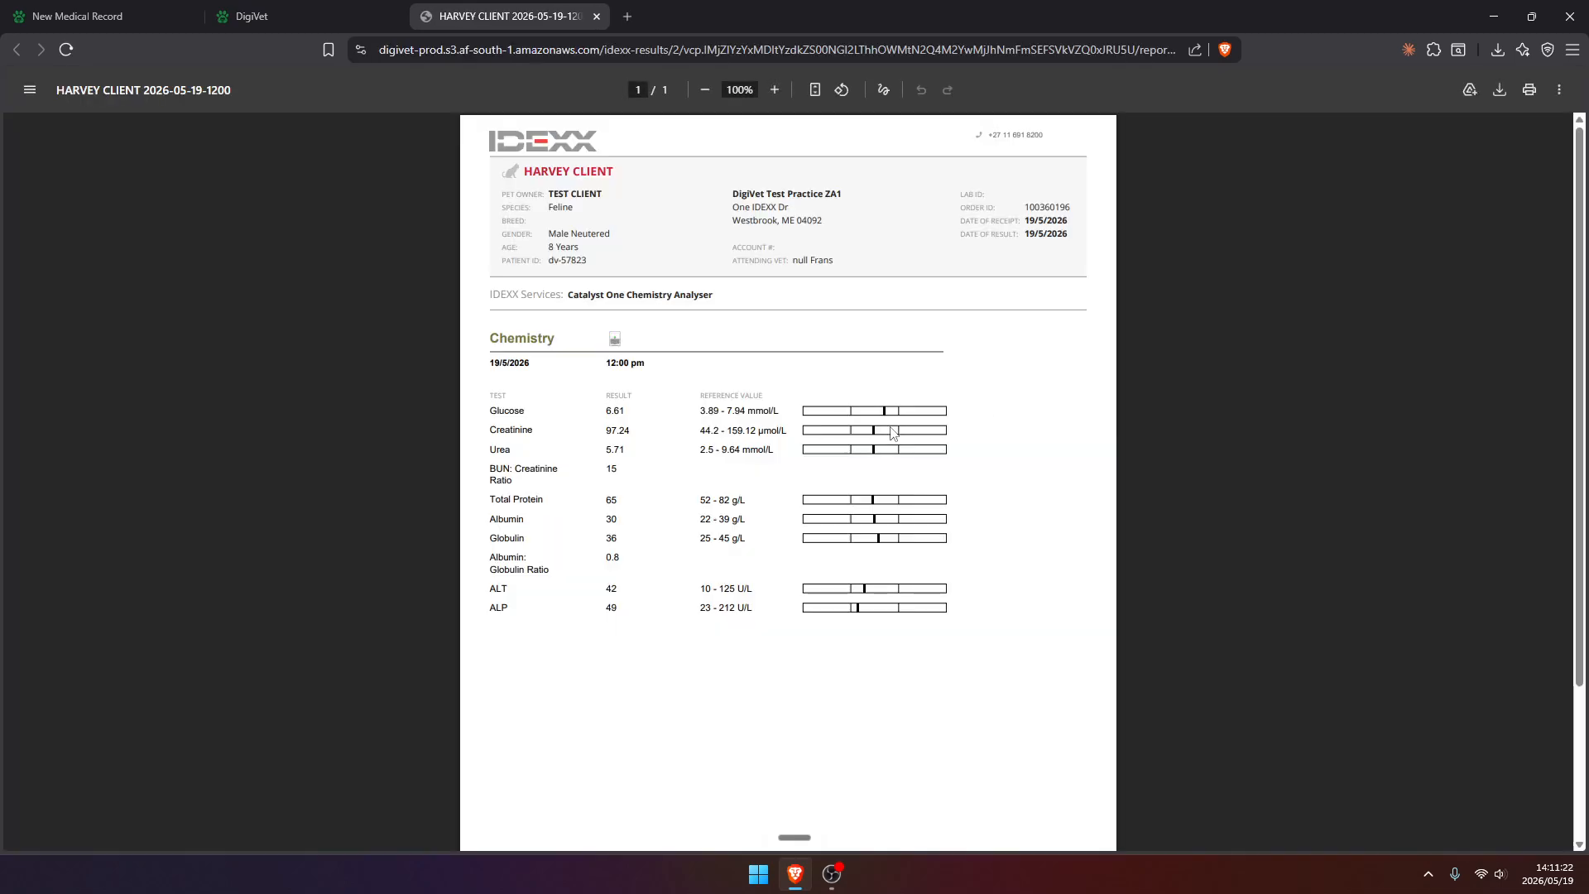
click(597, 16)
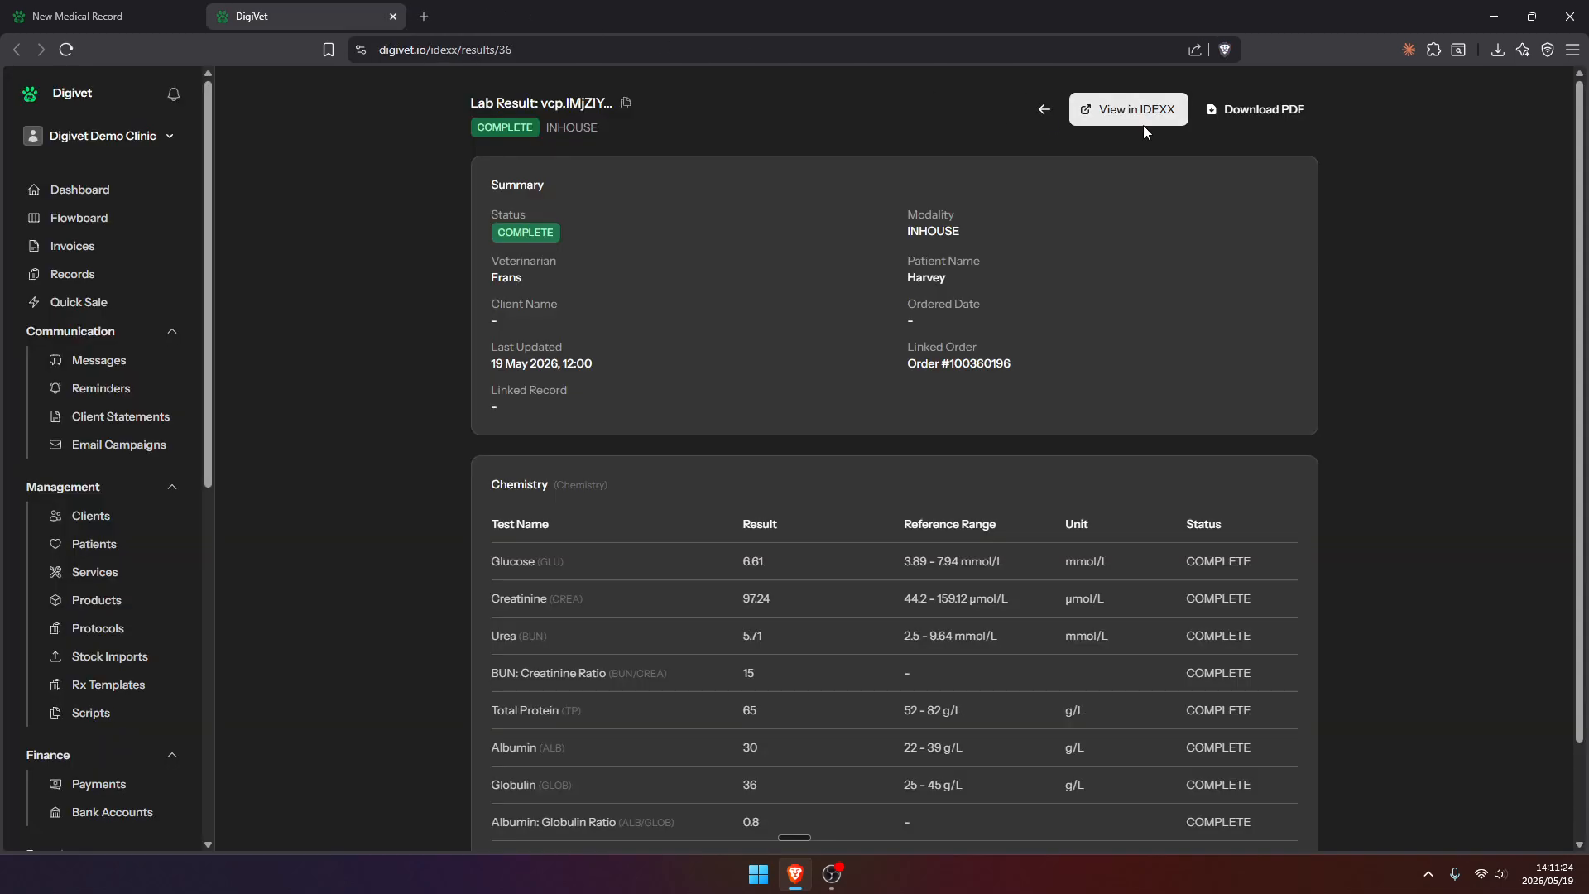
click(1140, 116)
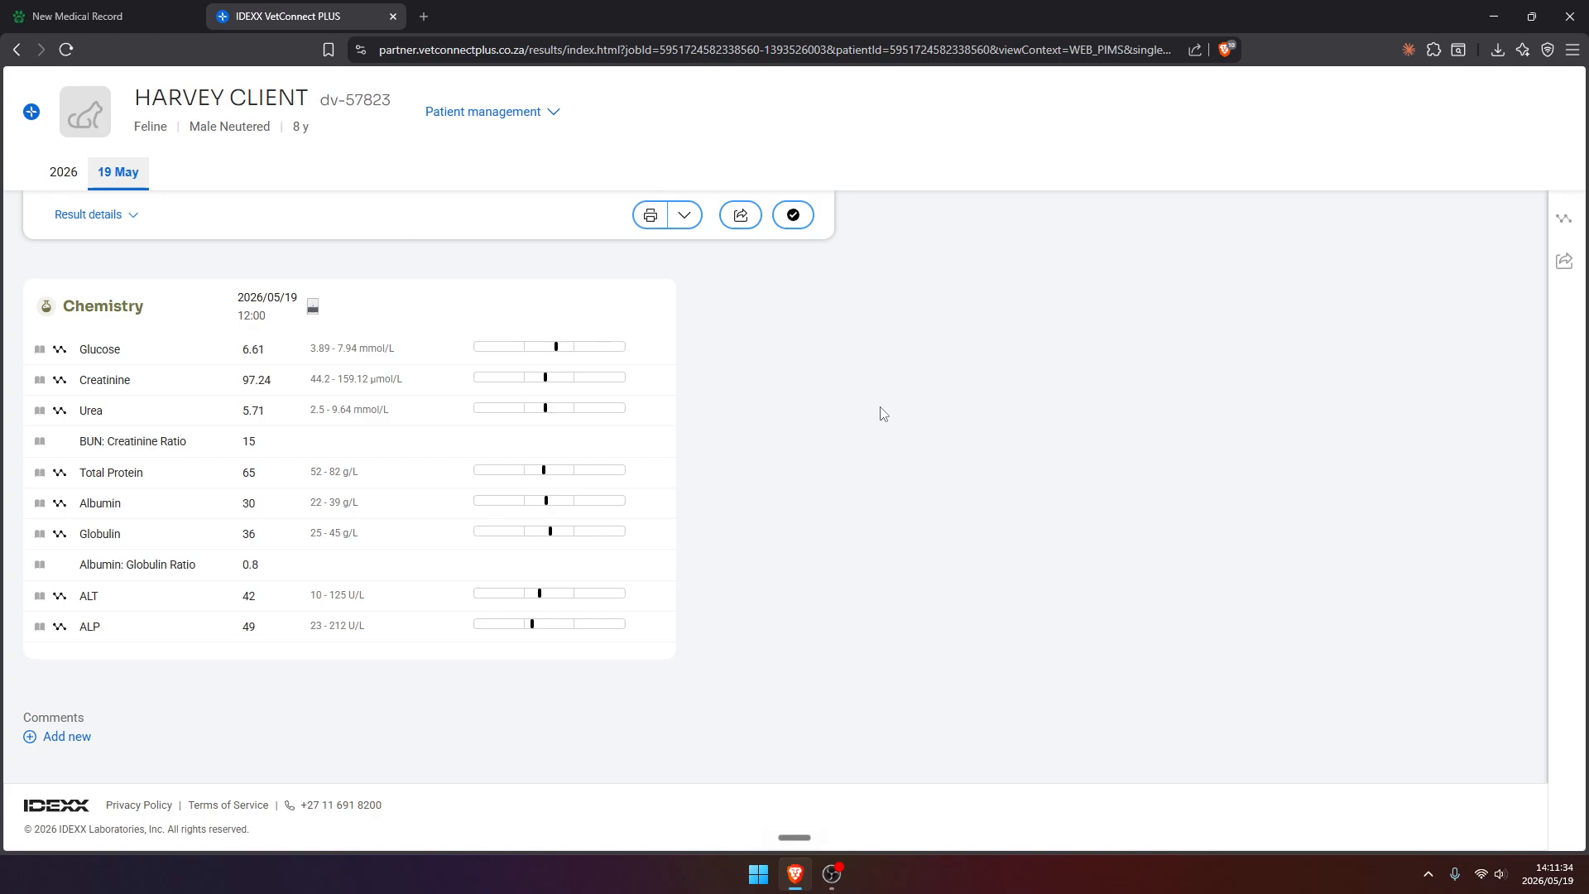
middle_click(303, 5)
Add a test results section below the IDEXX lab orders and remove it again
scroll(619, 365, down, 3)
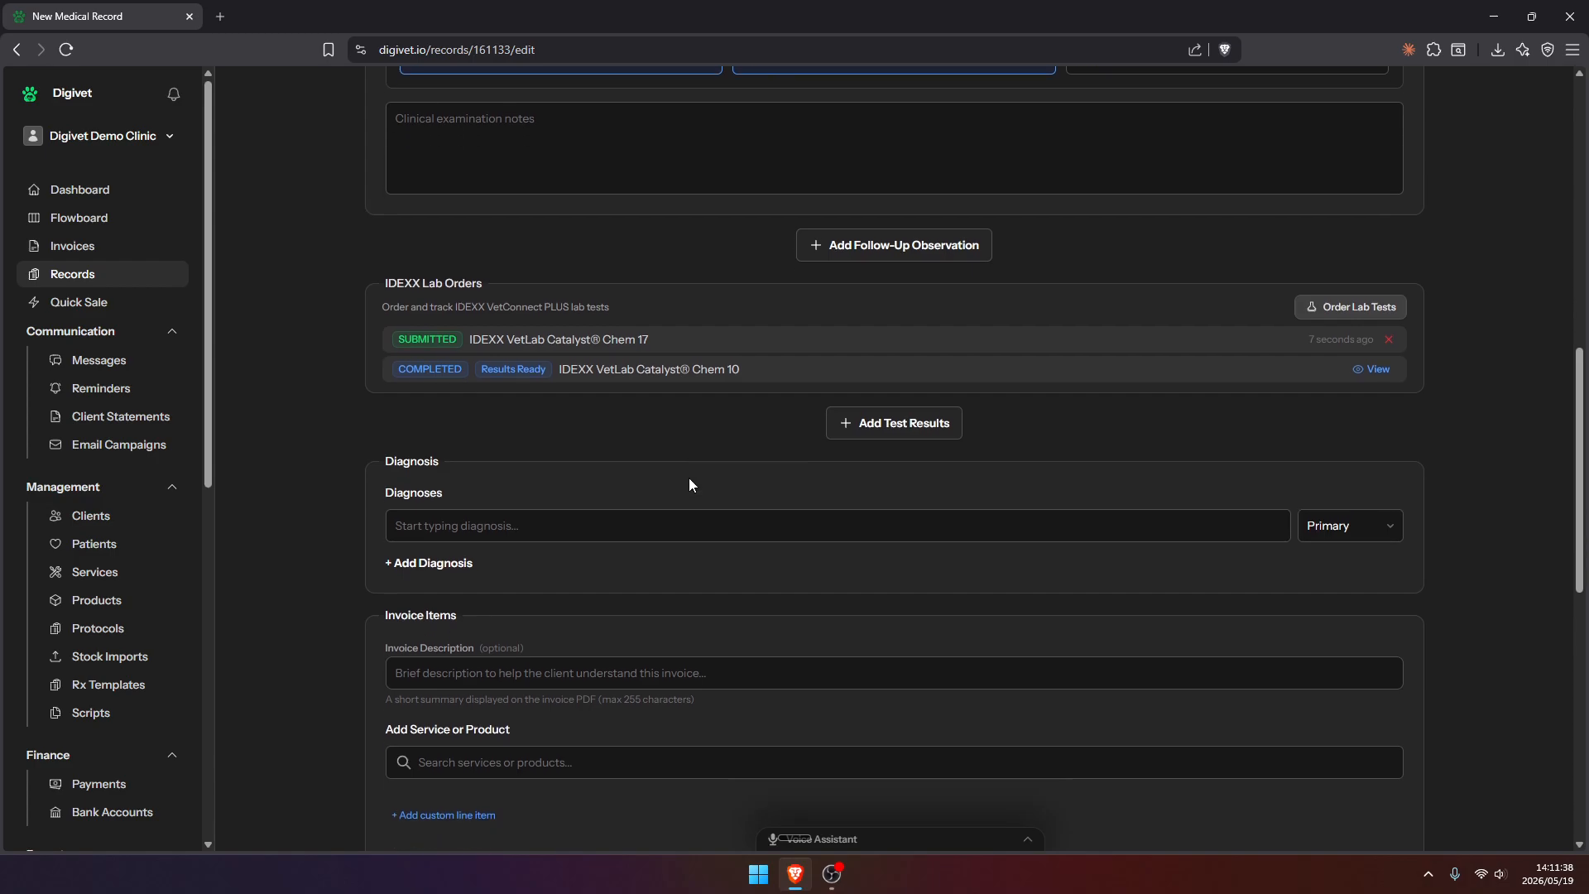
drag(667, 122, 472, 122)
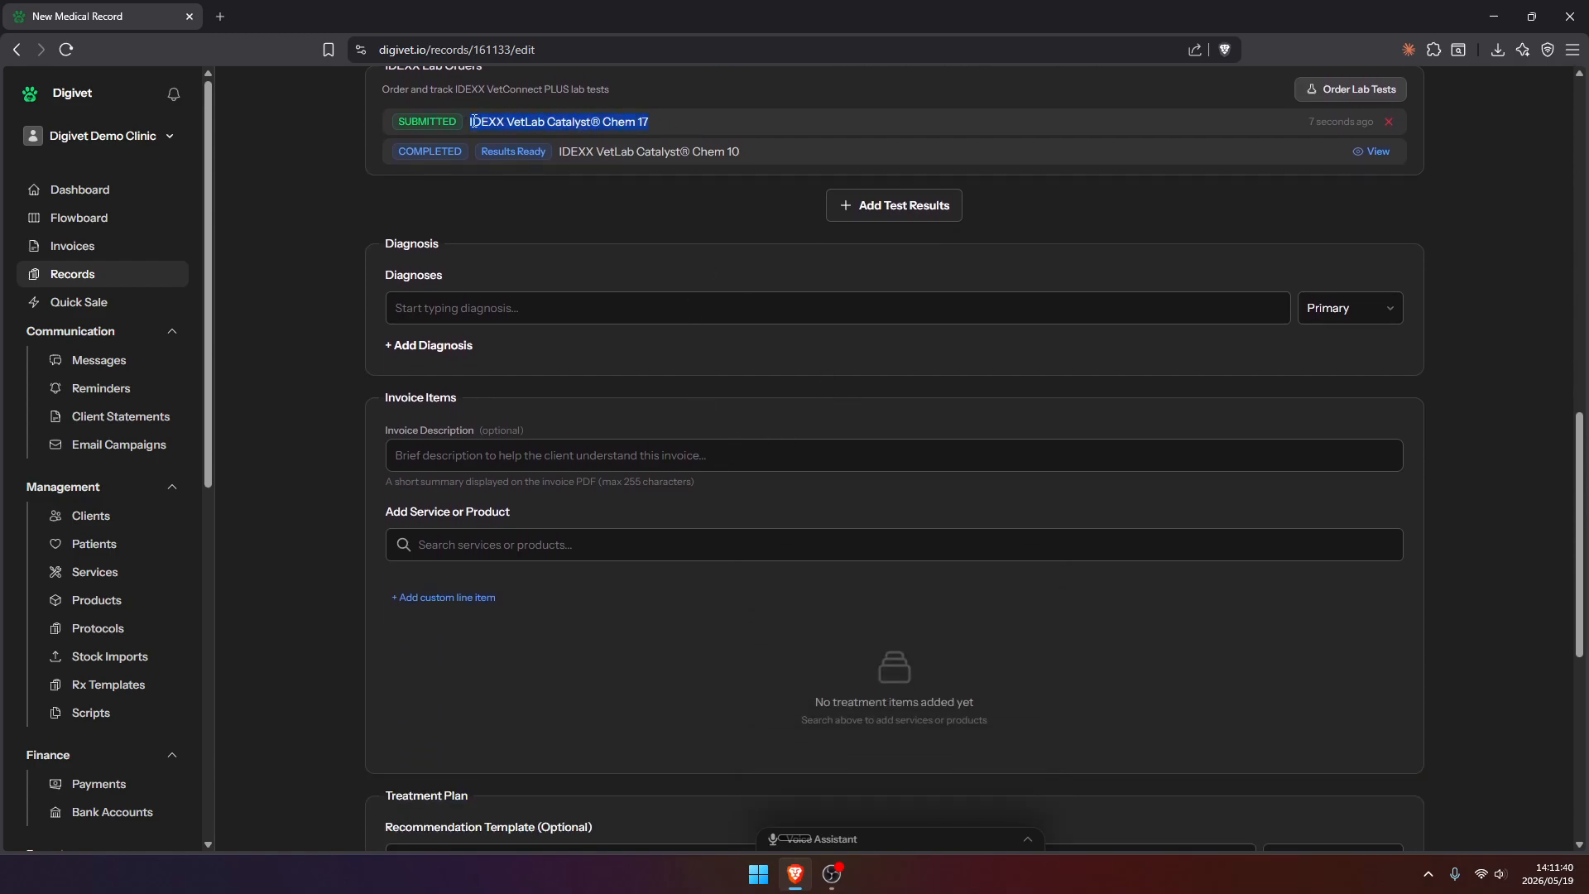
click(627, 204)
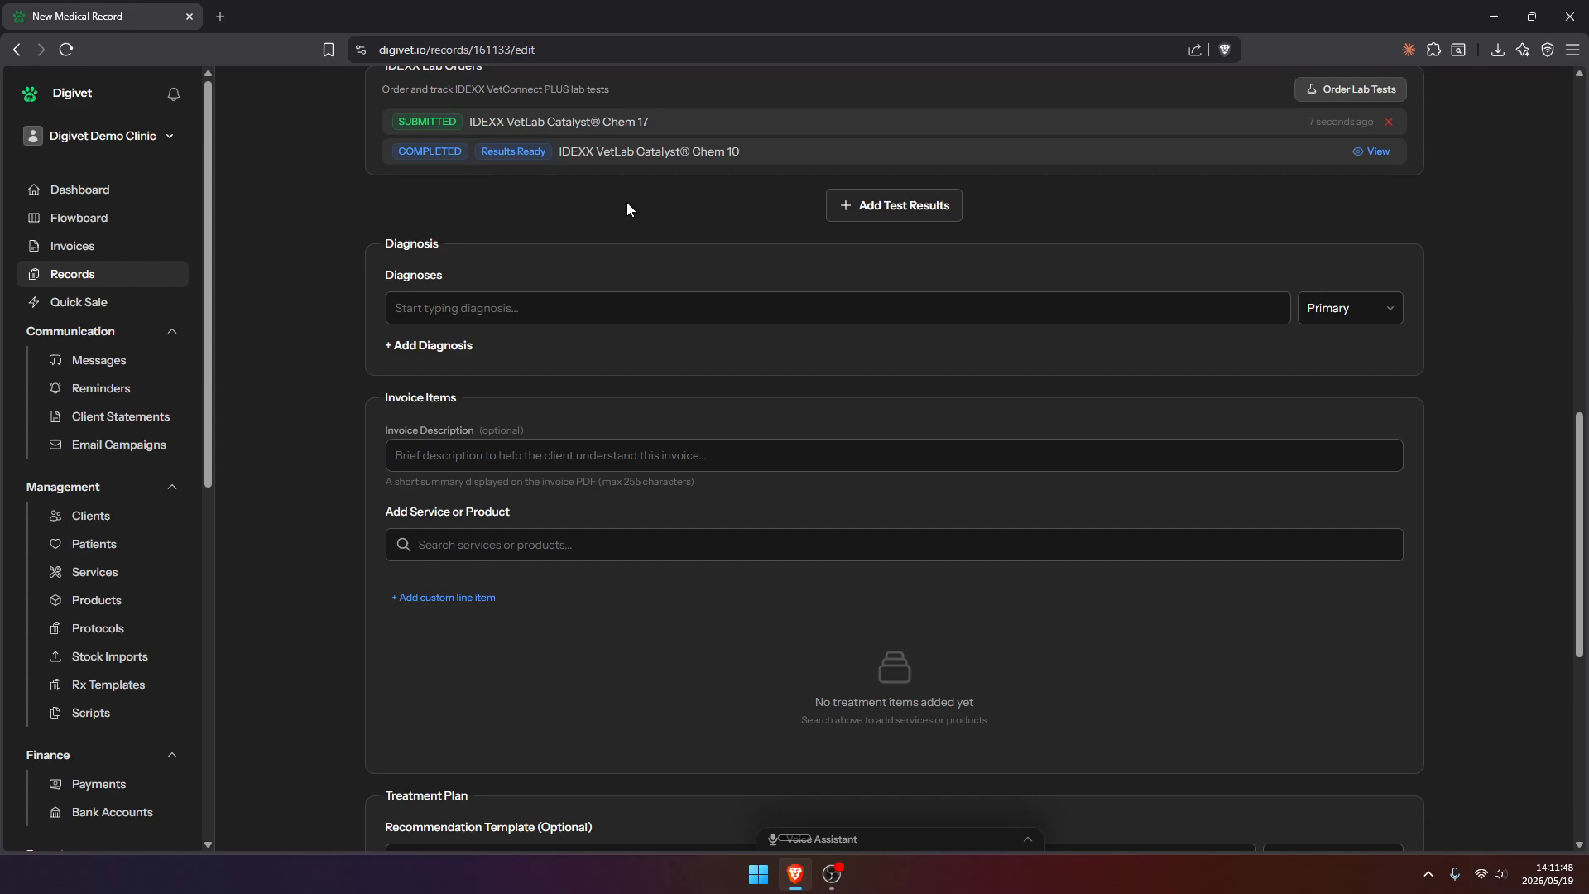
click(914, 212)
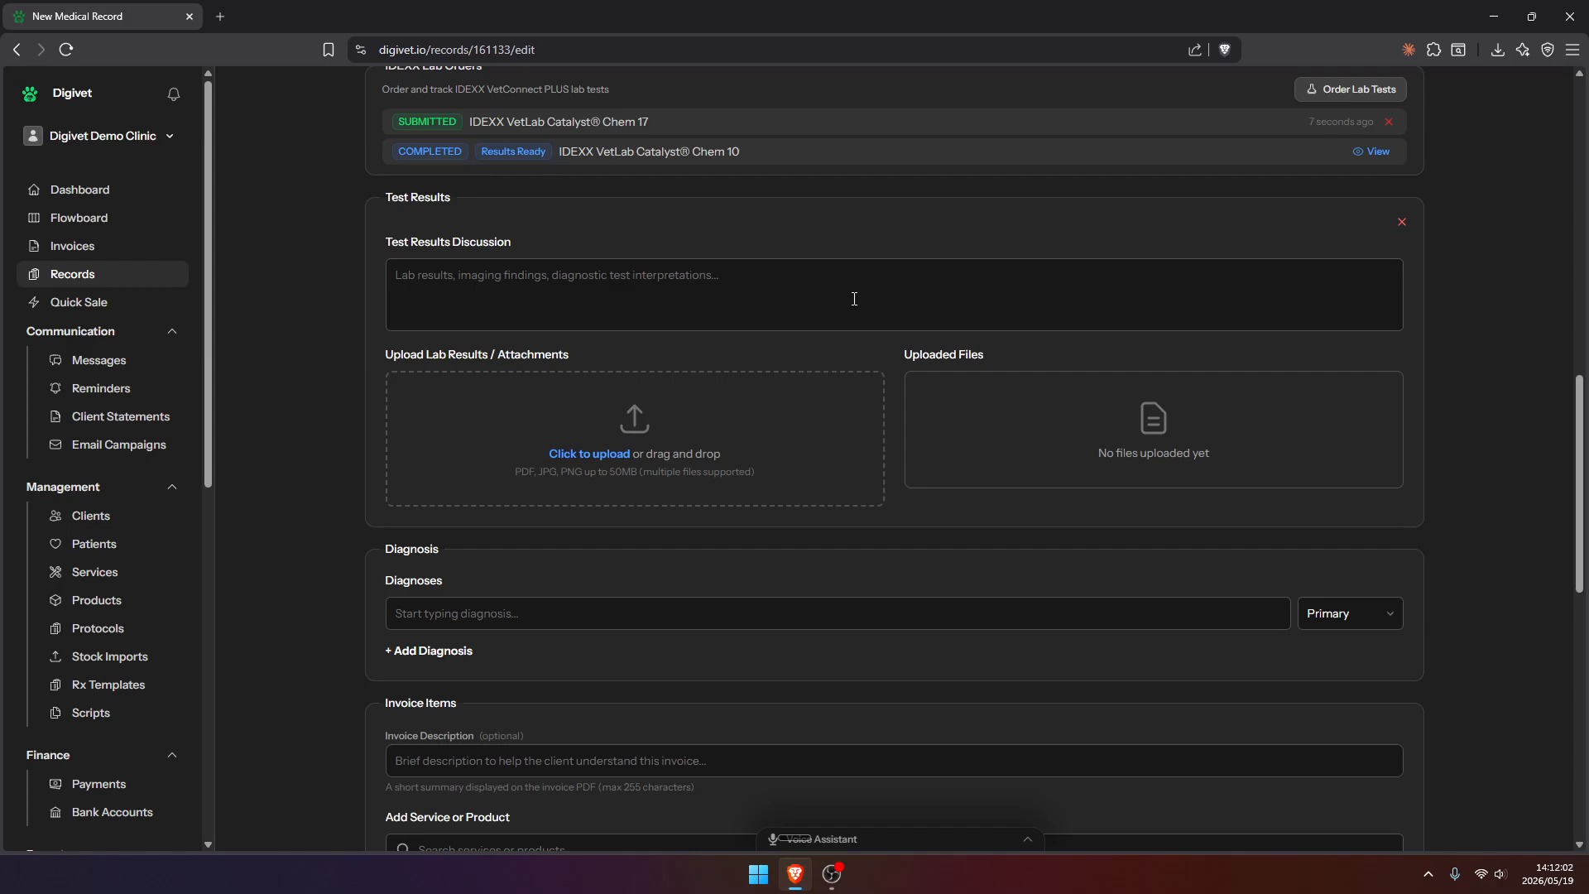
click(1401, 223)
scroll(852, 275, up, 2)
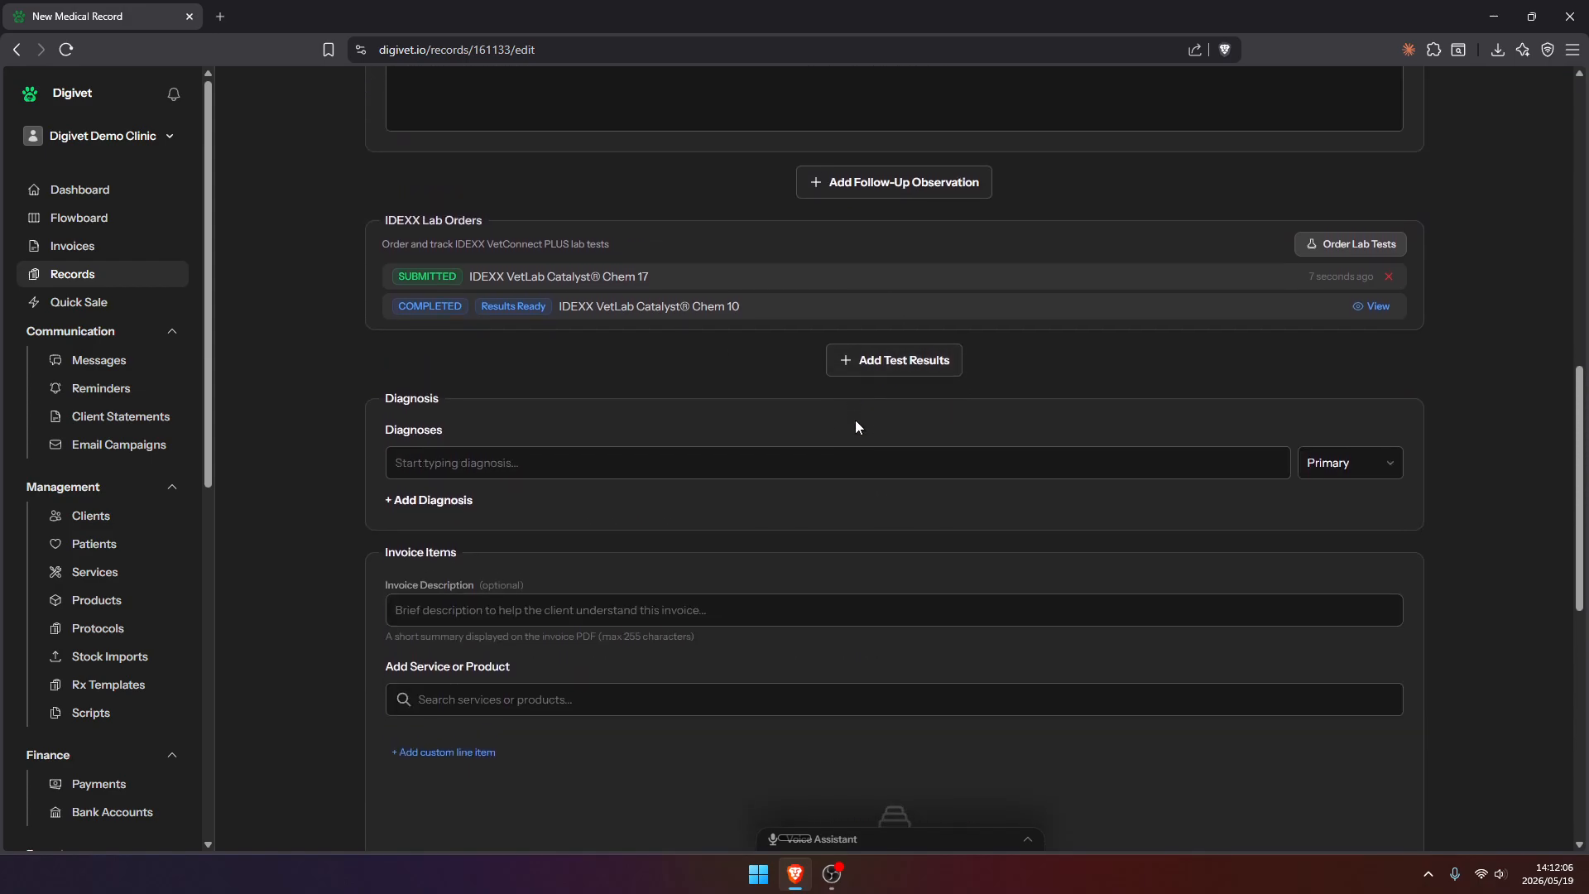
Enter "Hurt leg" as the primary diagnosis
scroll(858, 427, down, 3)
click(563, 229)
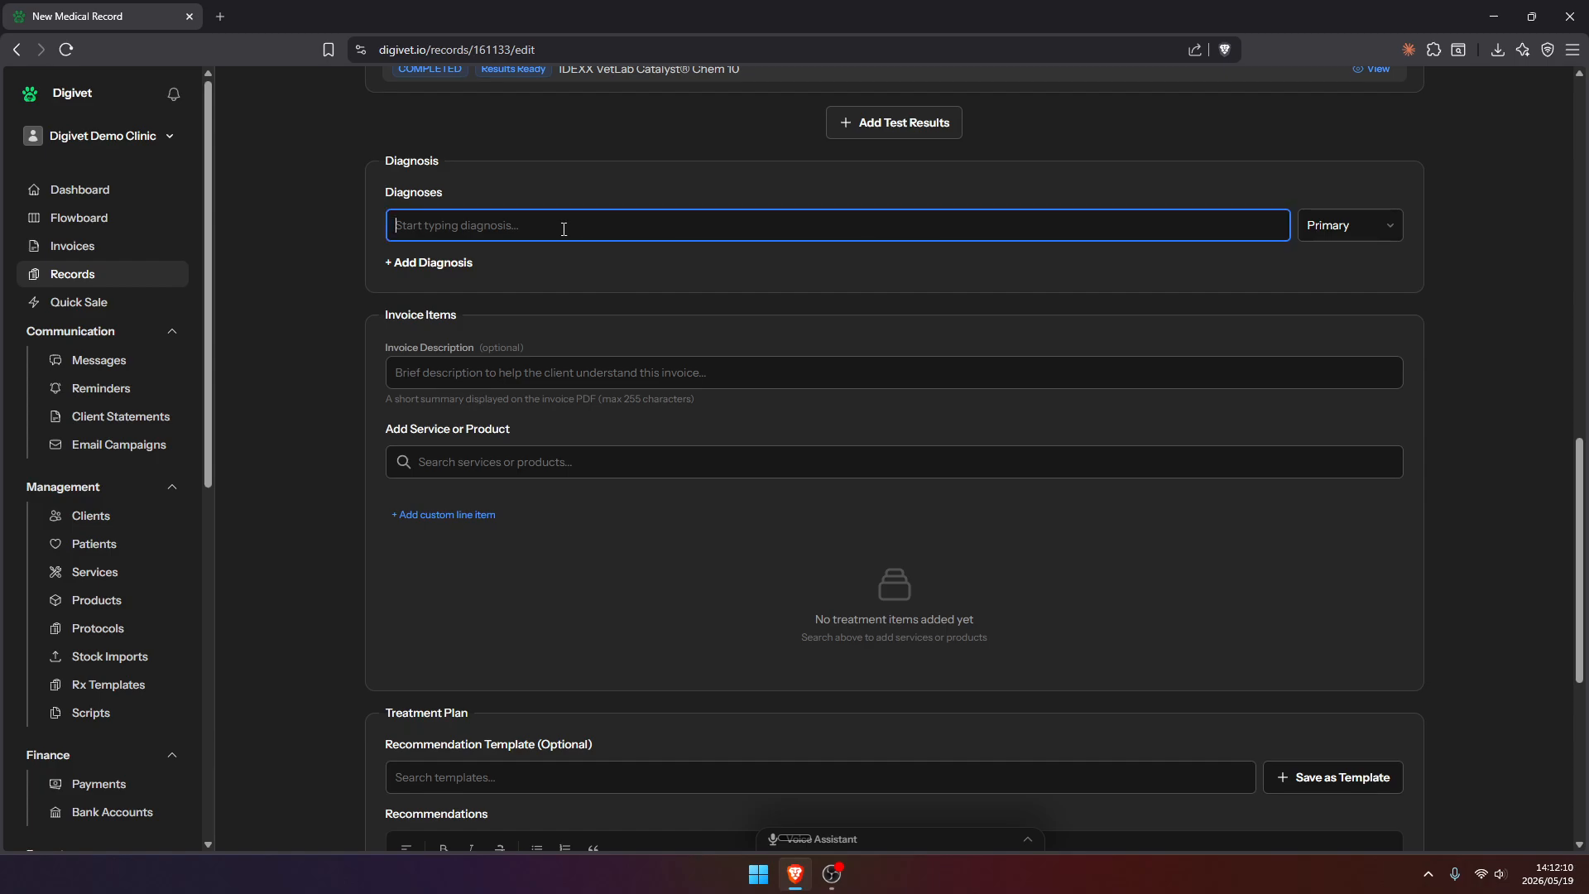
text(Hurt leg)
scroll(531, 327, down, 1)
click(293, 264)
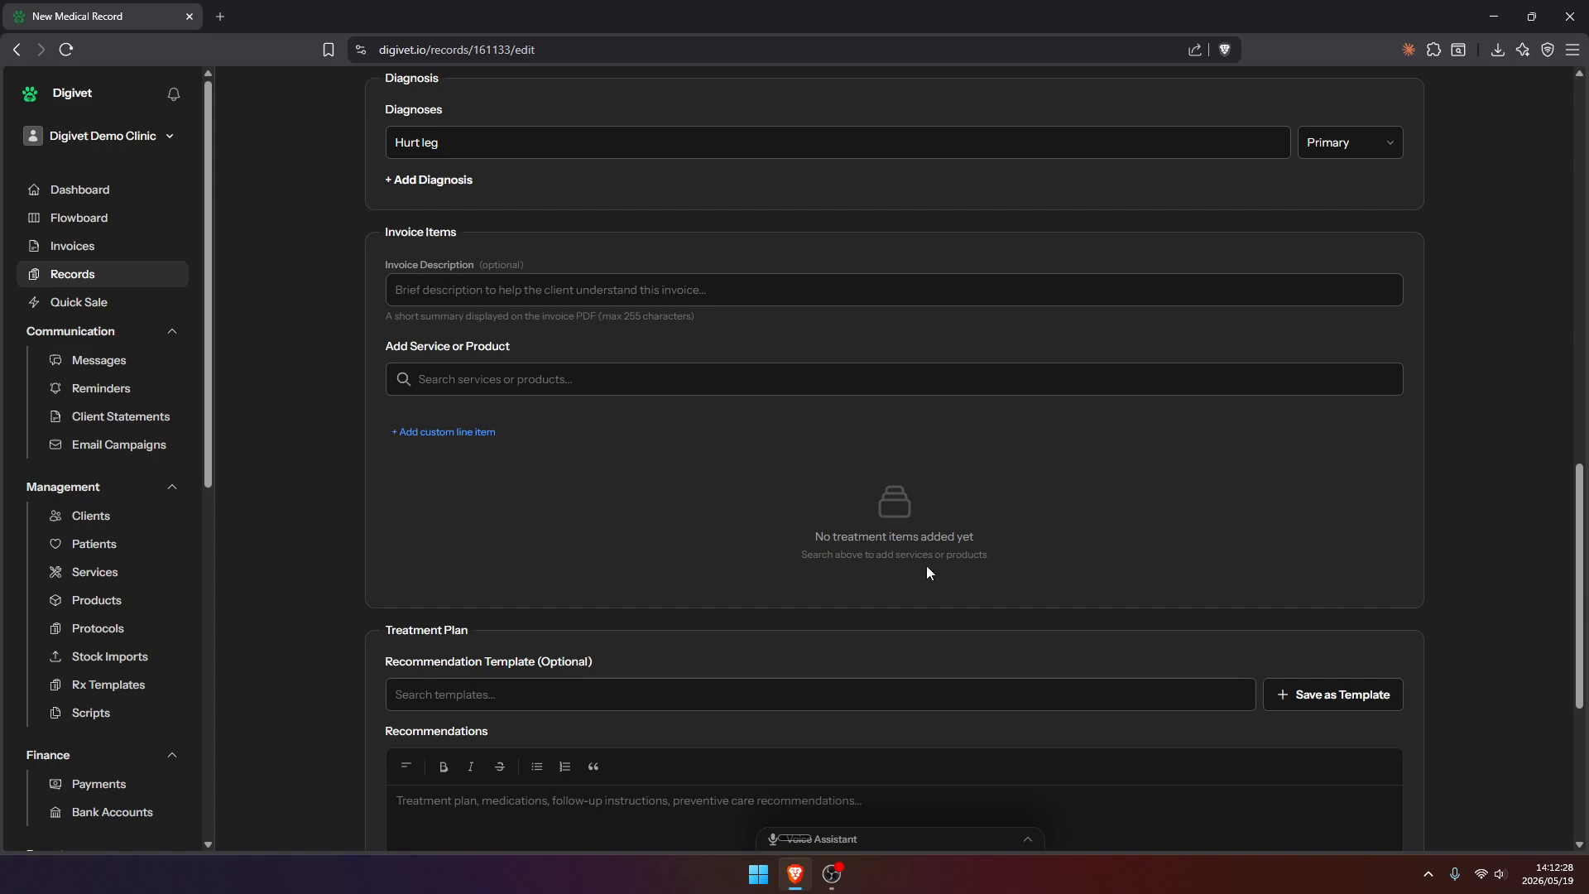
Add the Consultation service to the record's invoice items
scroll(797, 442, down, 2)
scroll(523, 324, up, 1)
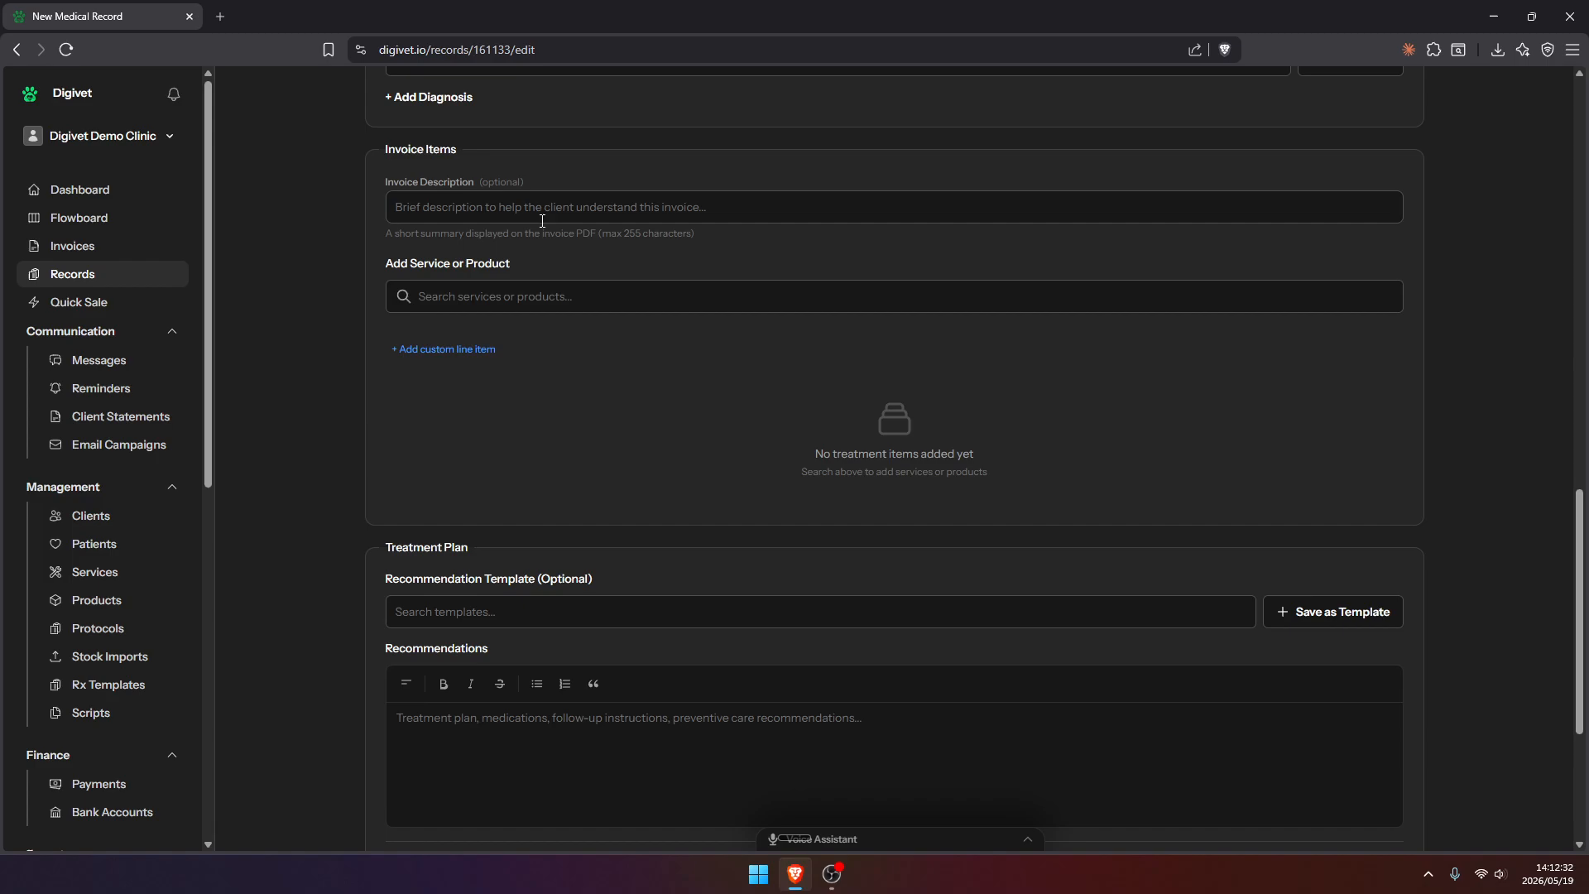
click(552, 298)
text(cons)
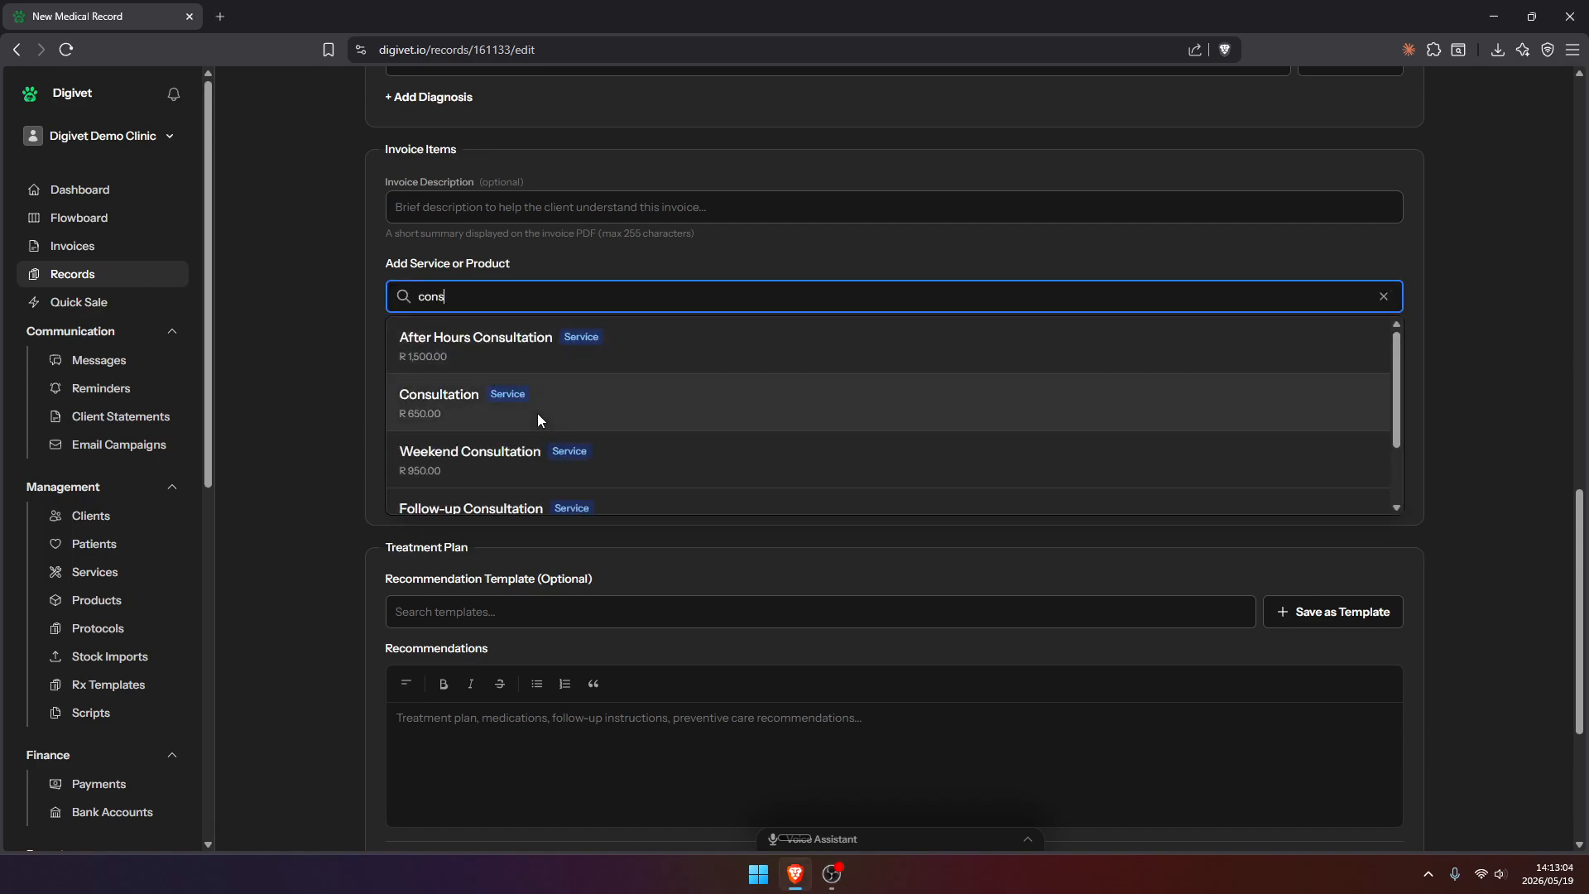
click(538, 416)
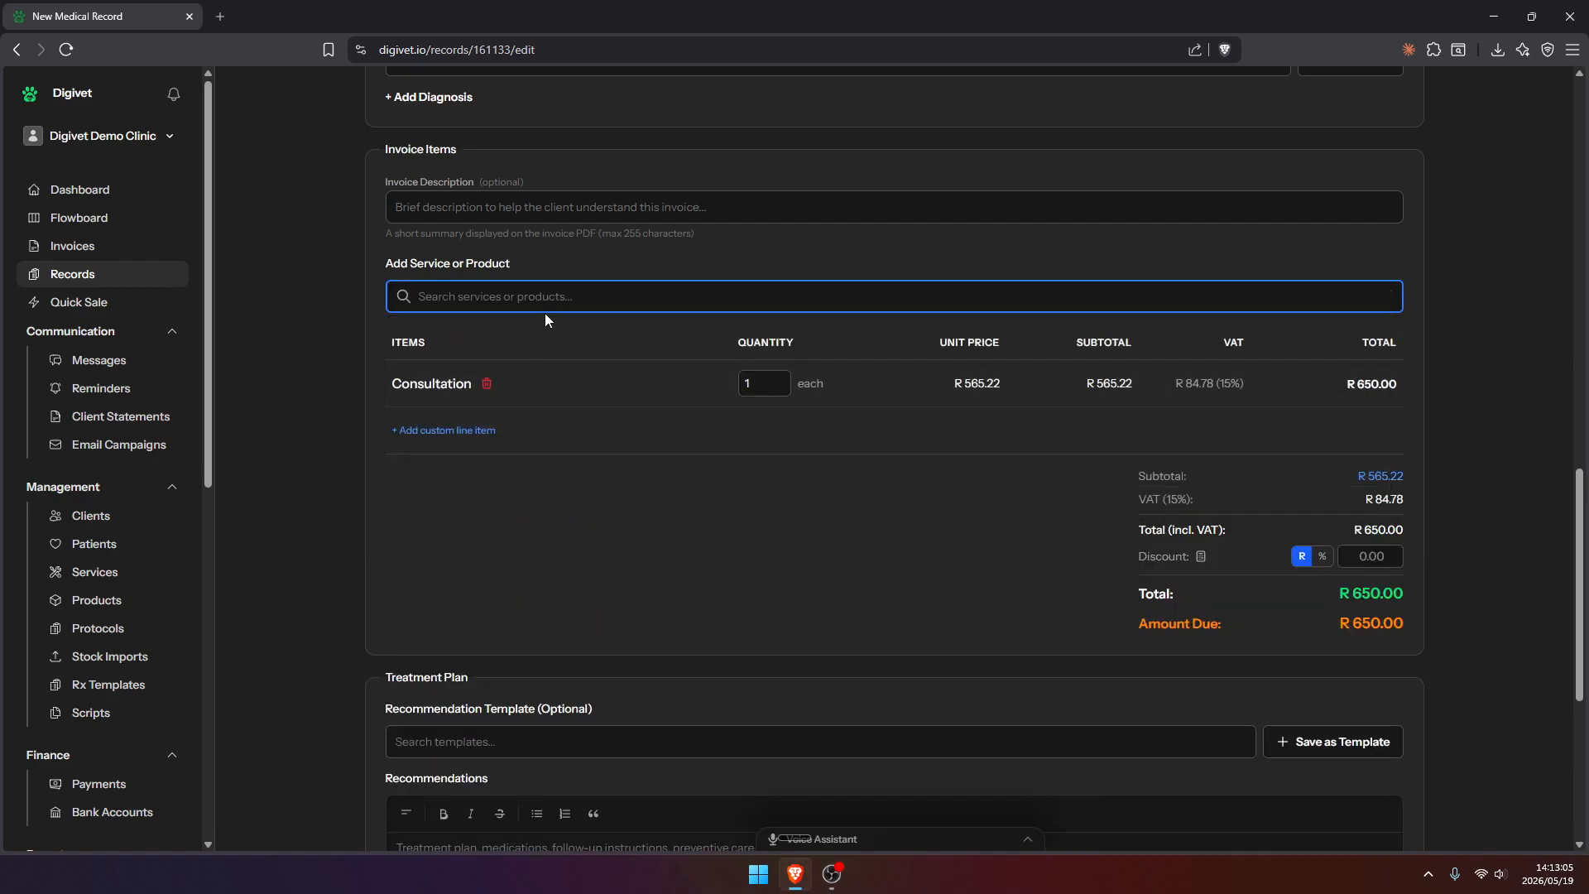
Add the products PC Bravecto Plus Cat Medium and Pain Finadyne 250ml to the invoice items
text(bra)
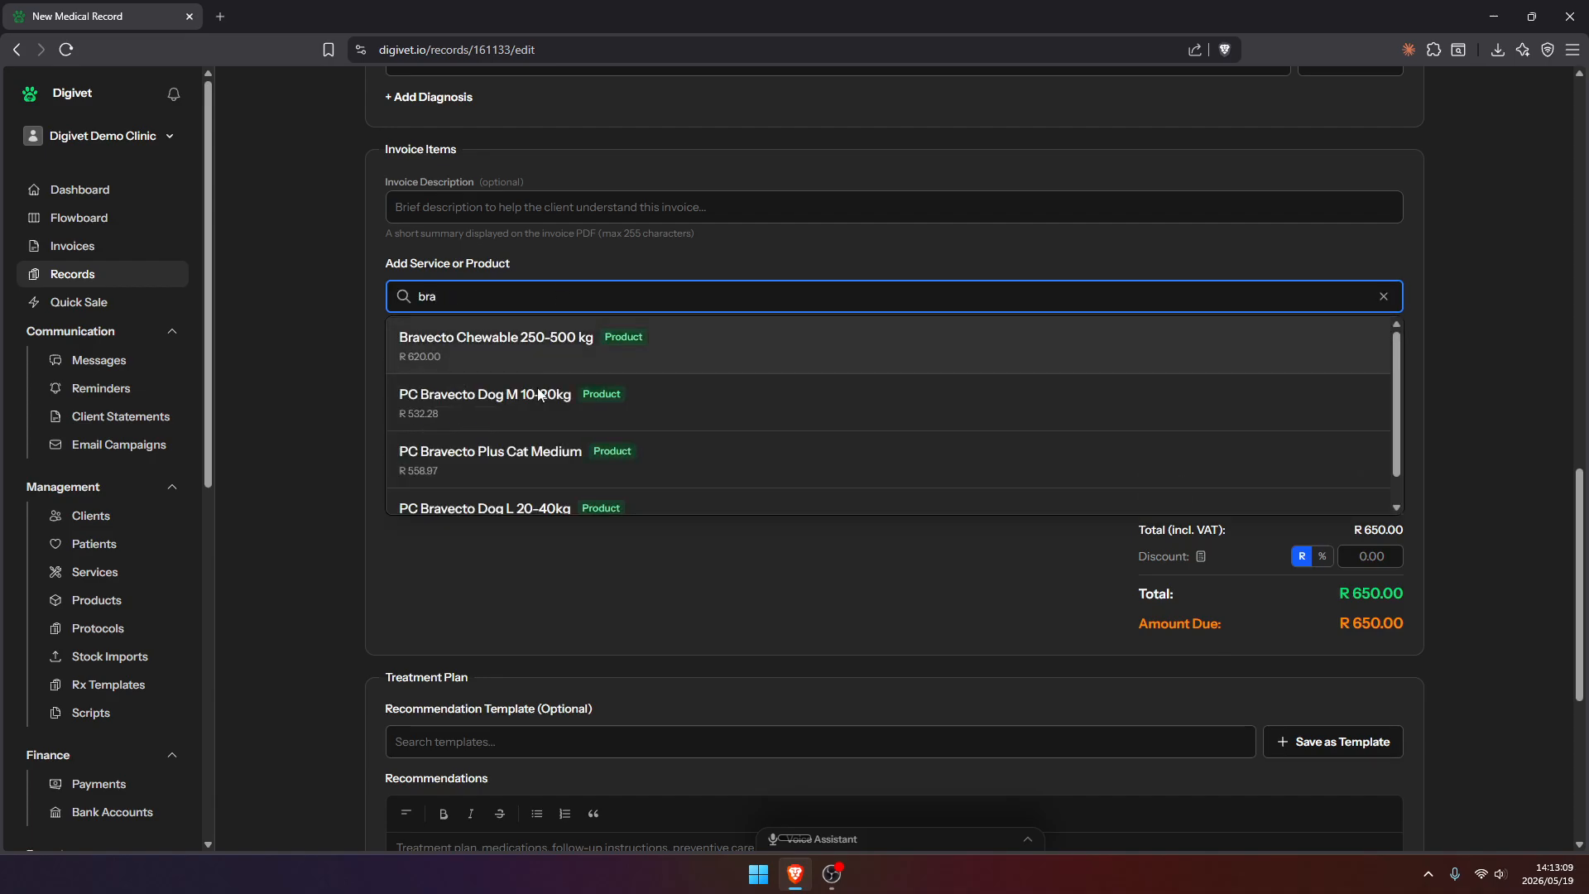
click(547, 472)
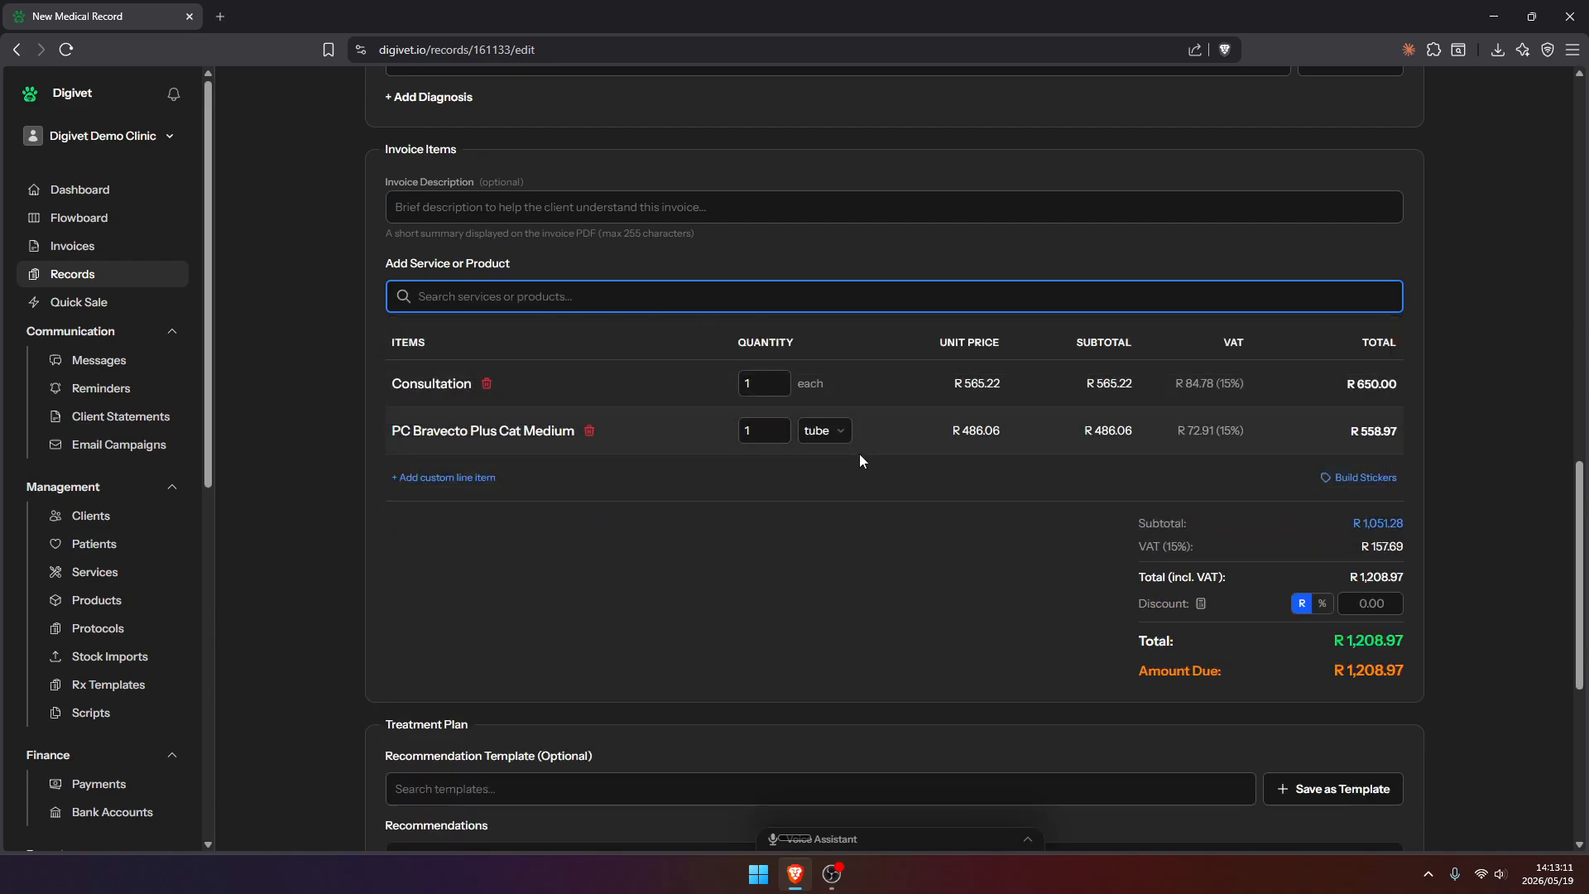
text(fina)
click(513, 343)
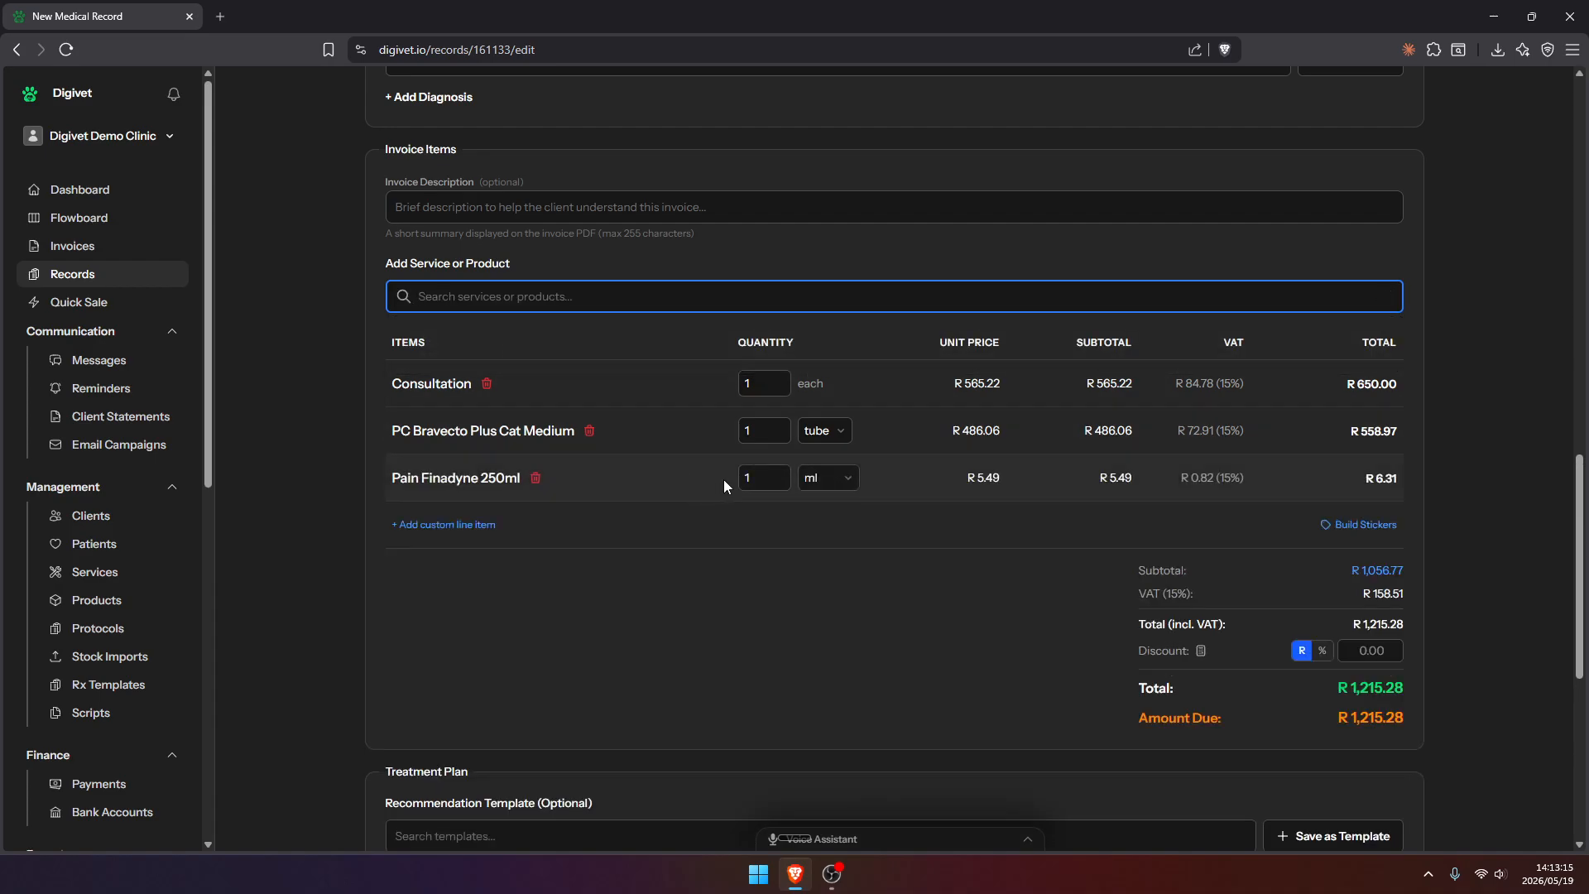
Set the quantity of Pain Finadyne 250ml to 0.05 ml
click(773, 476)
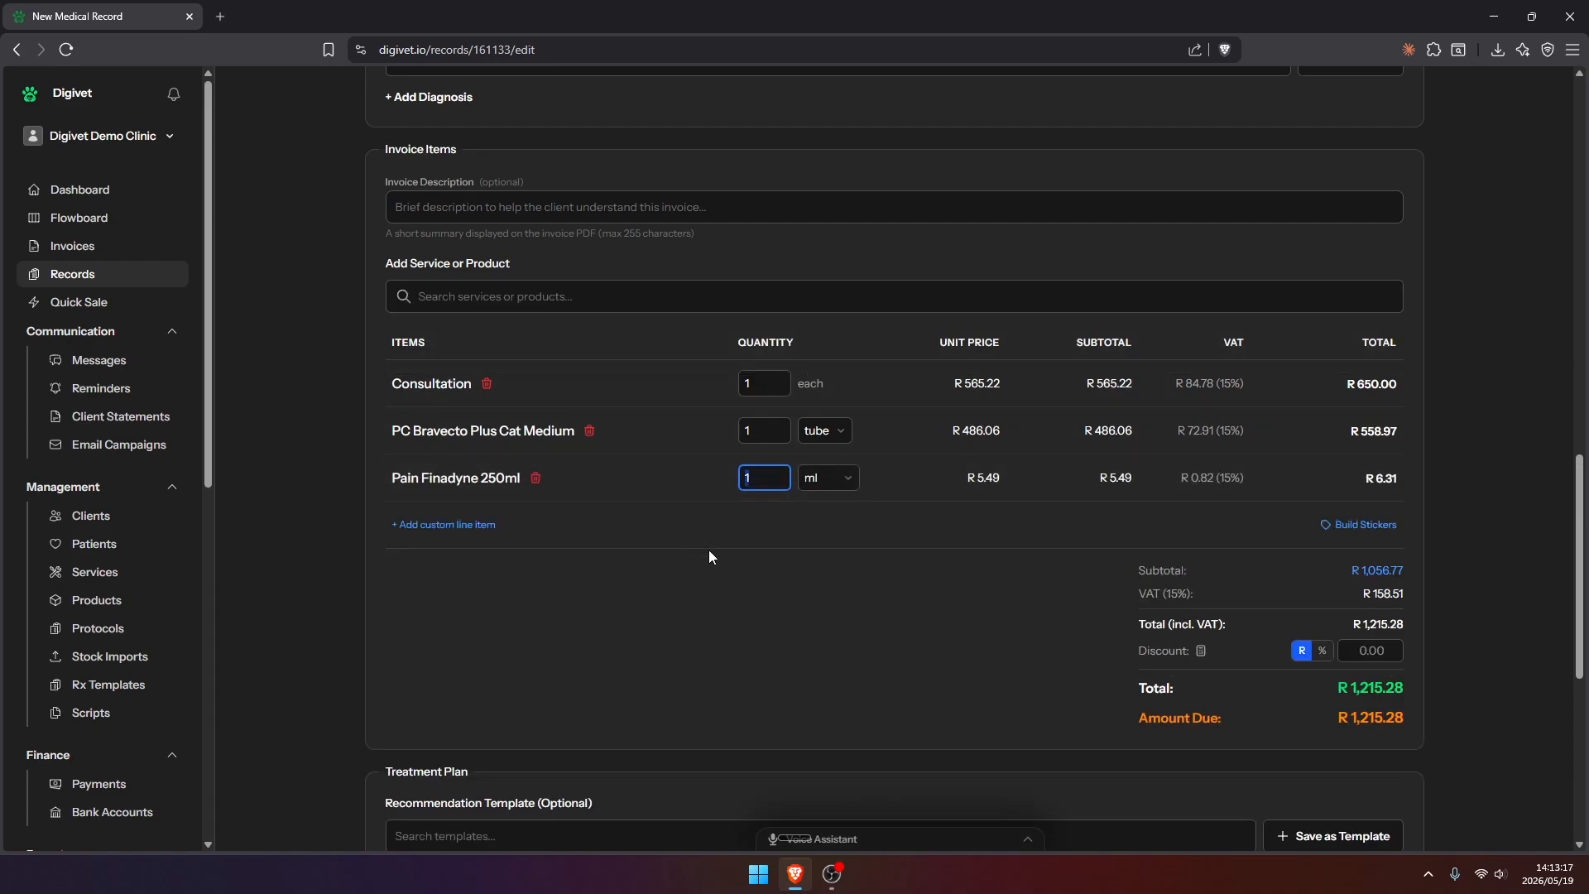
text(0.)
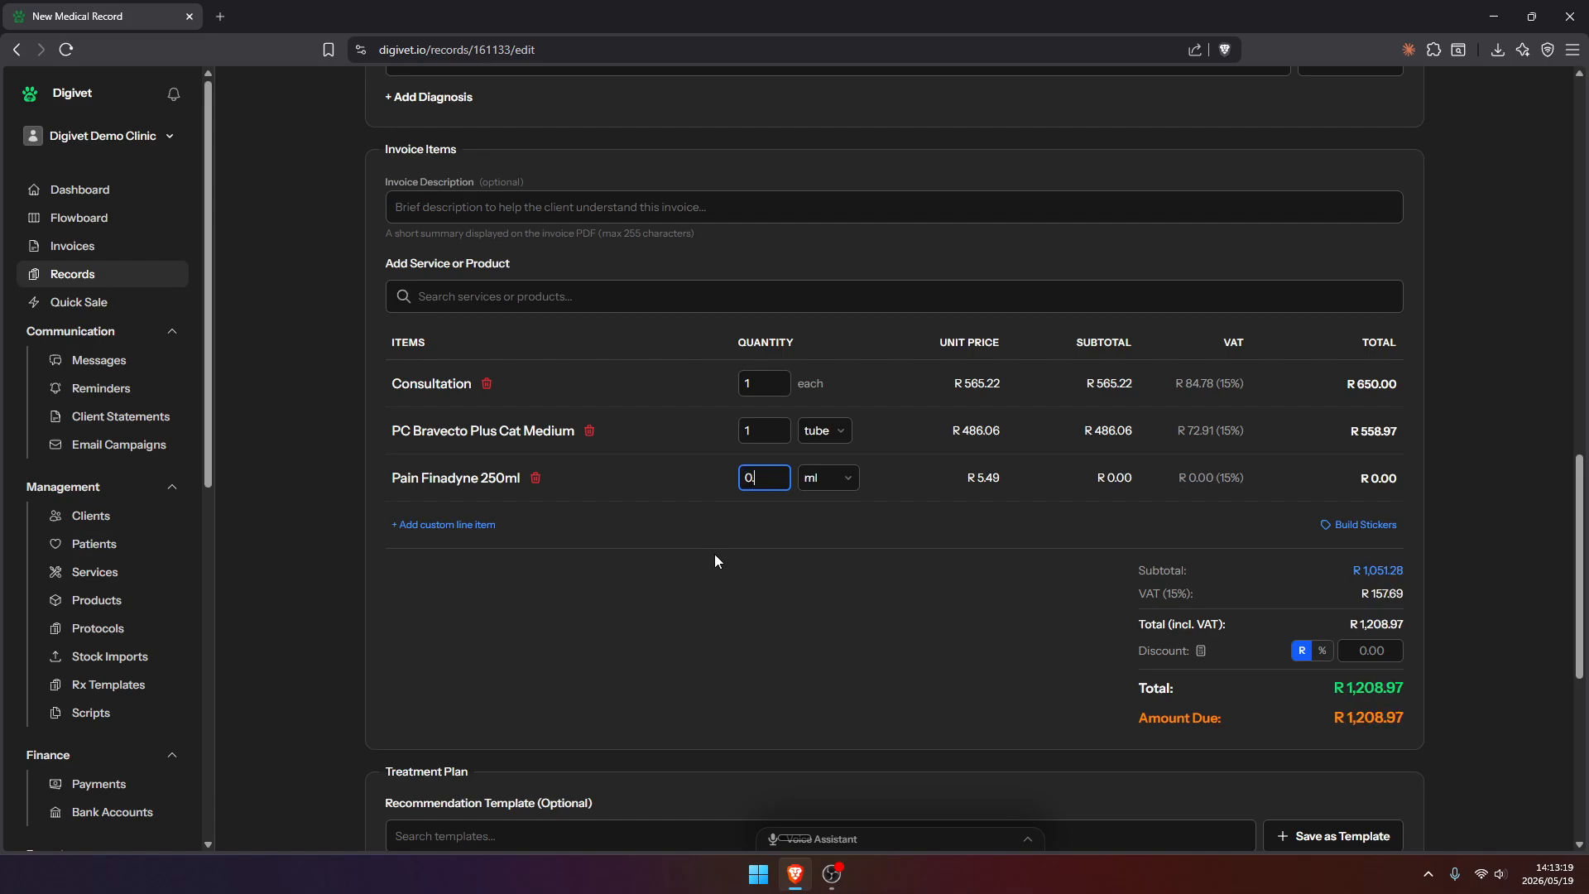
text(05)
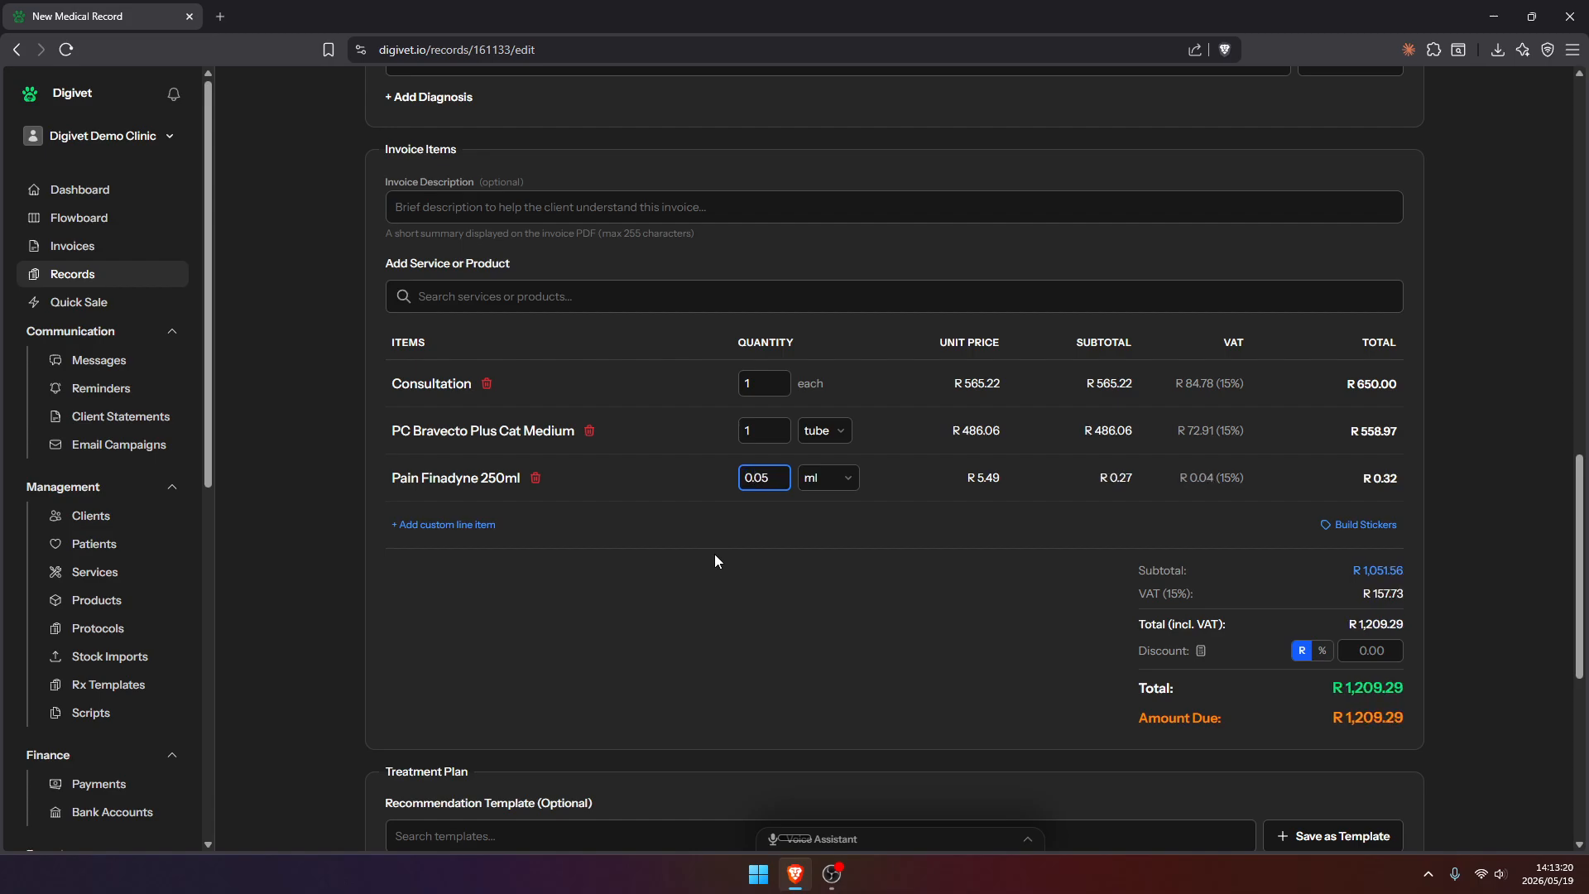
click(856, 615)
Build the PC Bravecto Plus Cat Medium sticker with dosage "1 tablet", frequency "once daily" and duration "5 days"
scroll(868, 520, down, 1)
scroll(869, 520, down, 2)
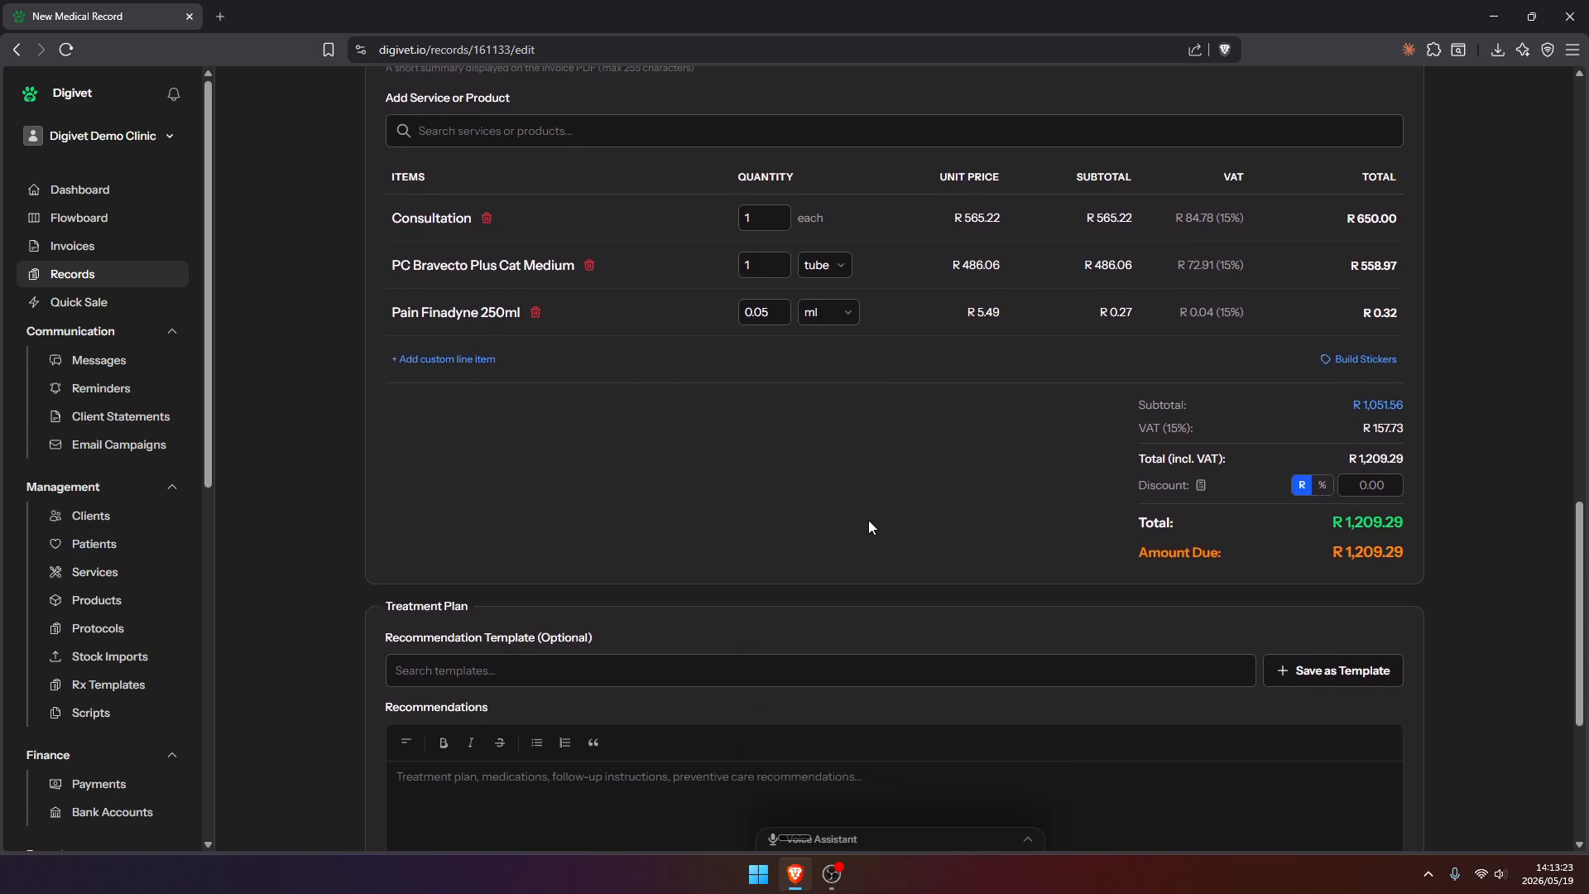
click(1357, 359)
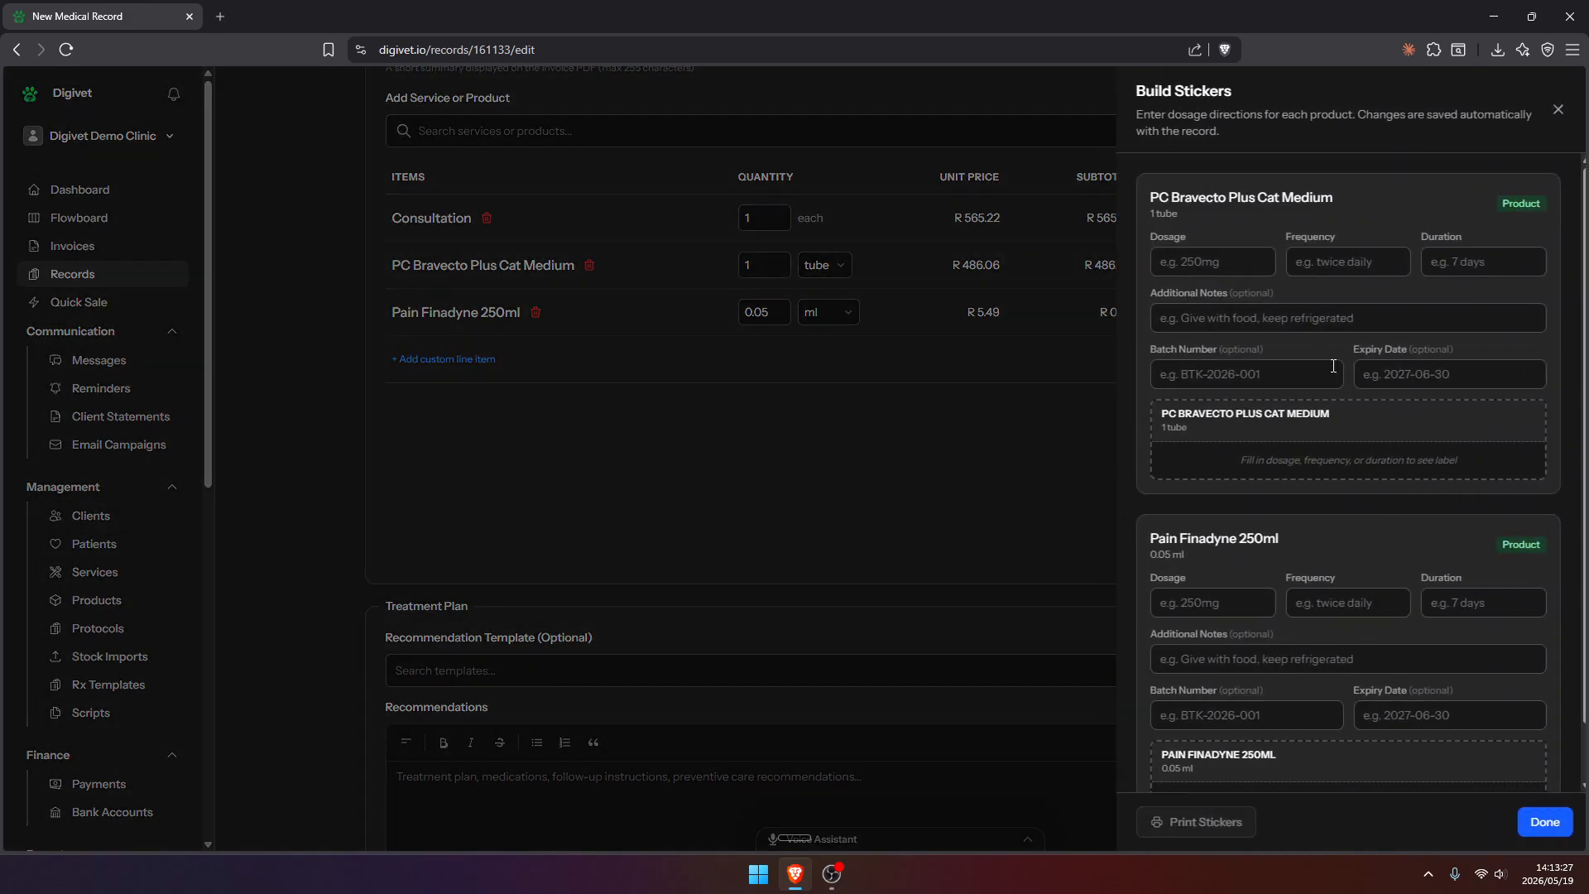
click(1203, 262)
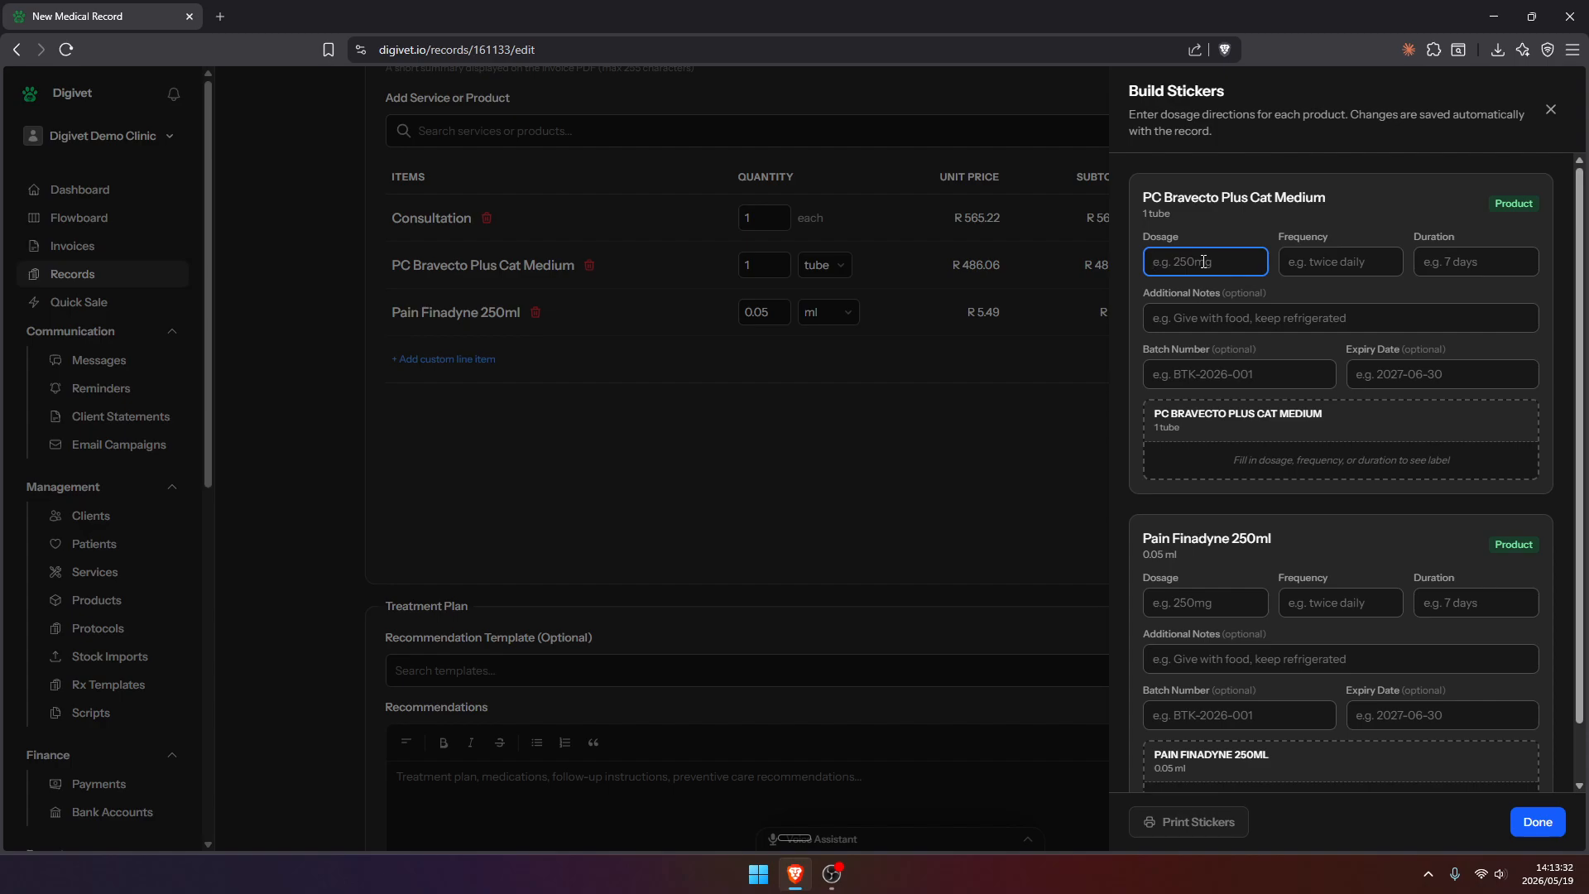
text(1 tablet)
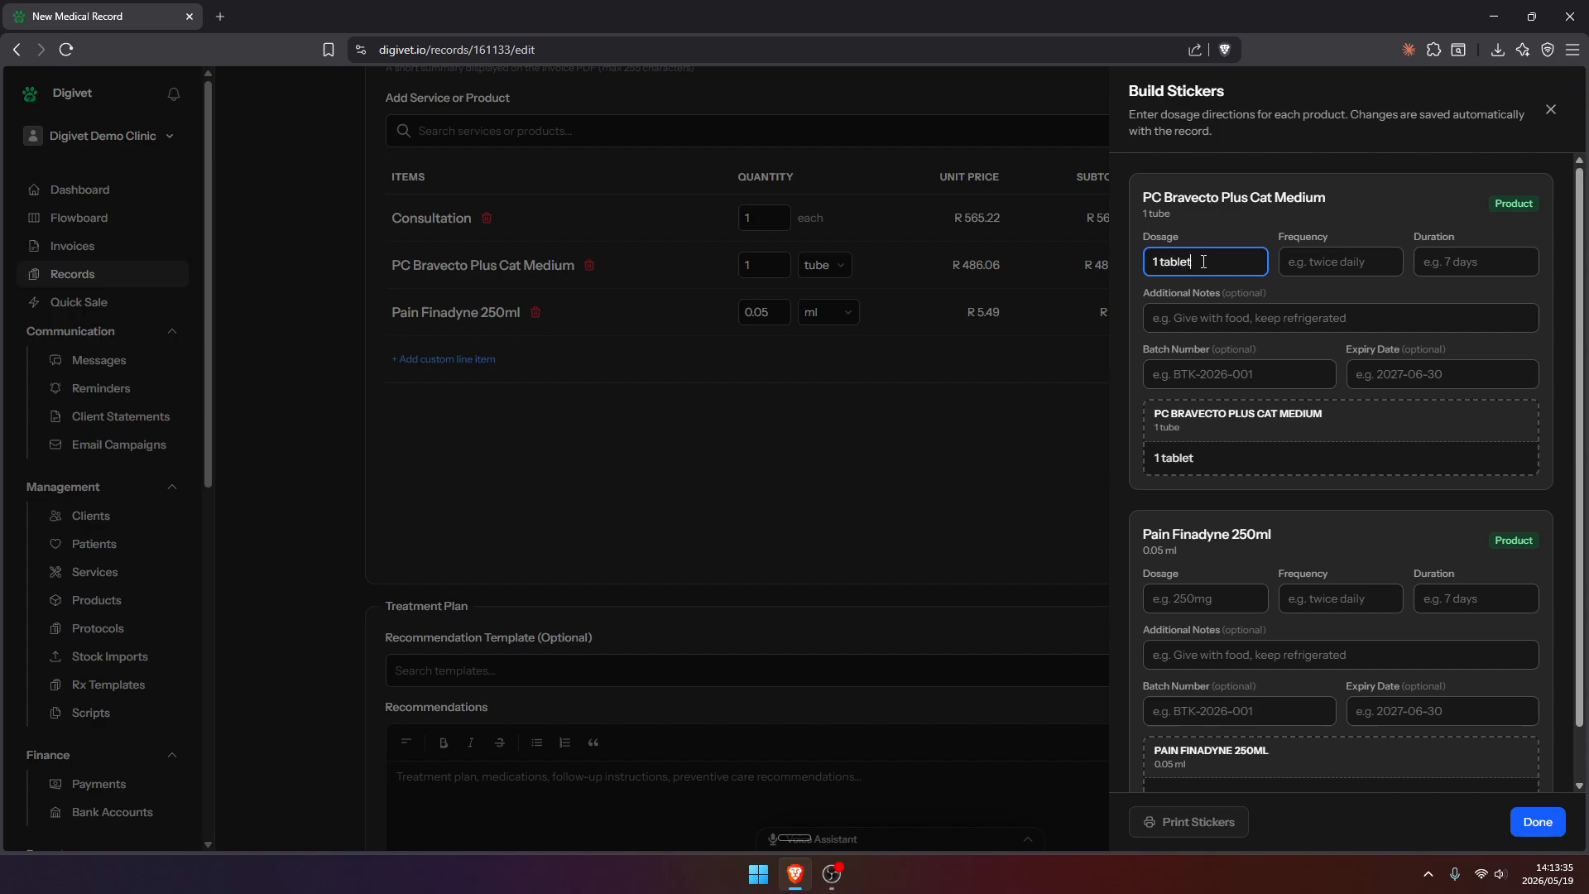
key(Tab)
text(o)
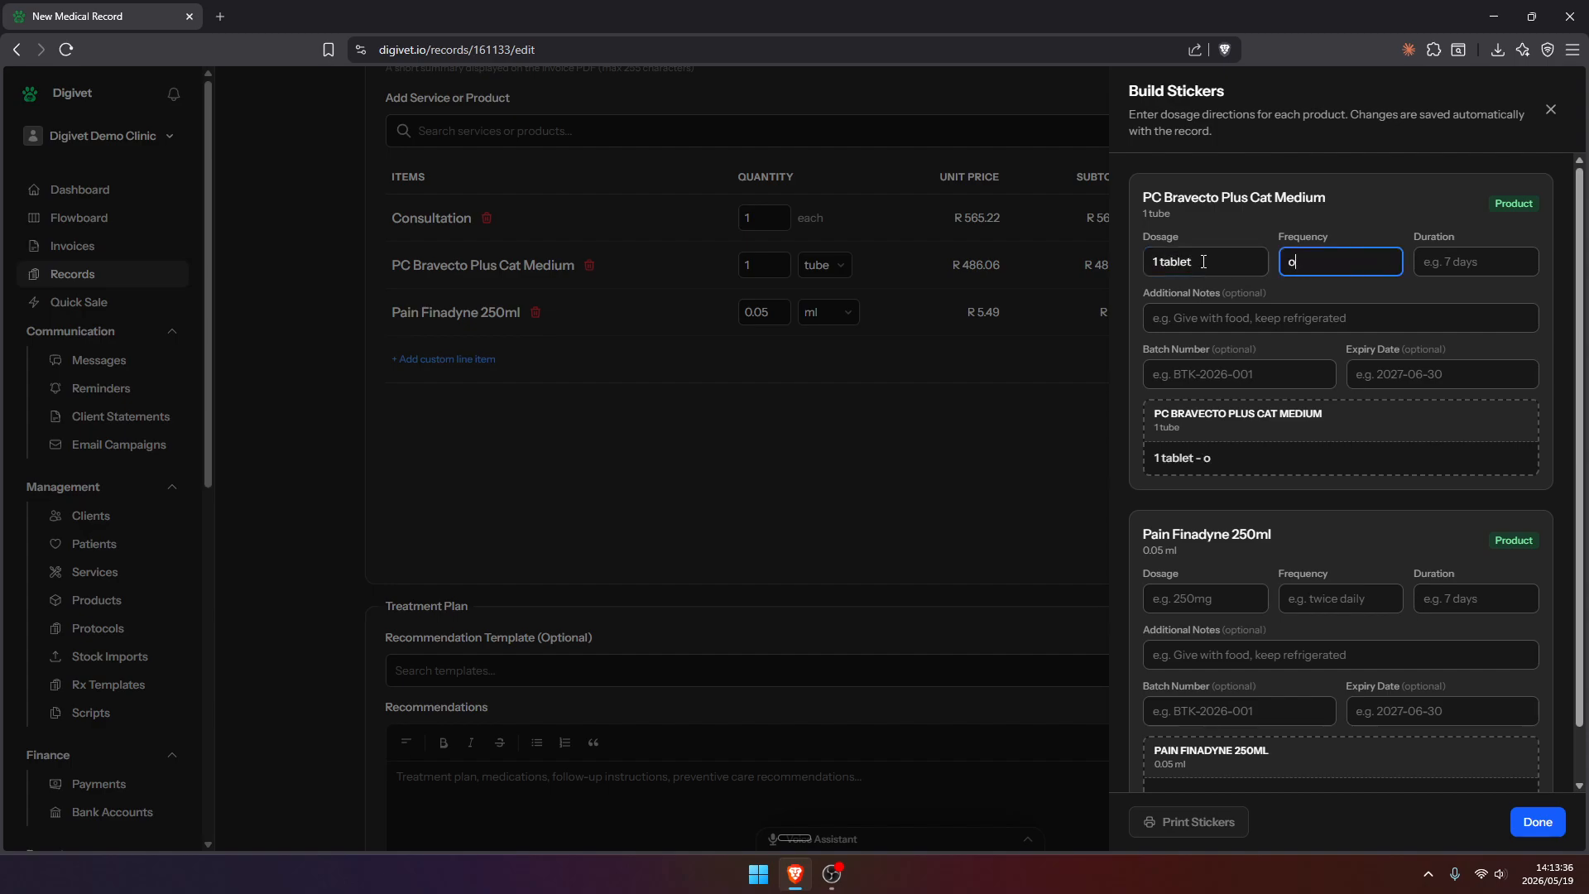
text(nce daily)
key(Tab)
text(5 da)
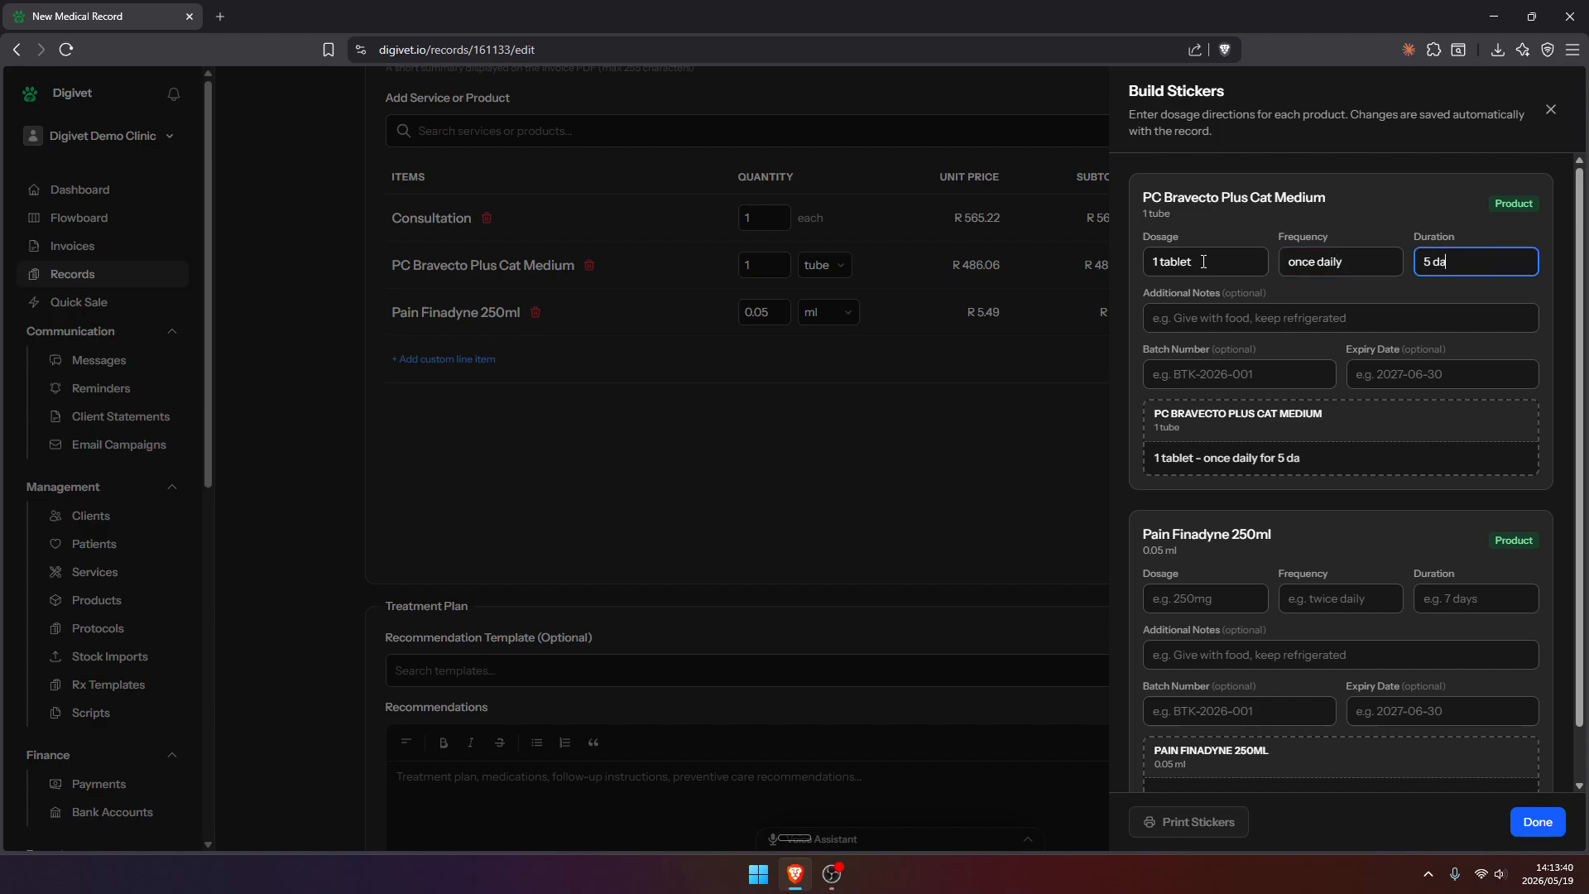
text(ys)
click(1279, 288)
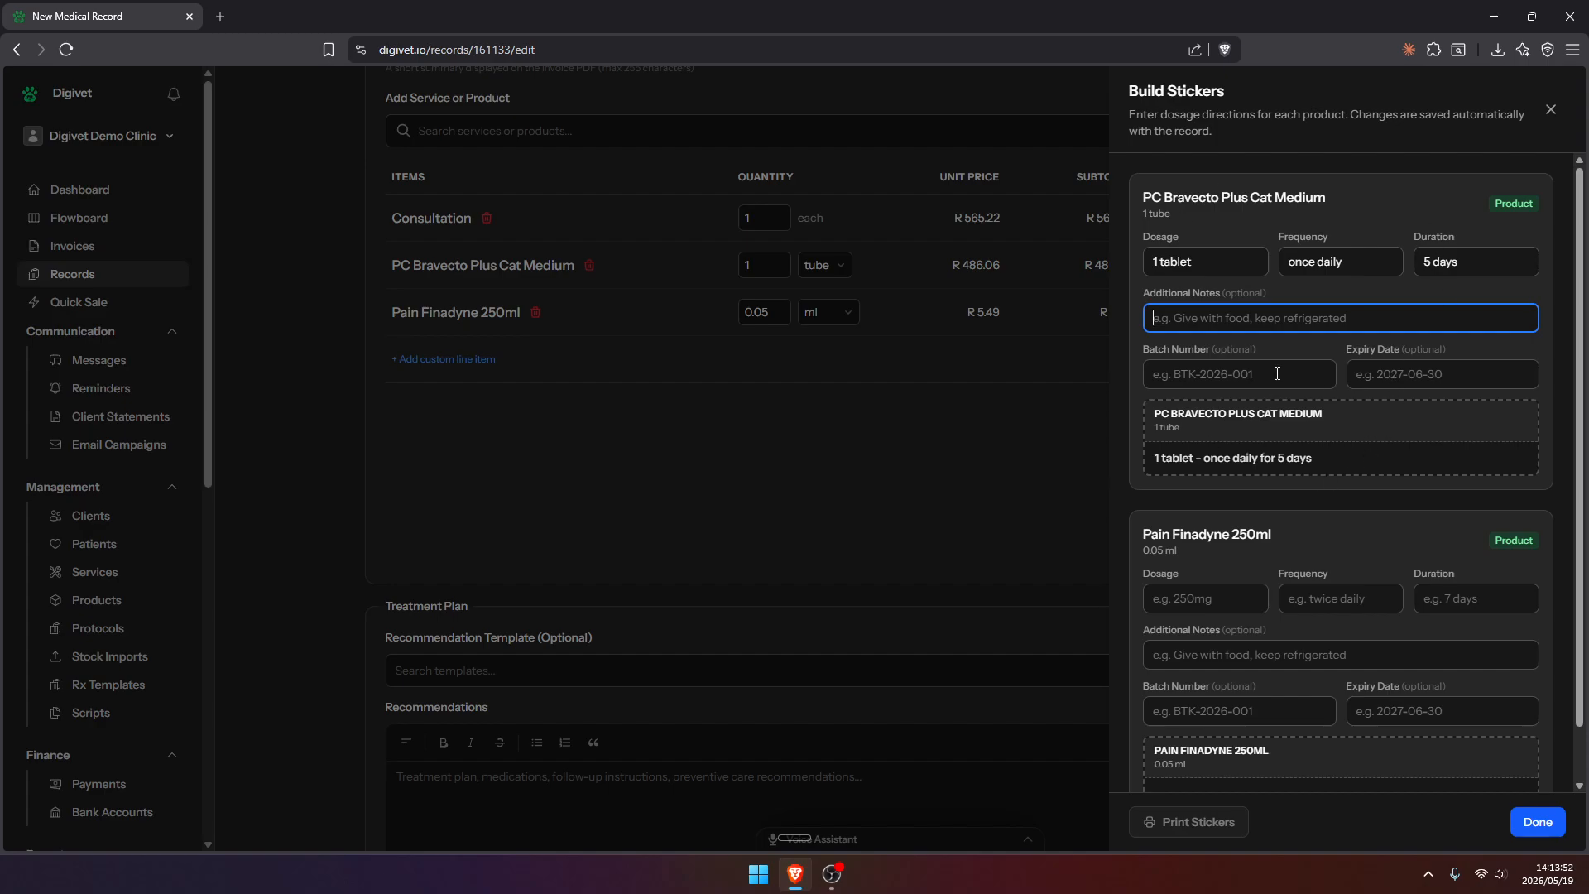
Finish building the stickers and apply the Post-Surgery Care recommendation template to the treatment plan
click(1537, 822)
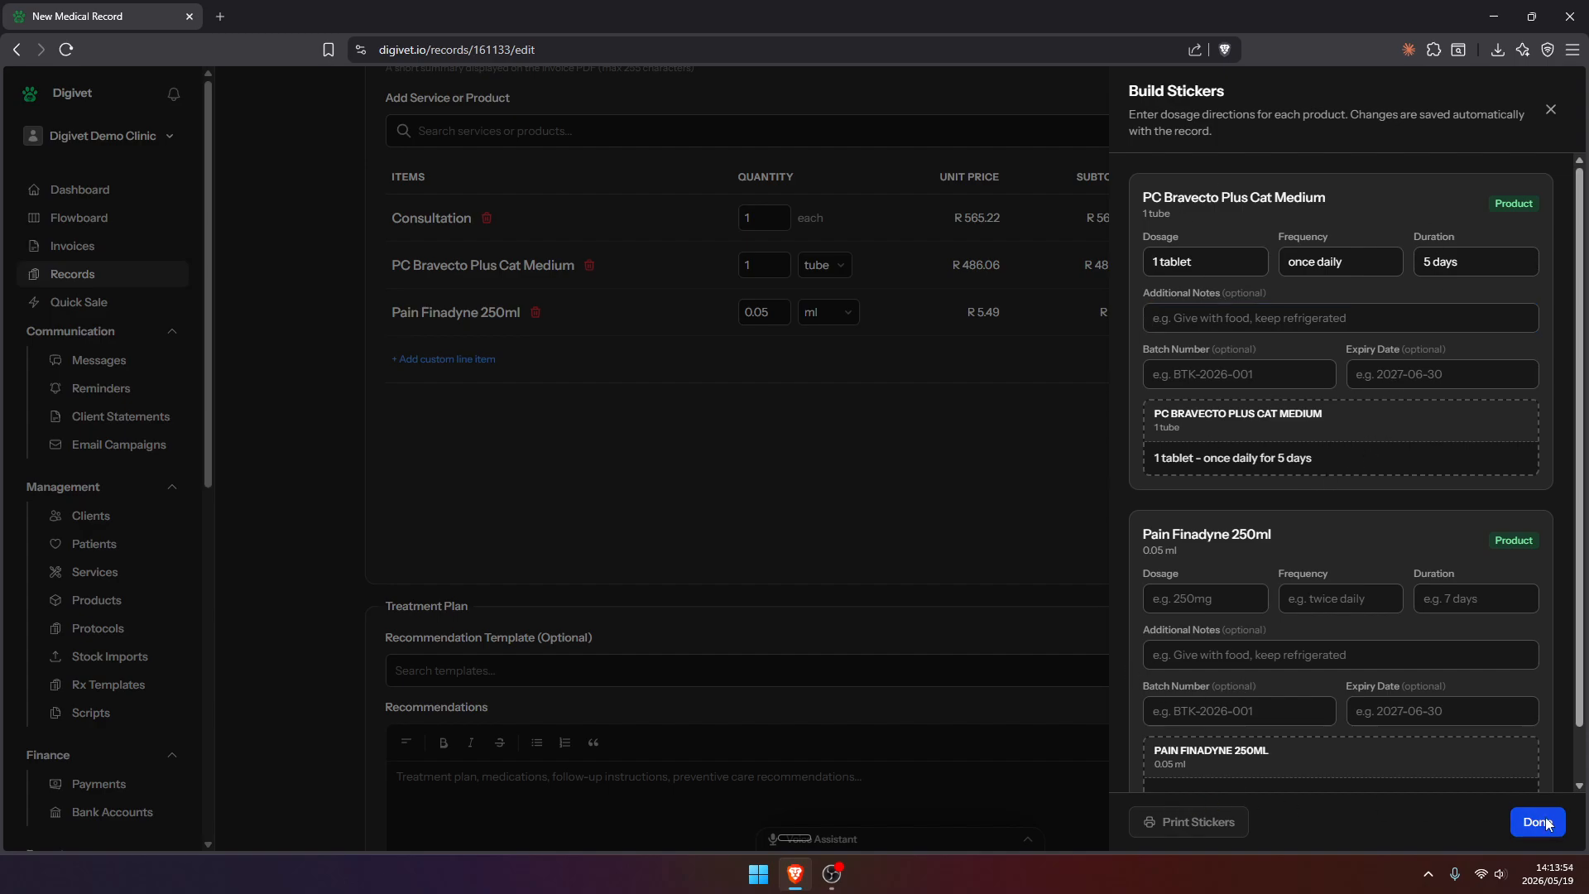
scroll(936, 444, down, 1)
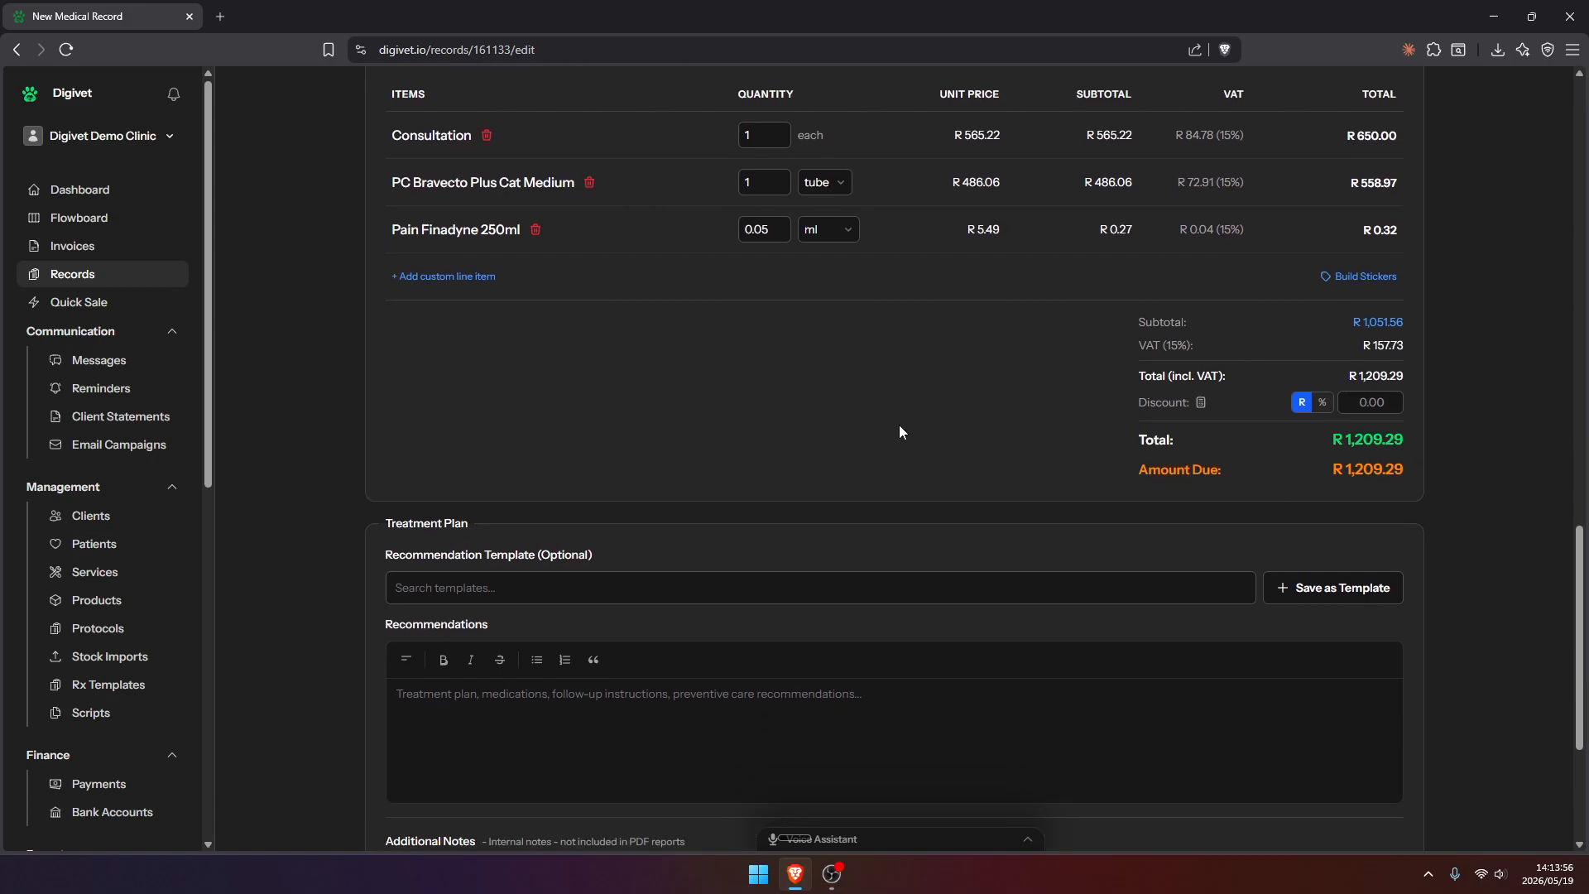
scroll(886, 424, down, 3)
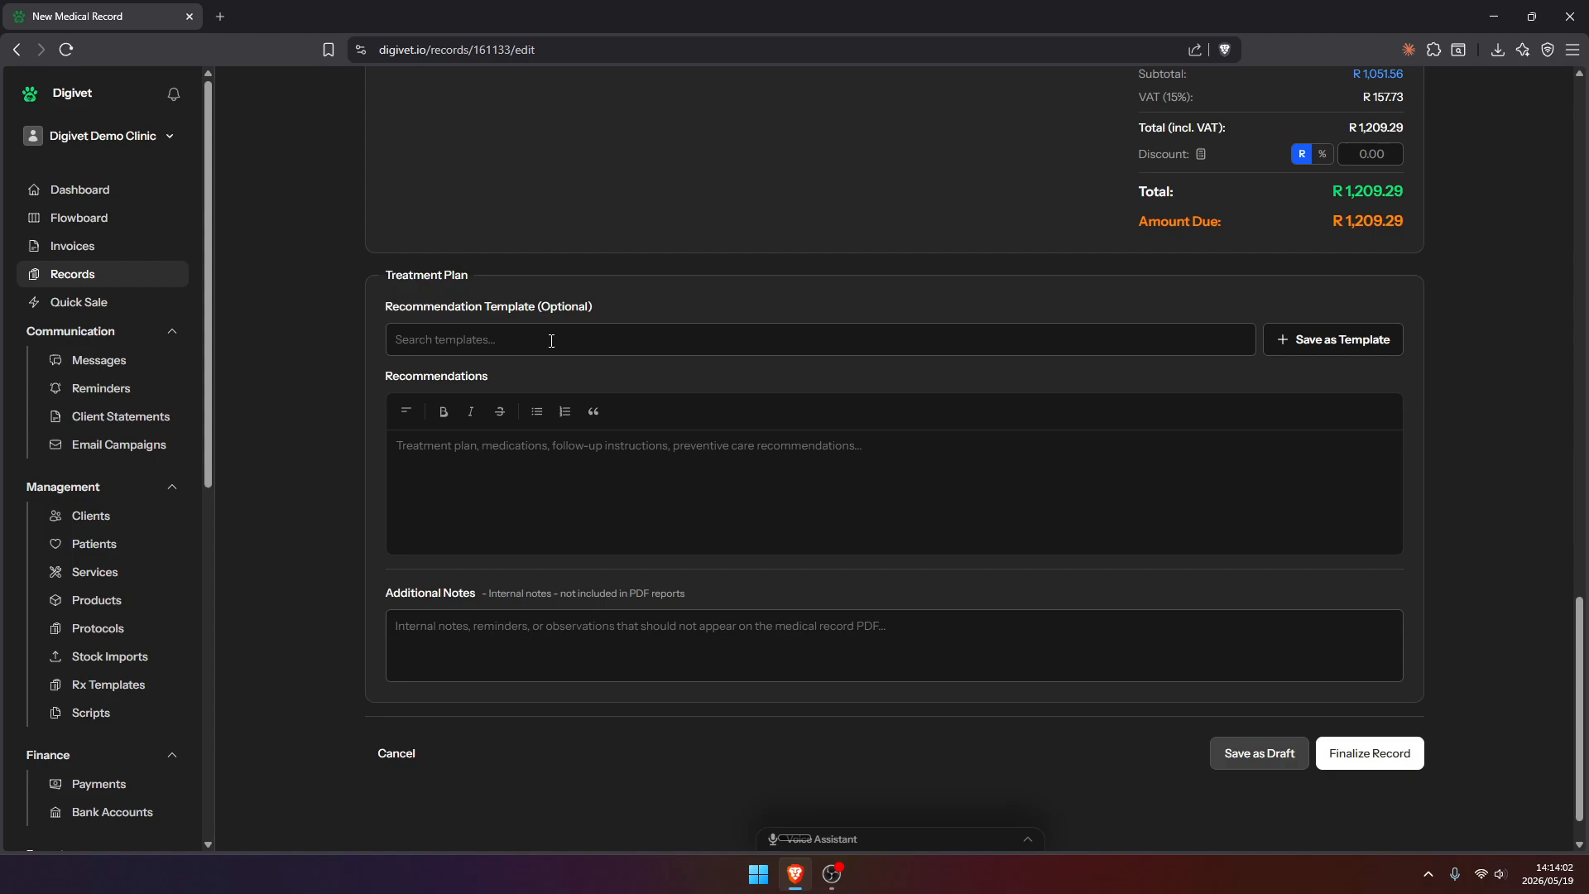
click(551, 341)
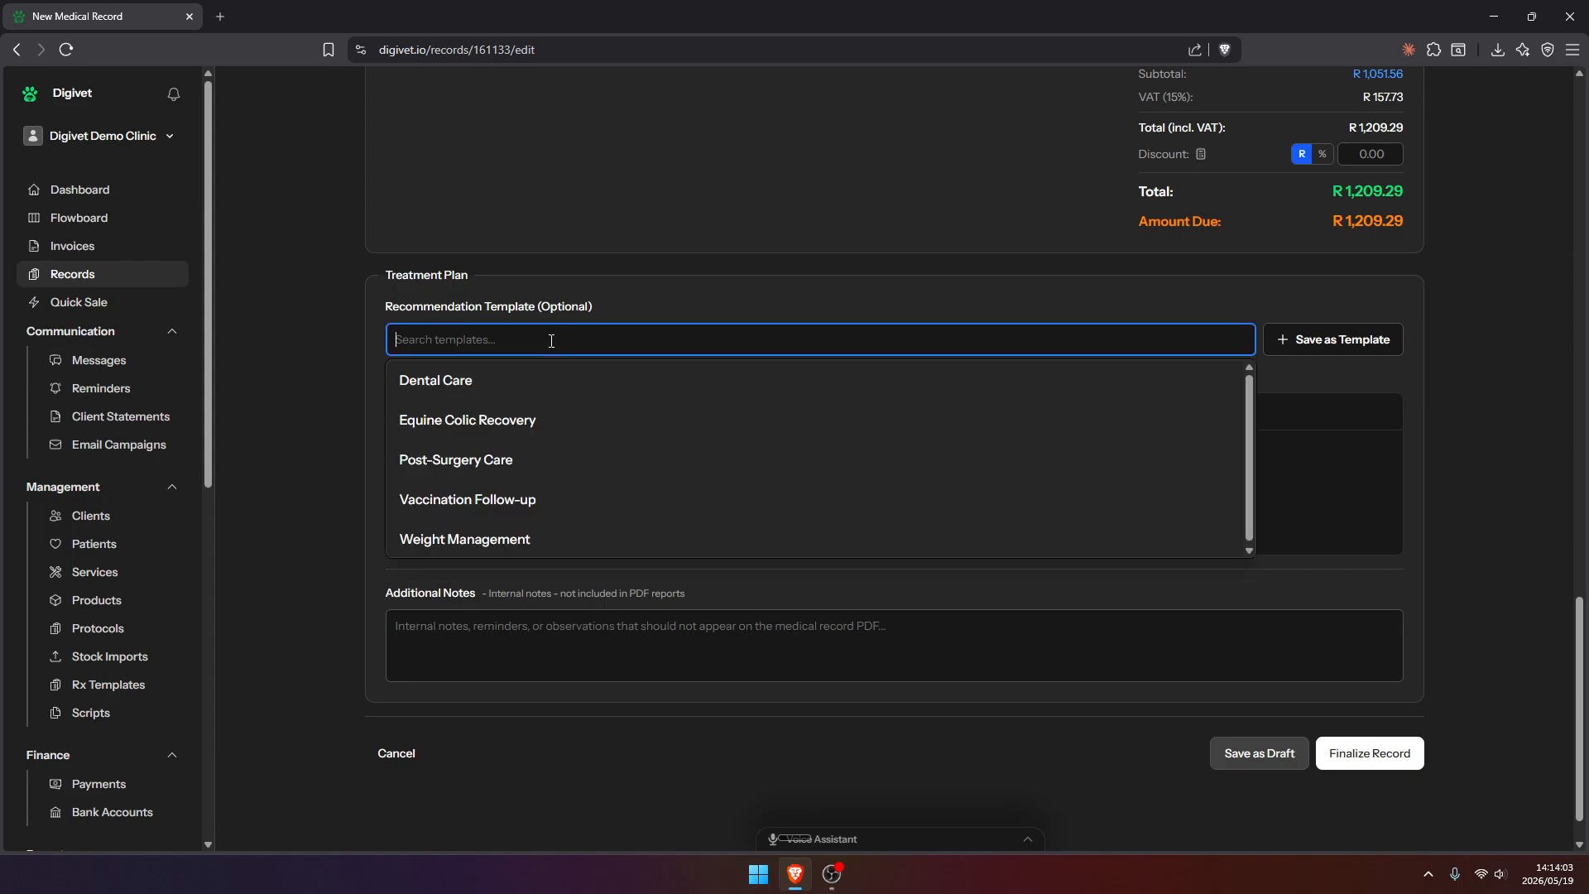
click(612, 462)
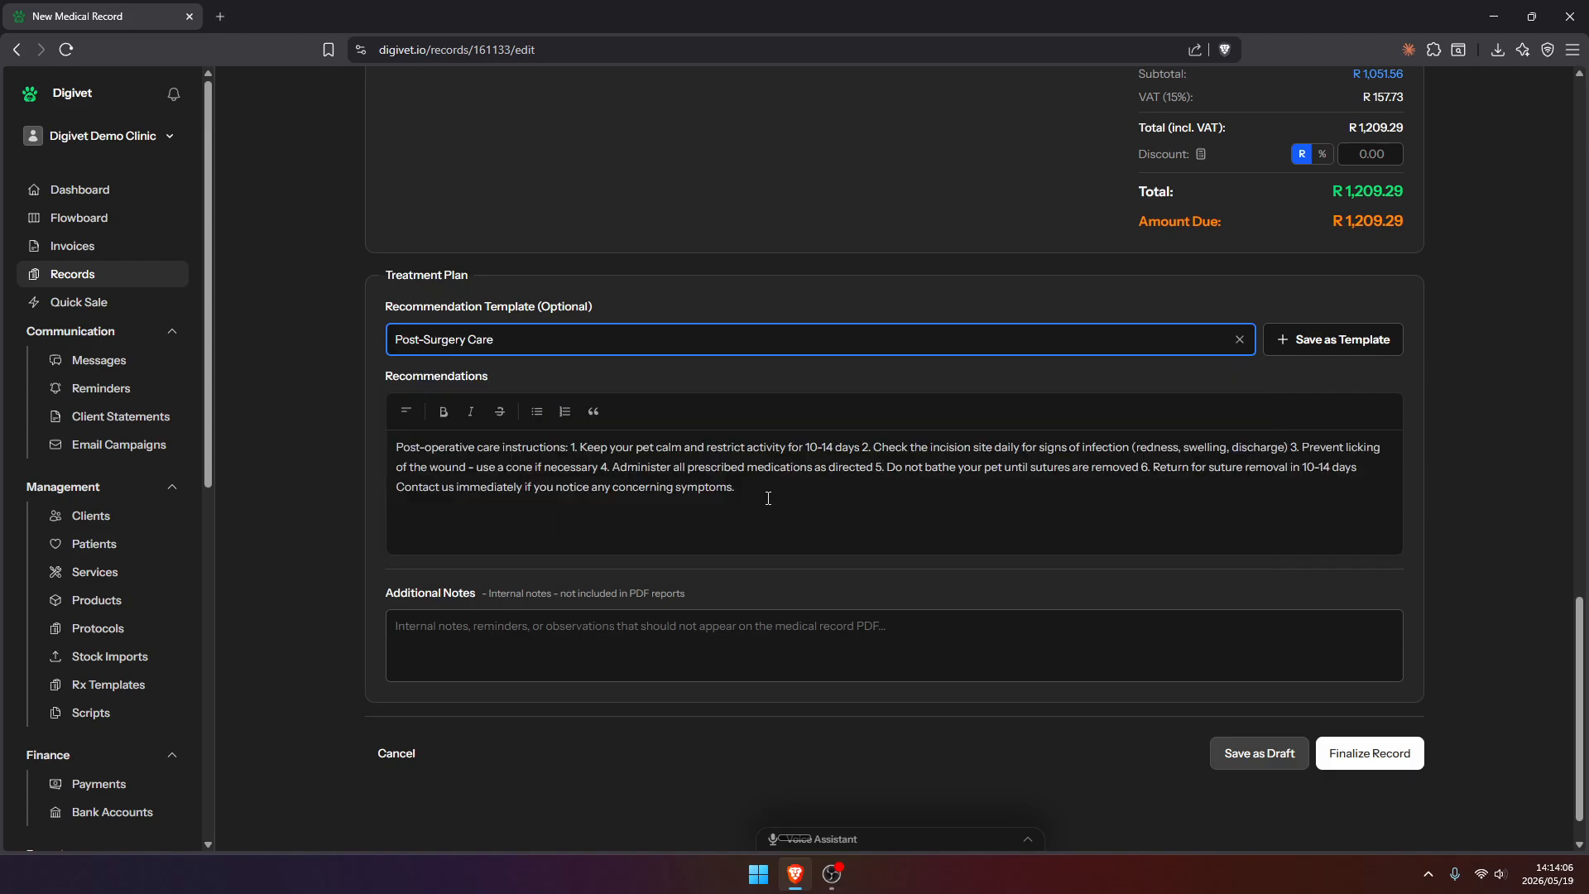
View the clinic's Rx Templates list in a separate browser tab and return to the record
middle_click(100, 695)
click(316, 11)
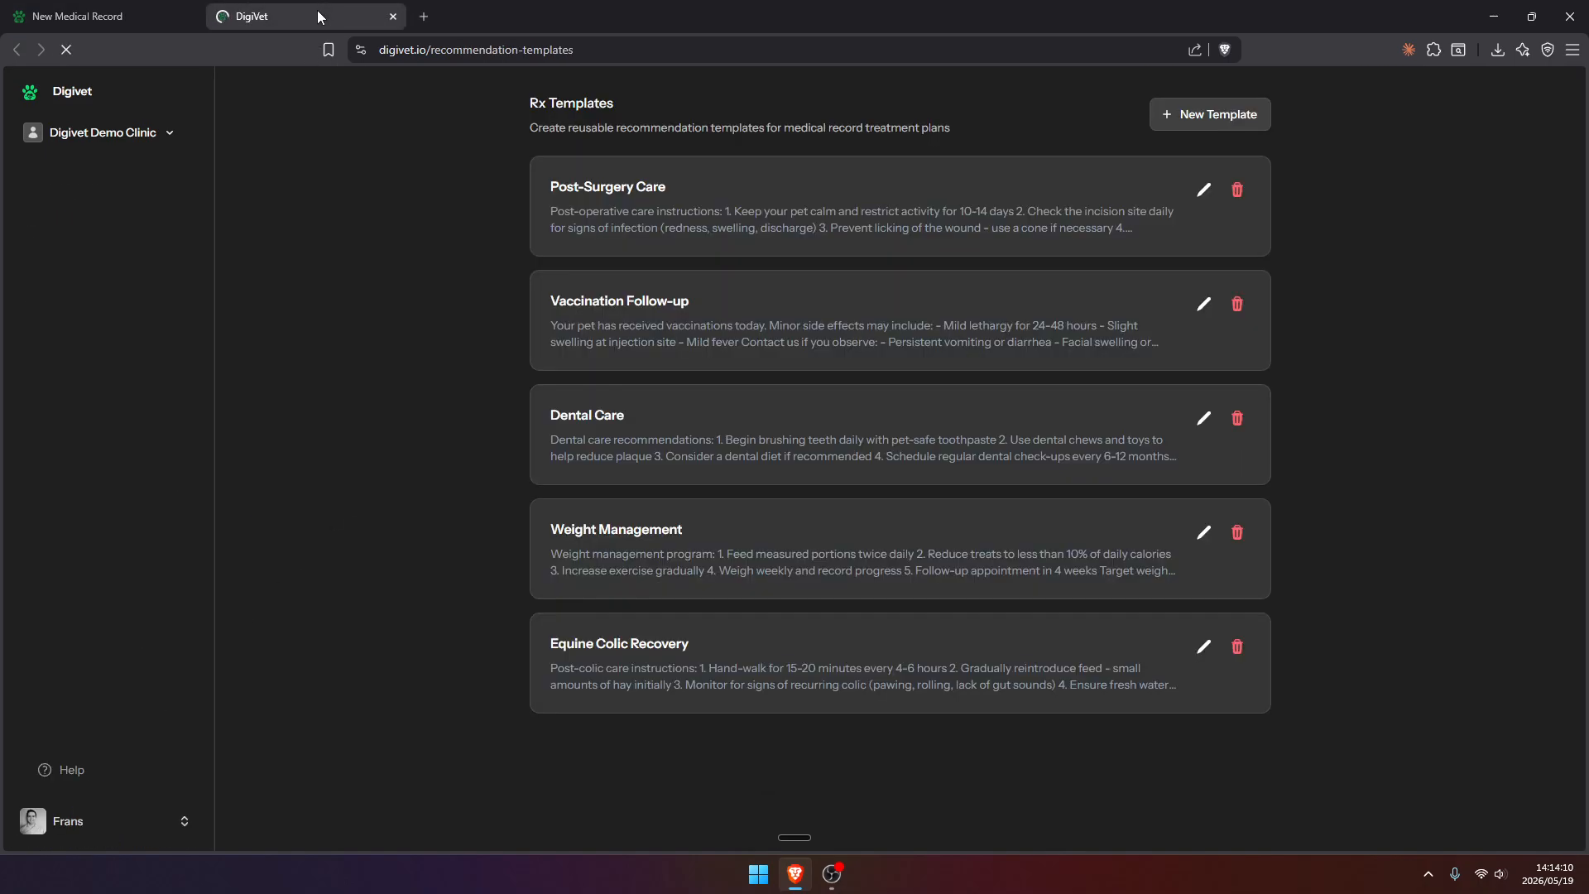
middle_click(303, 12)
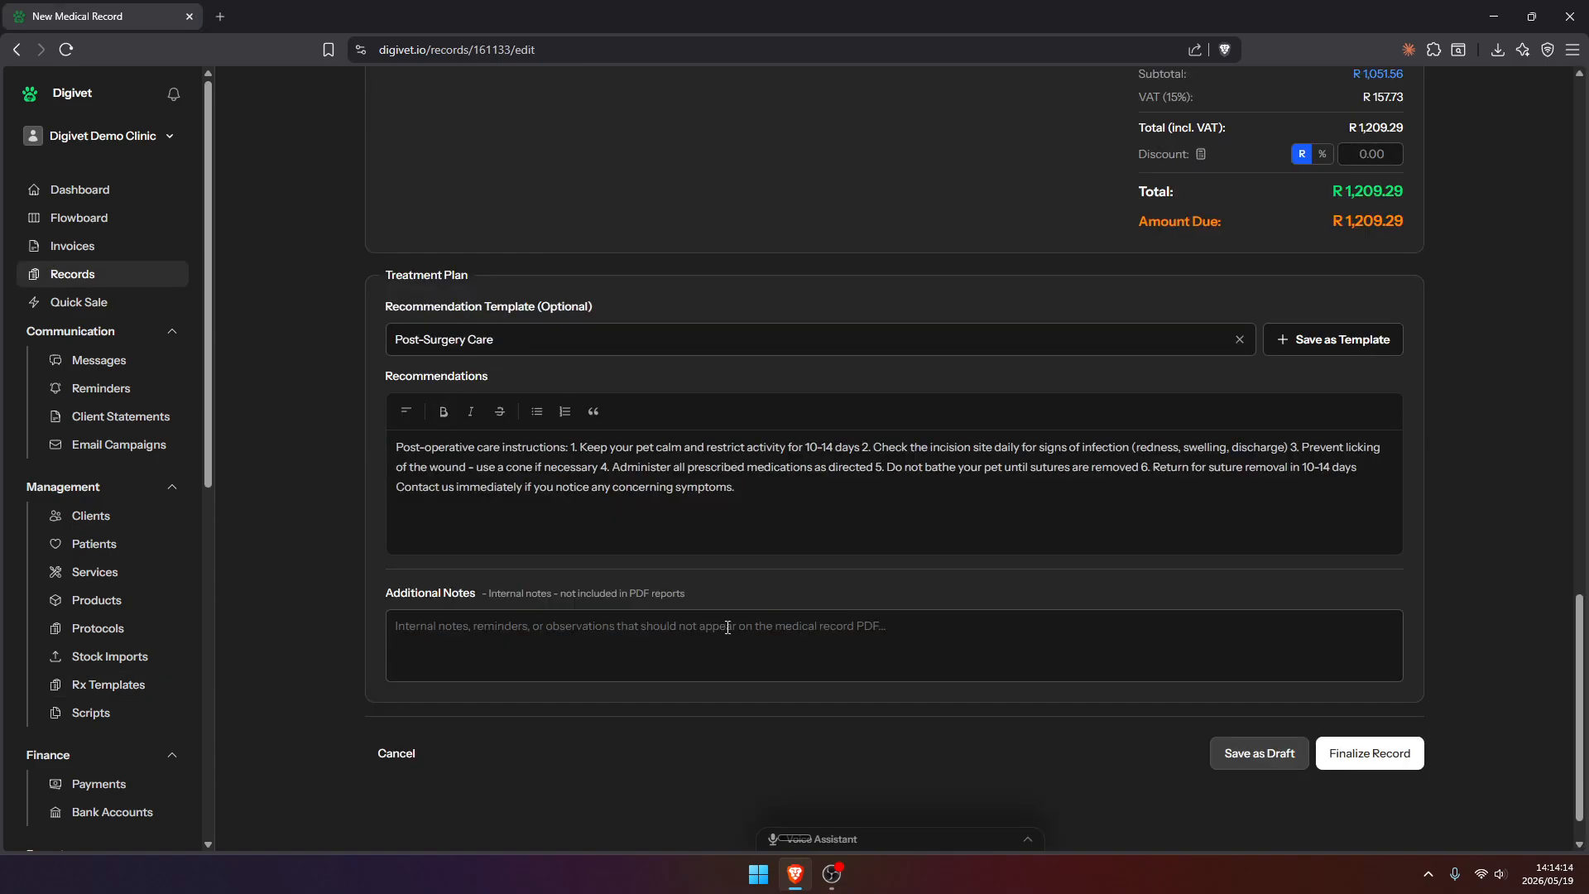
Enter the internal additional note "He's a nice boy" in the record
click(726, 657)
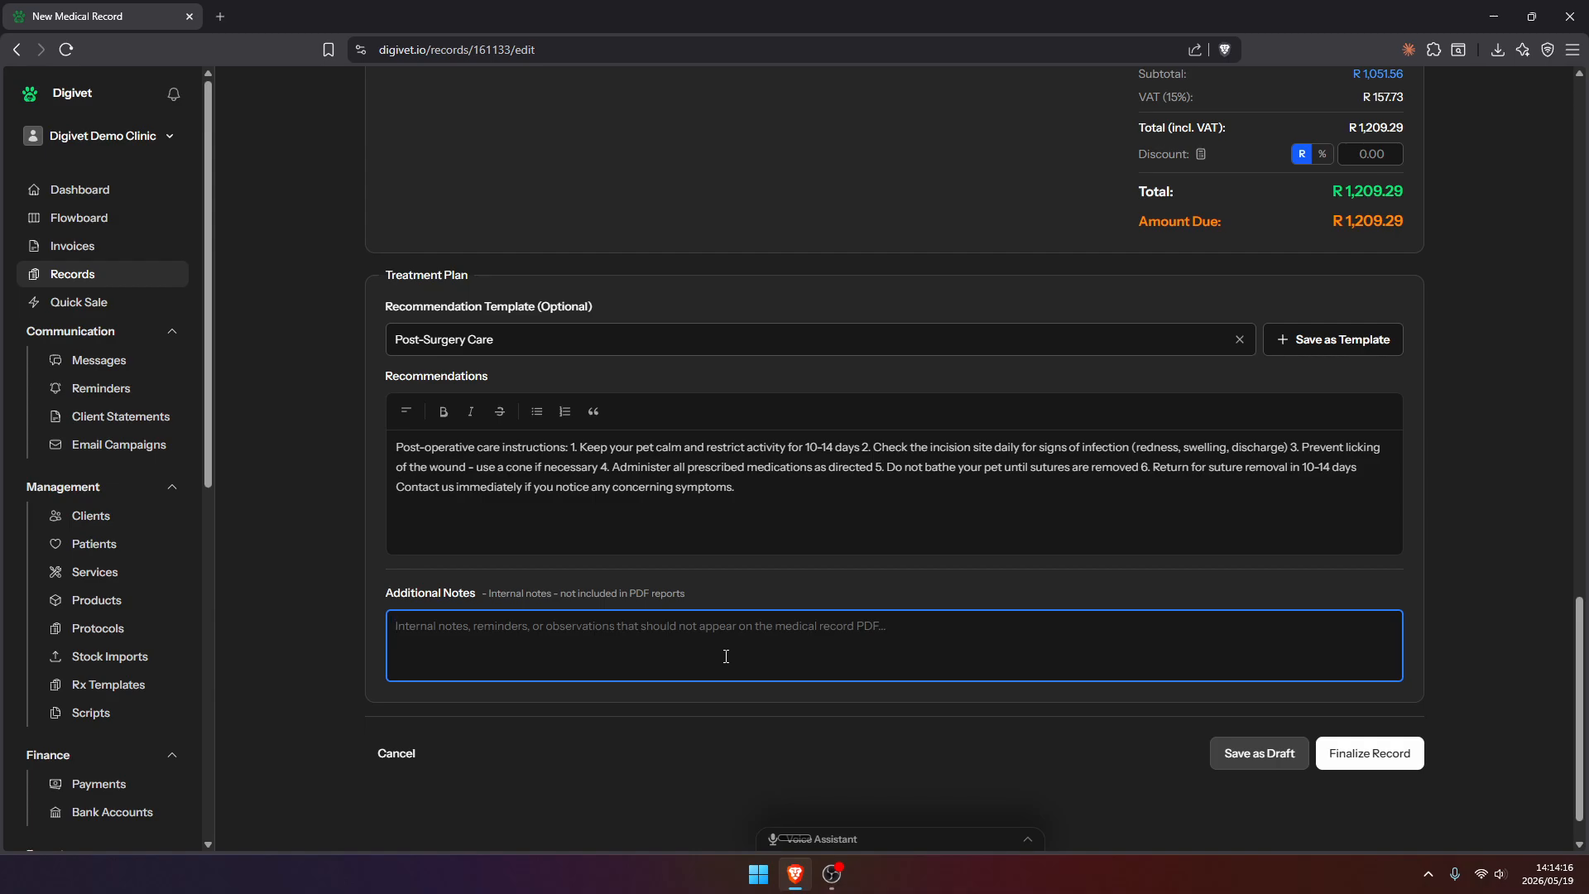
text(H)
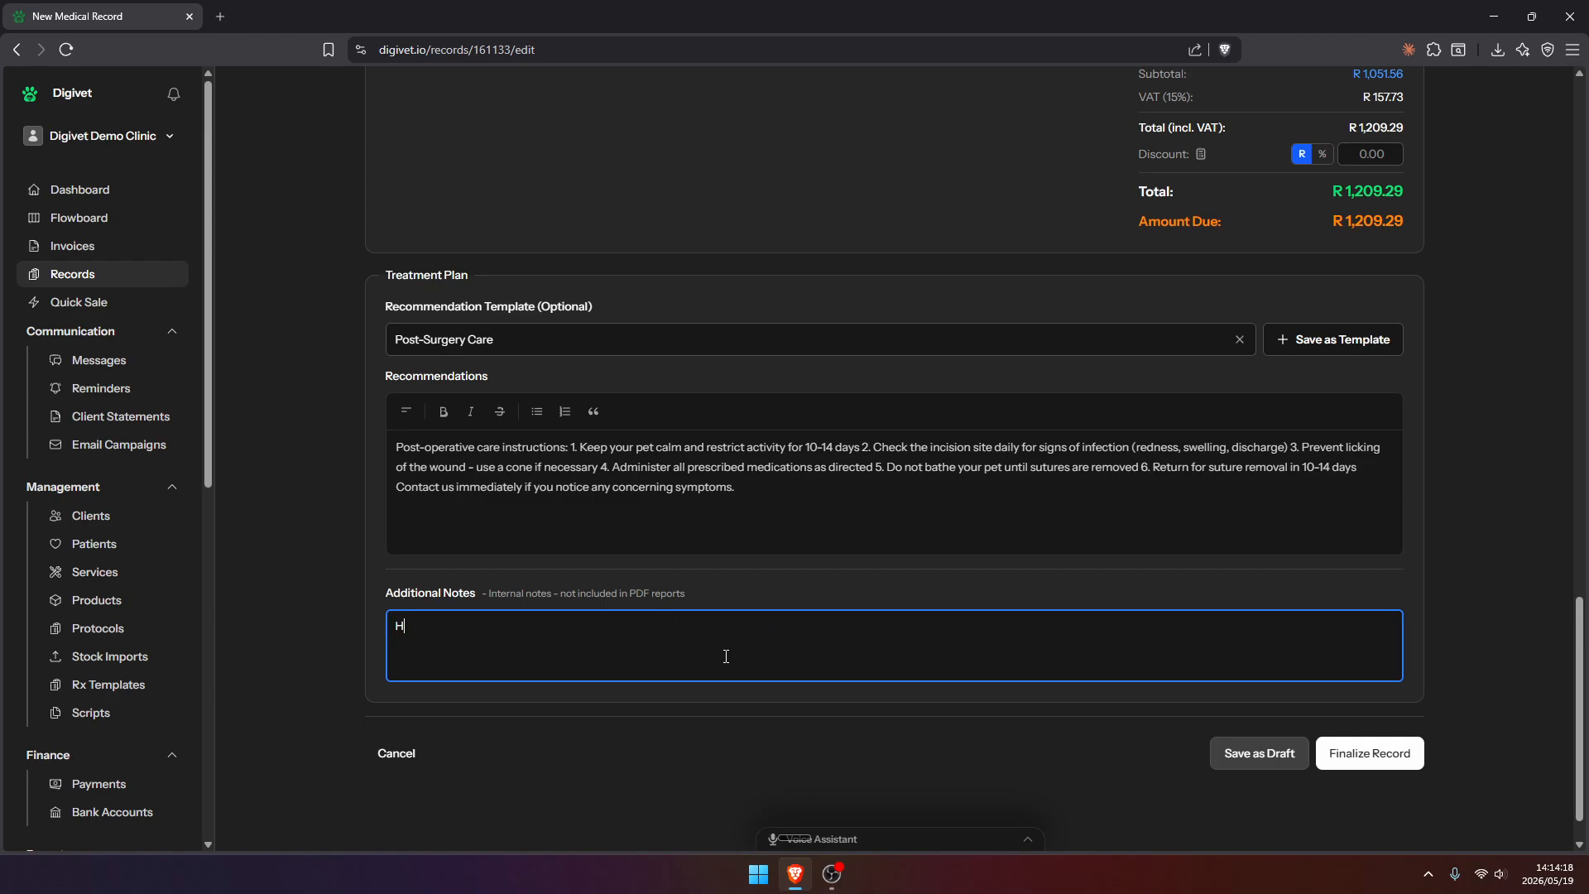
text(e's a nice boy)
Look over the completed medical record and finalize it
scroll(812, 504, up, 9)
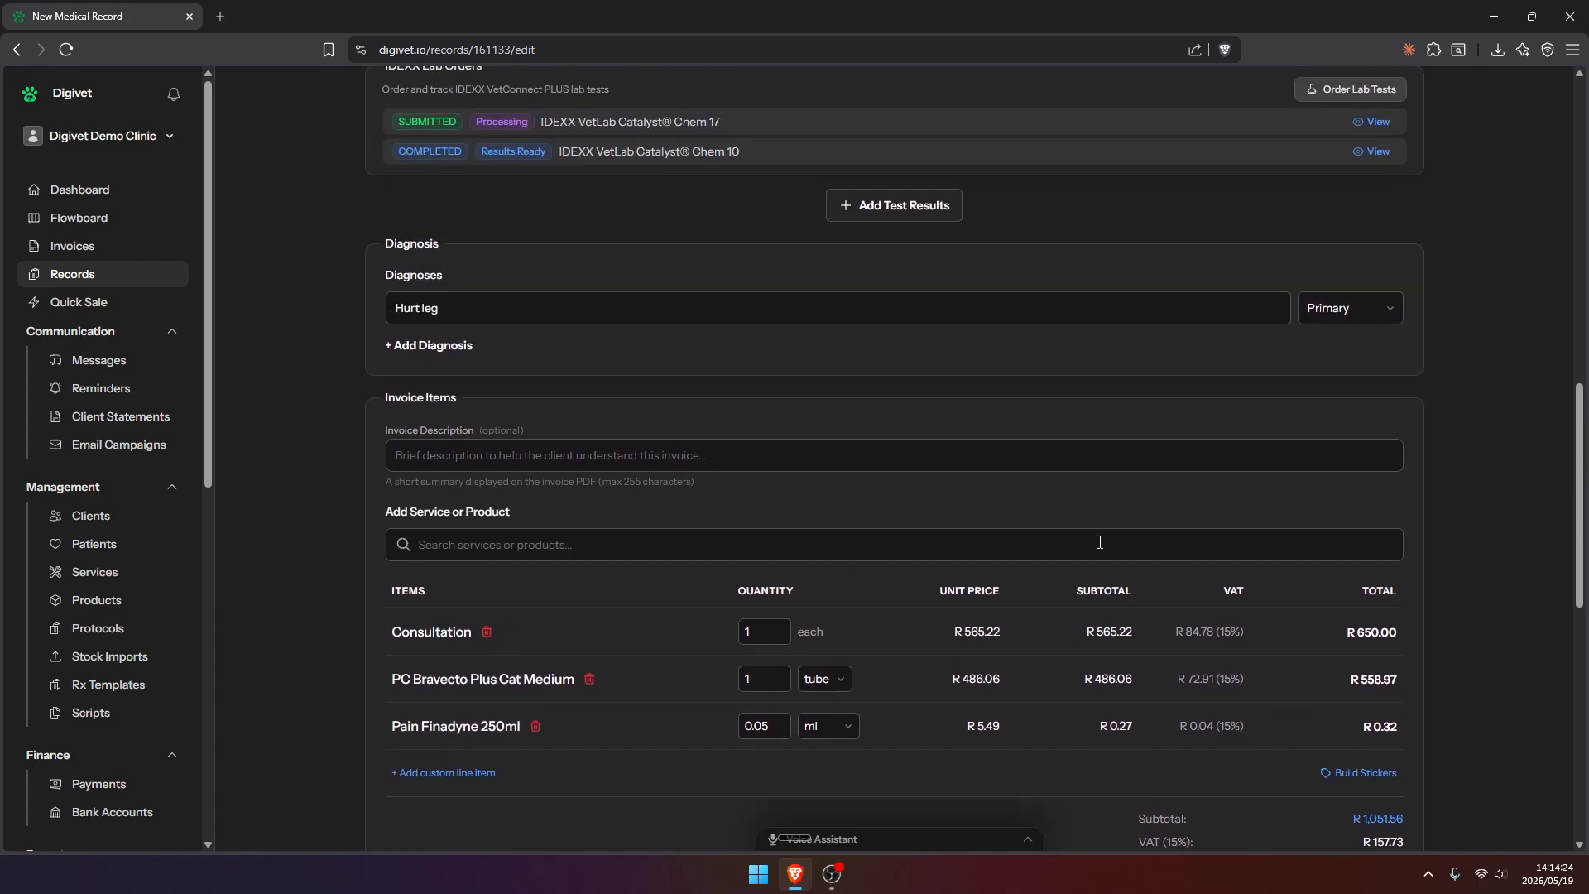
scroll(1566, 382, up, 12)
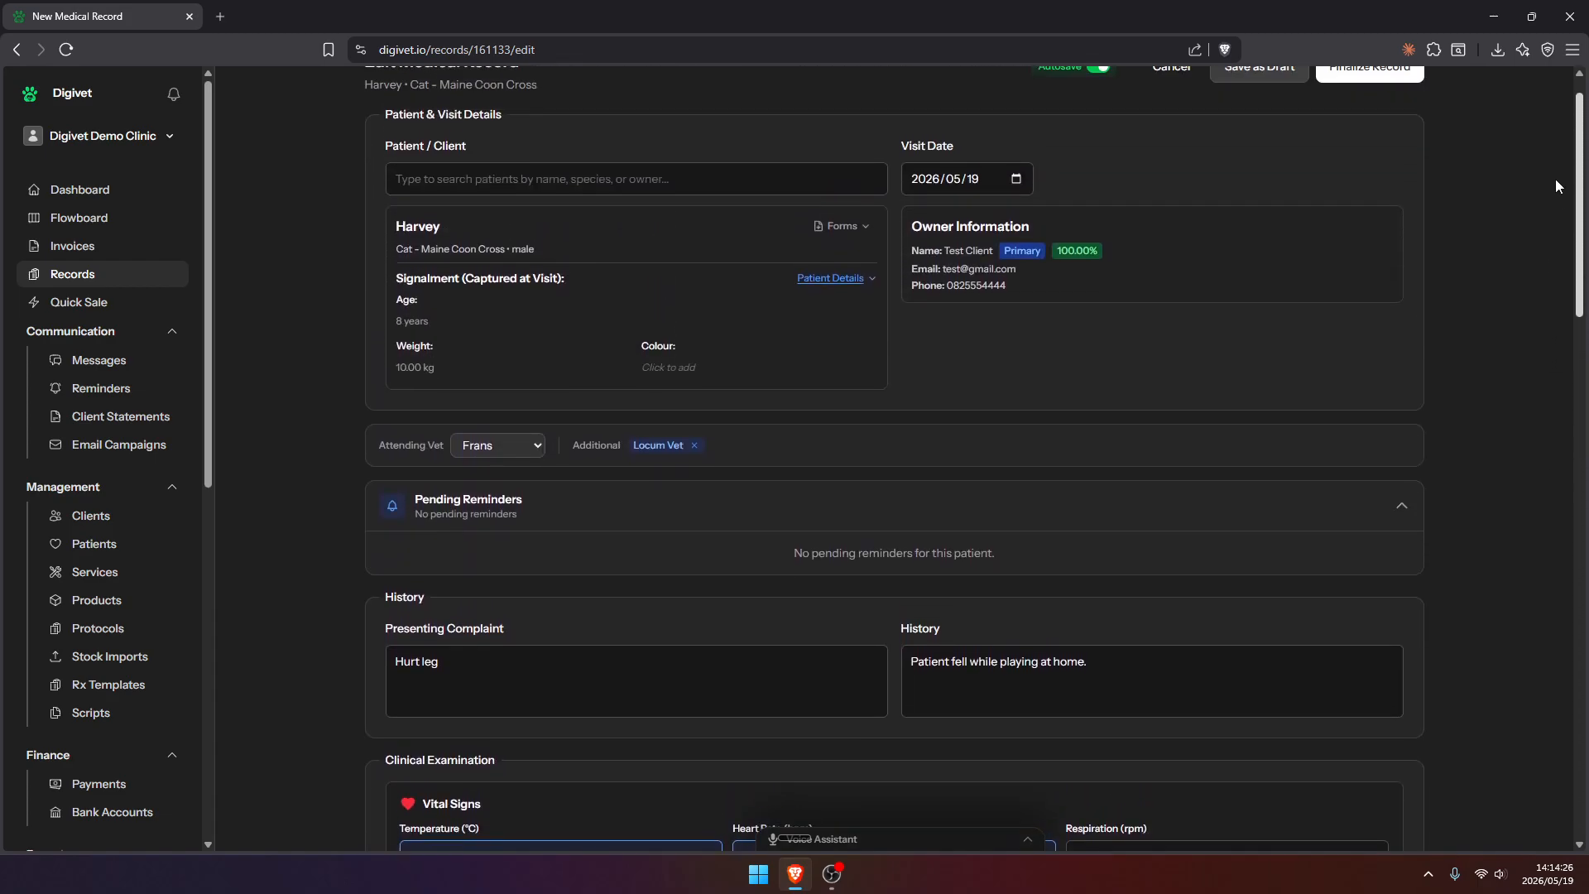
scroll(1558, 179, down, 12)
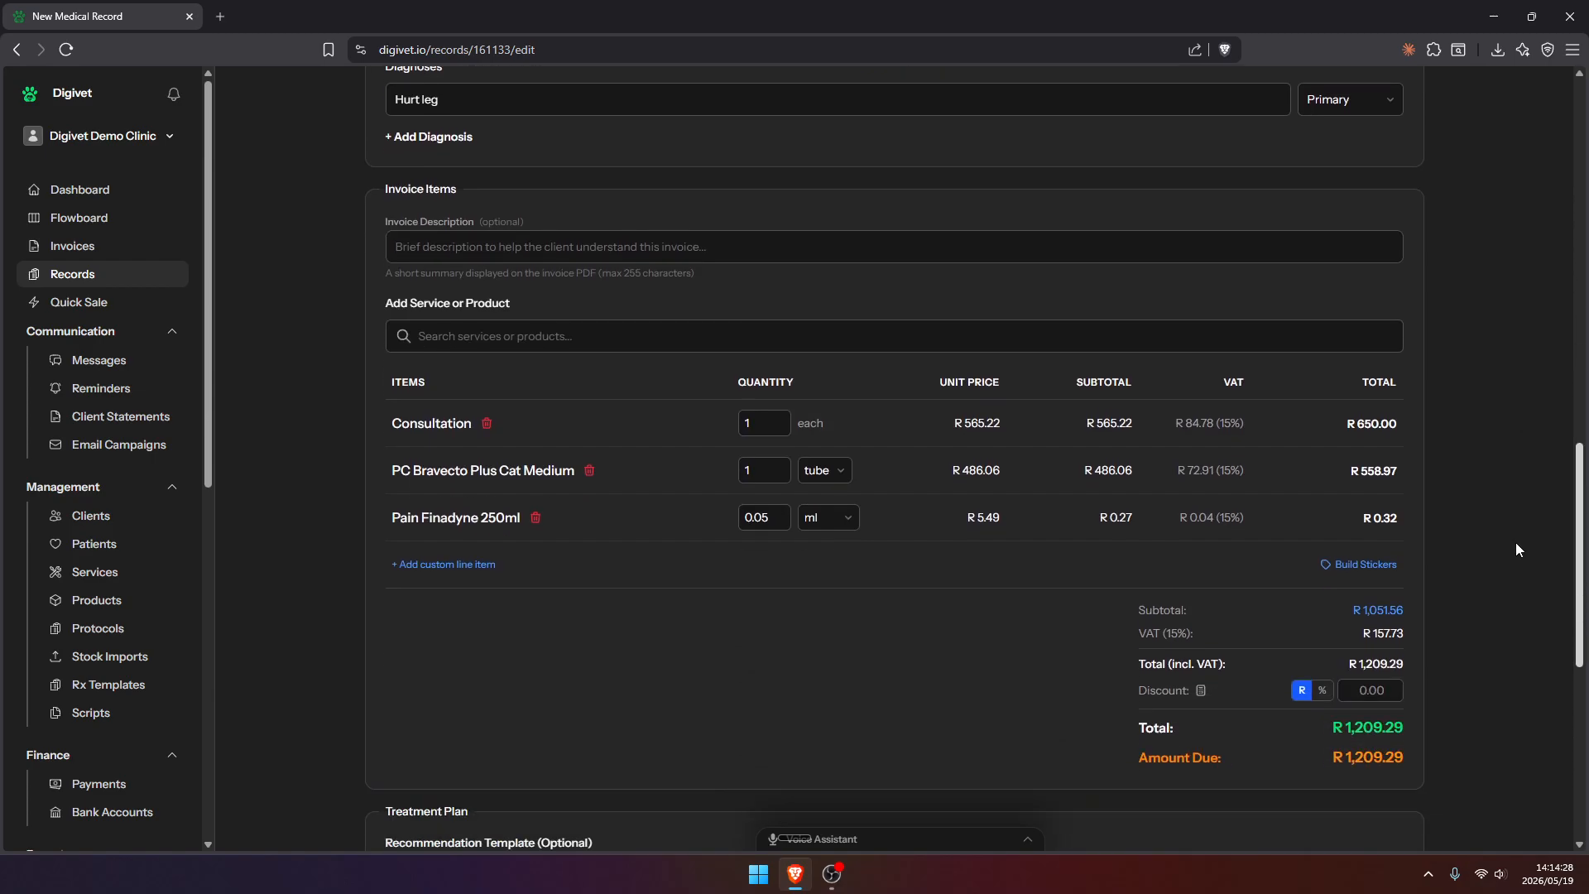
scroll(1516, 579, down, 7)
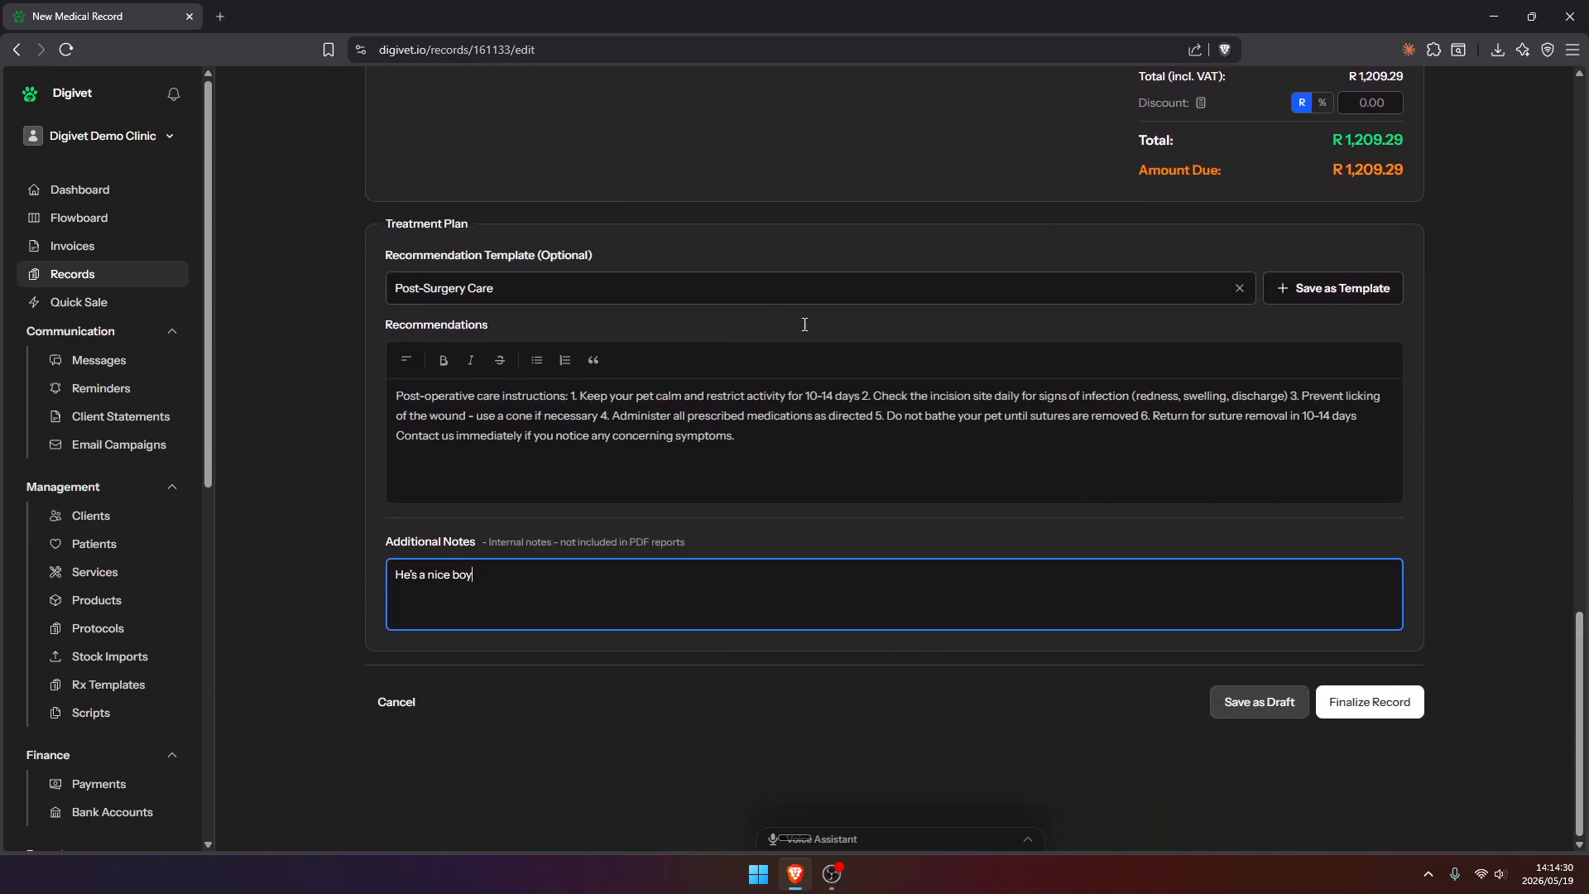
scroll(770, 543, up, 4)
click(960, 839)
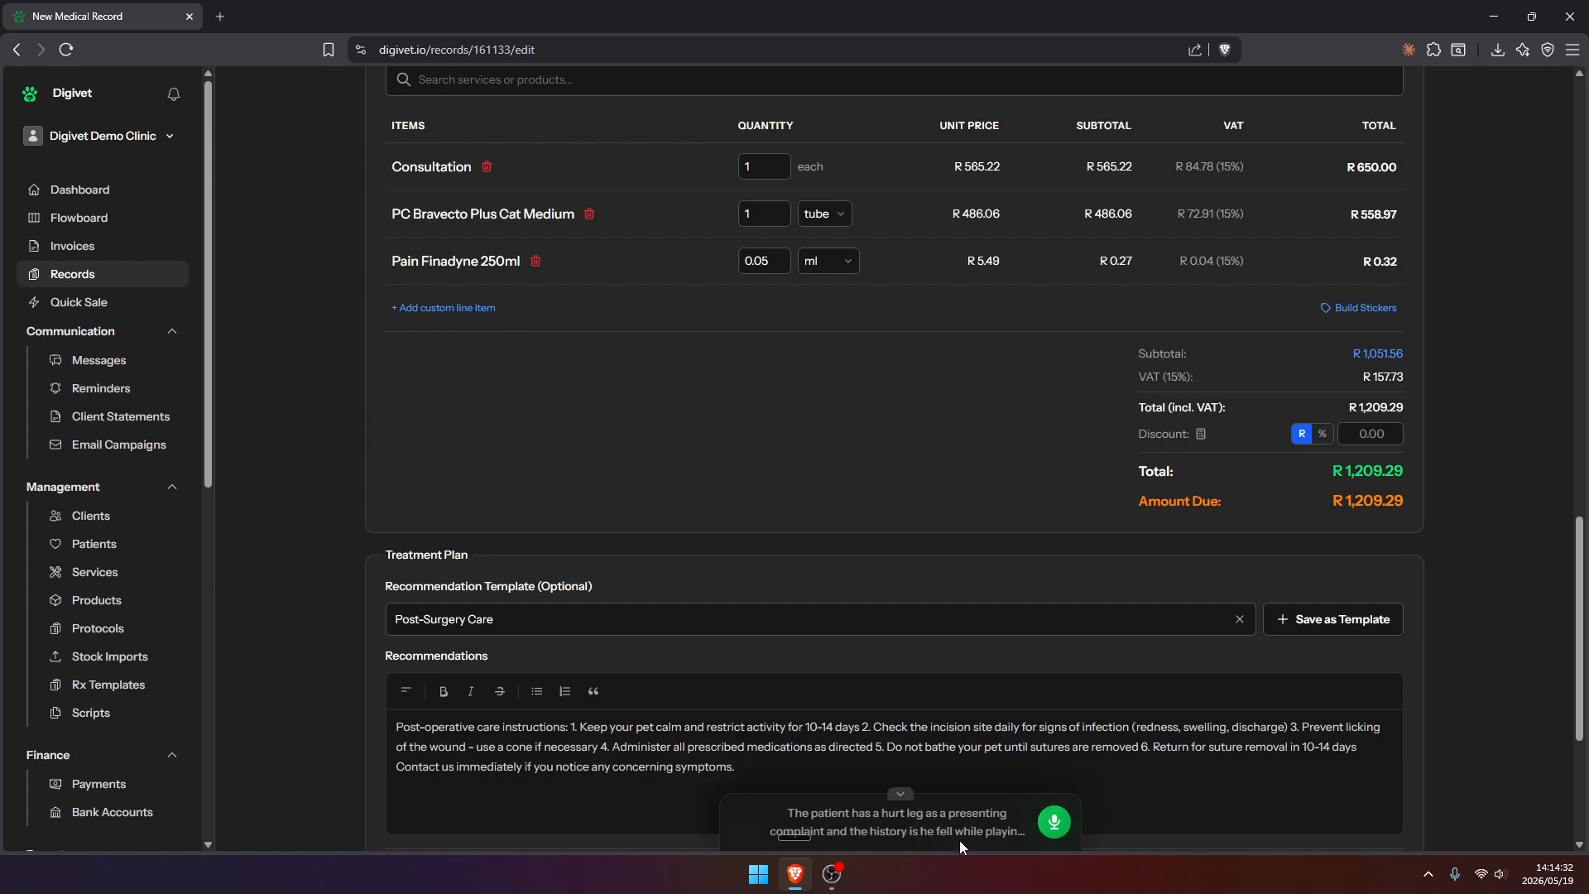
click(904, 796)
scroll(885, 664, down, 4)
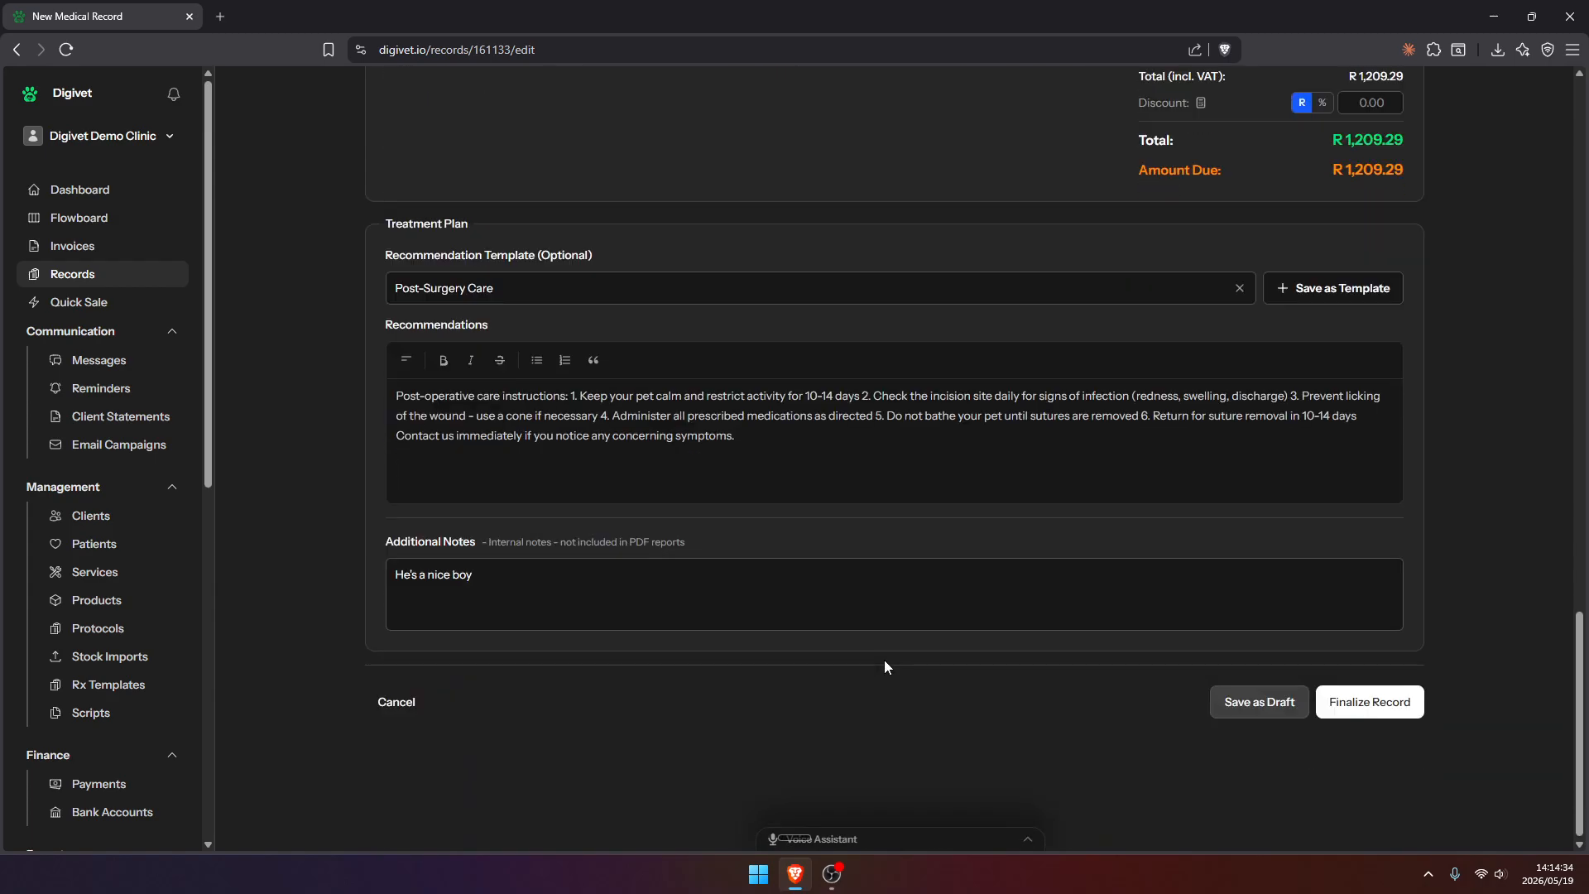
click(1376, 712)
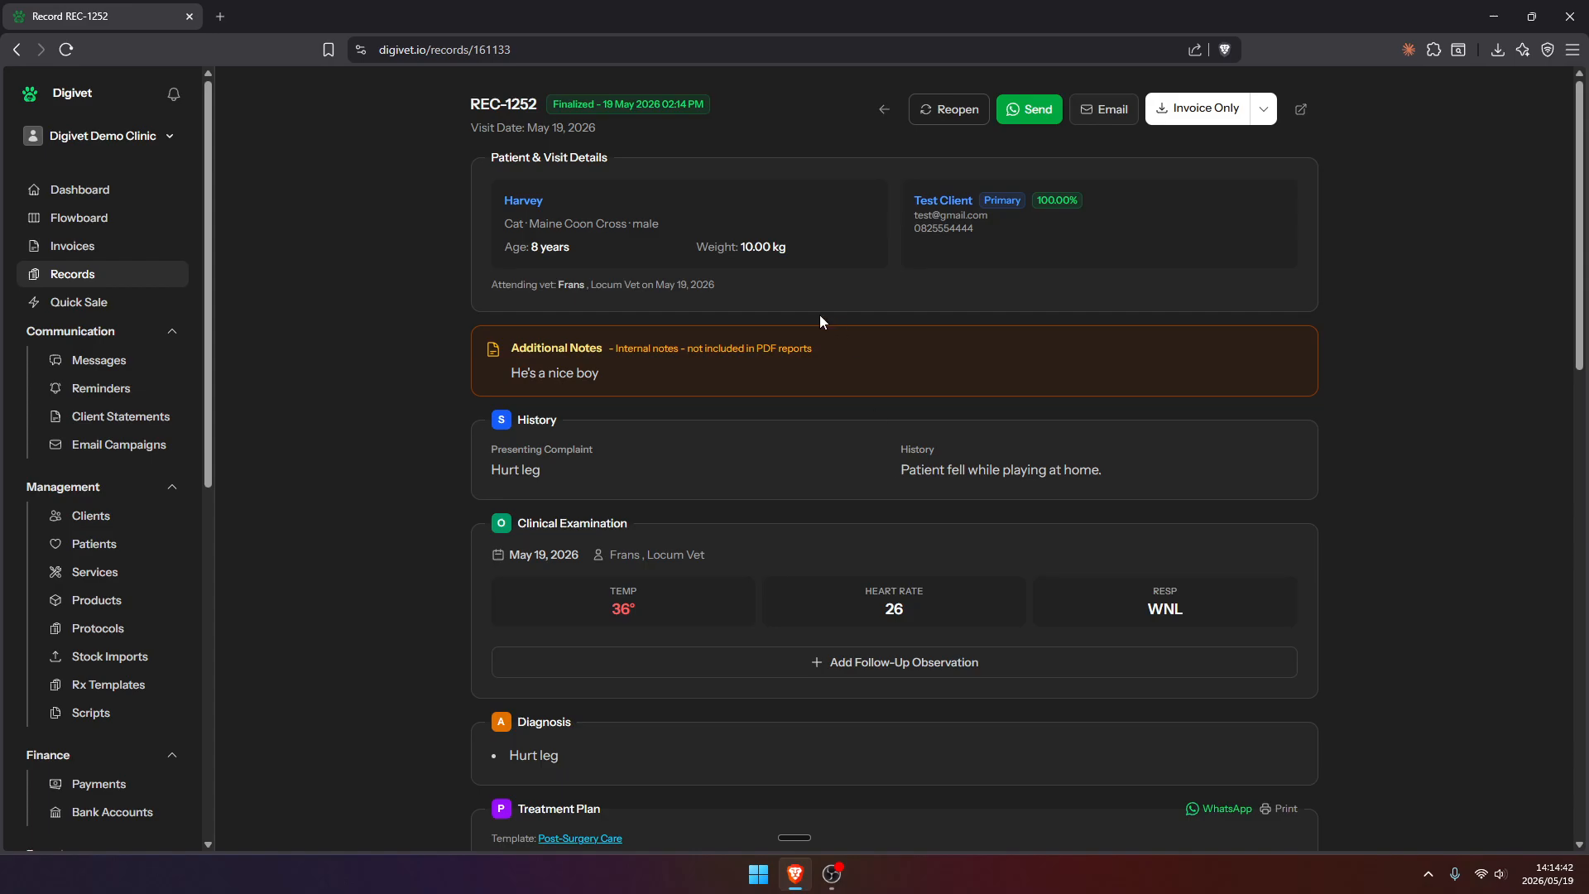
Examine Harvey's temperature and weight history from the finalized record's clinical examination
scroll(917, 366, down, 3)
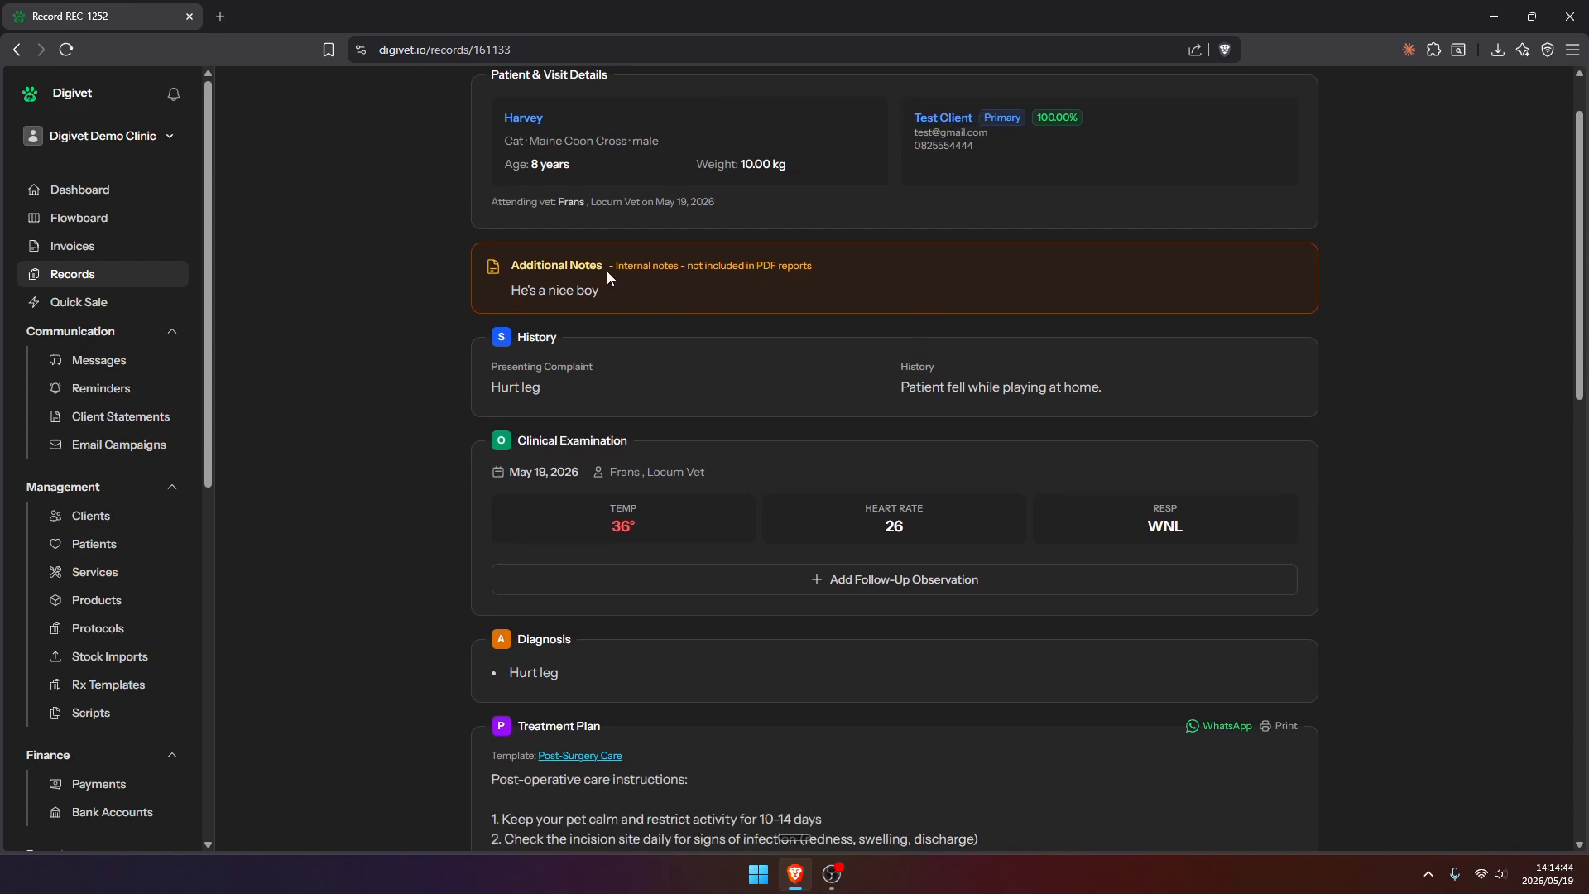
scroll(925, 312, down, 1)
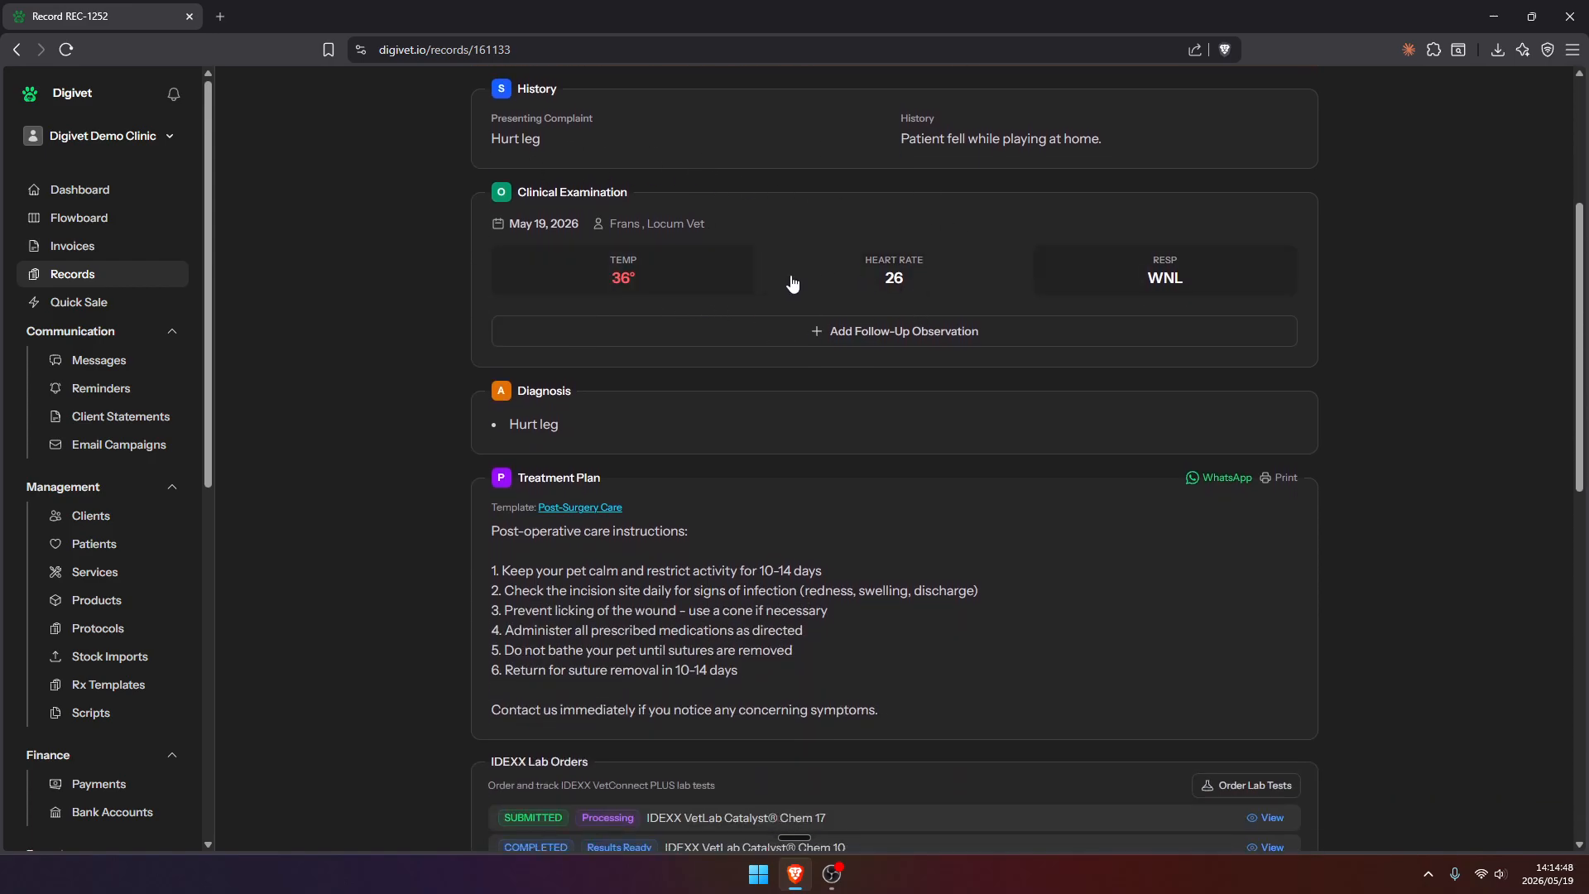
scroll(672, 421, down, 1)
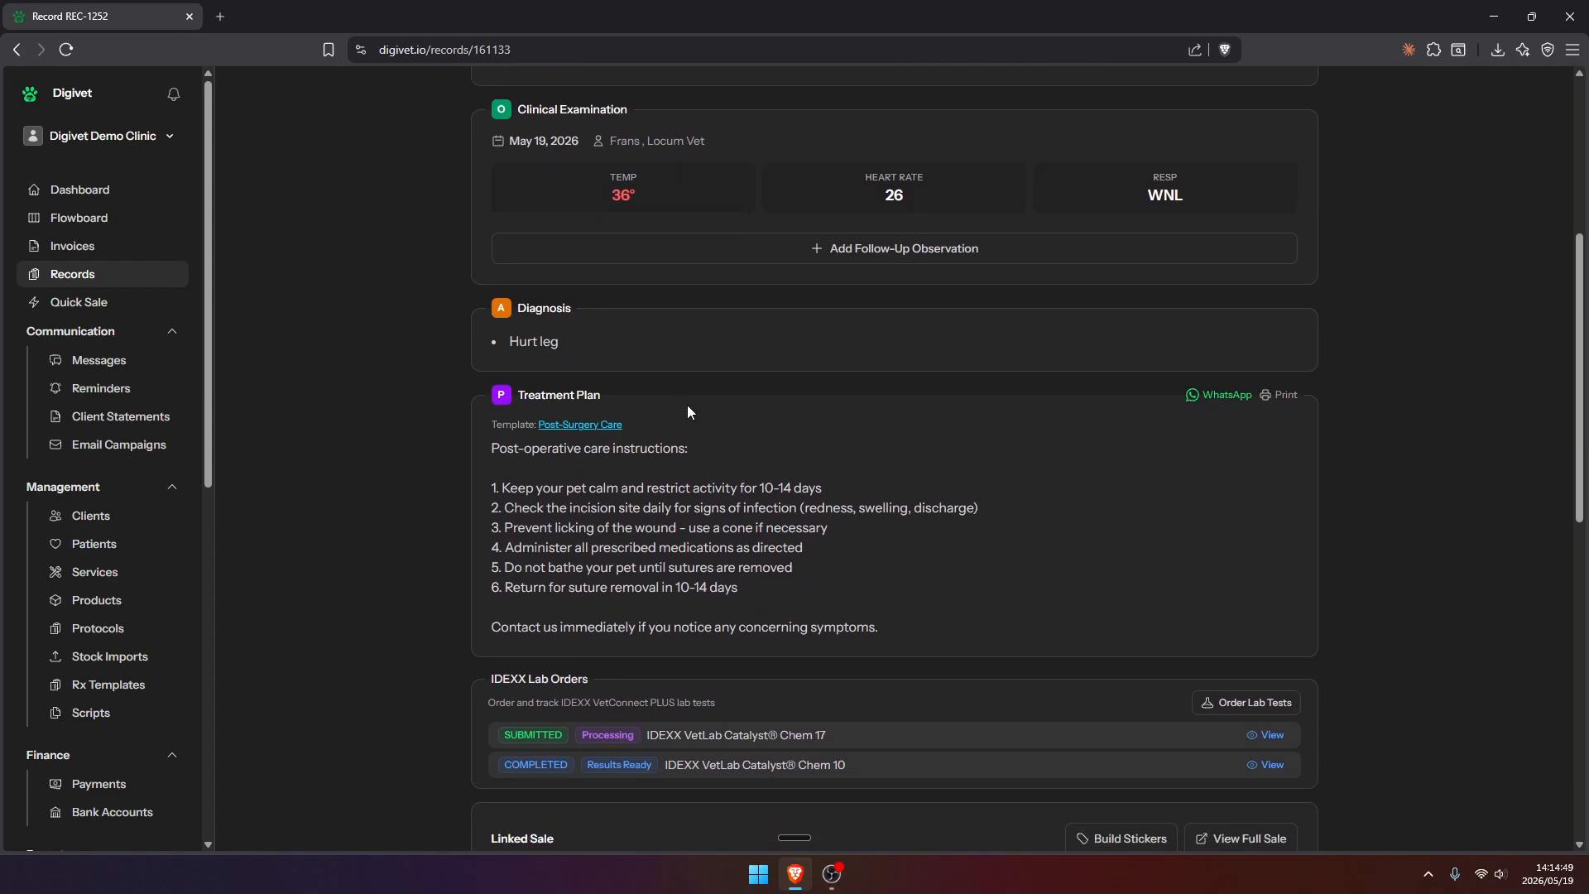
click(670, 207)
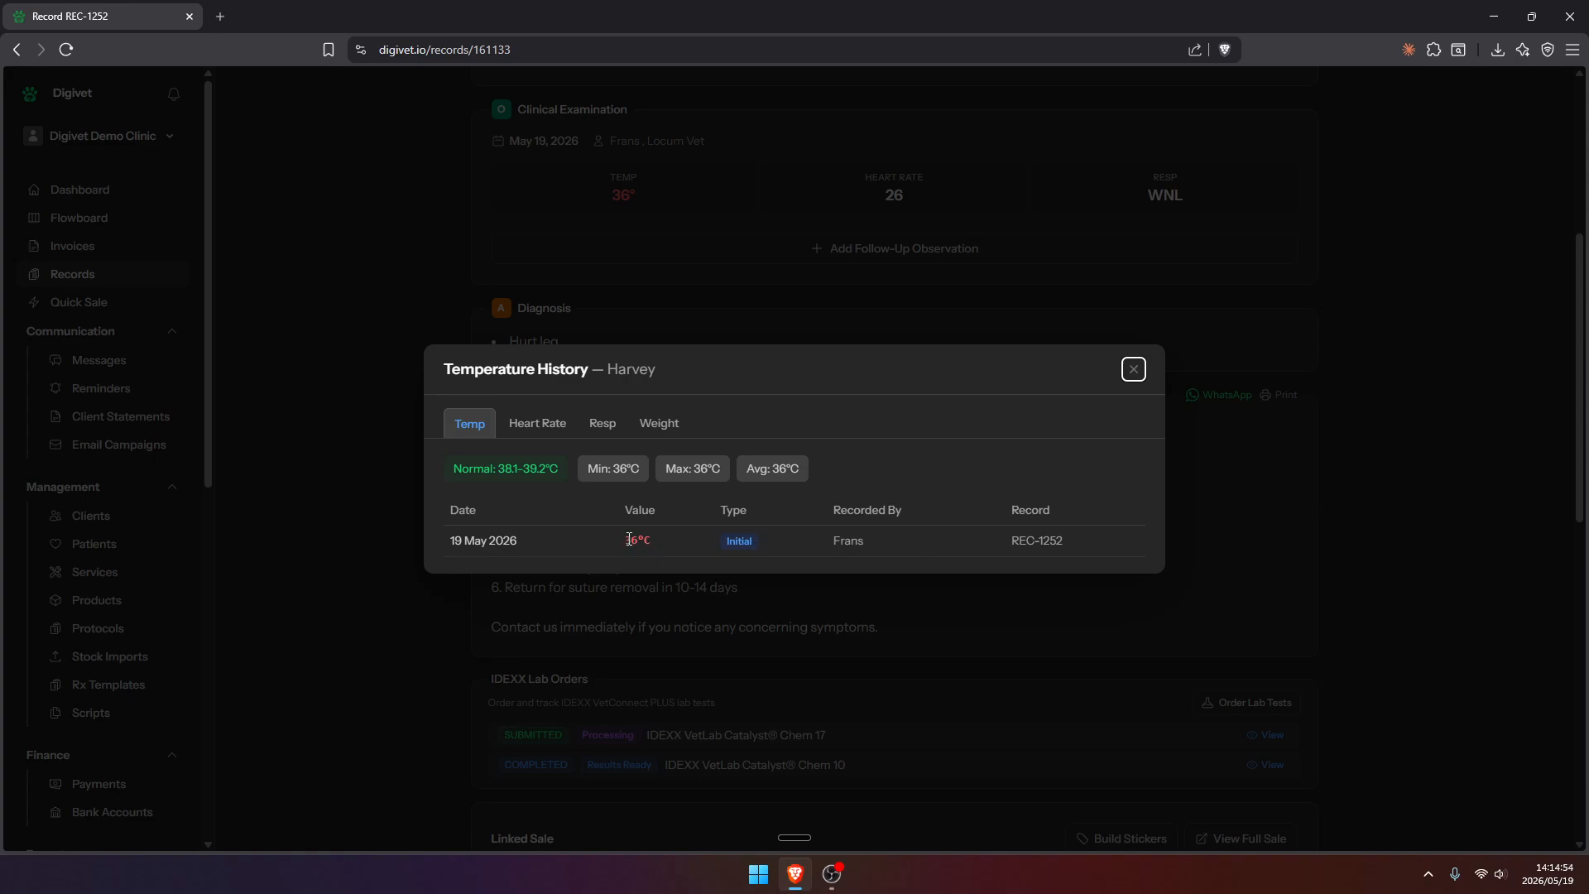
click(653, 420)
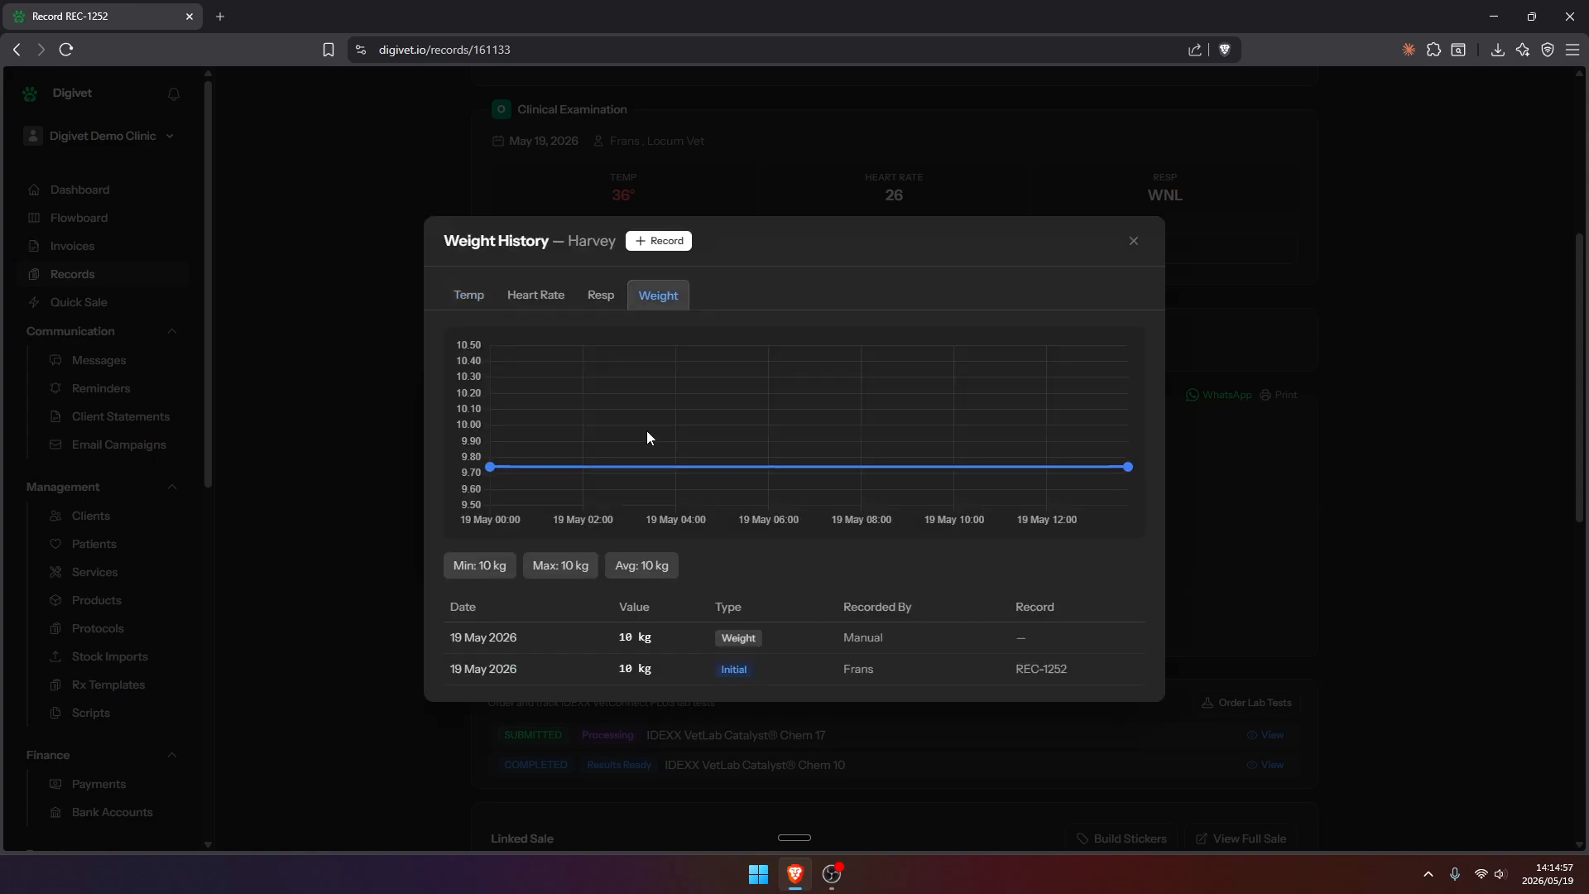
click(1134, 241)
Open the printable version of Harvey's treatment plan and read through the document
scroll(827, 298, down, 2)
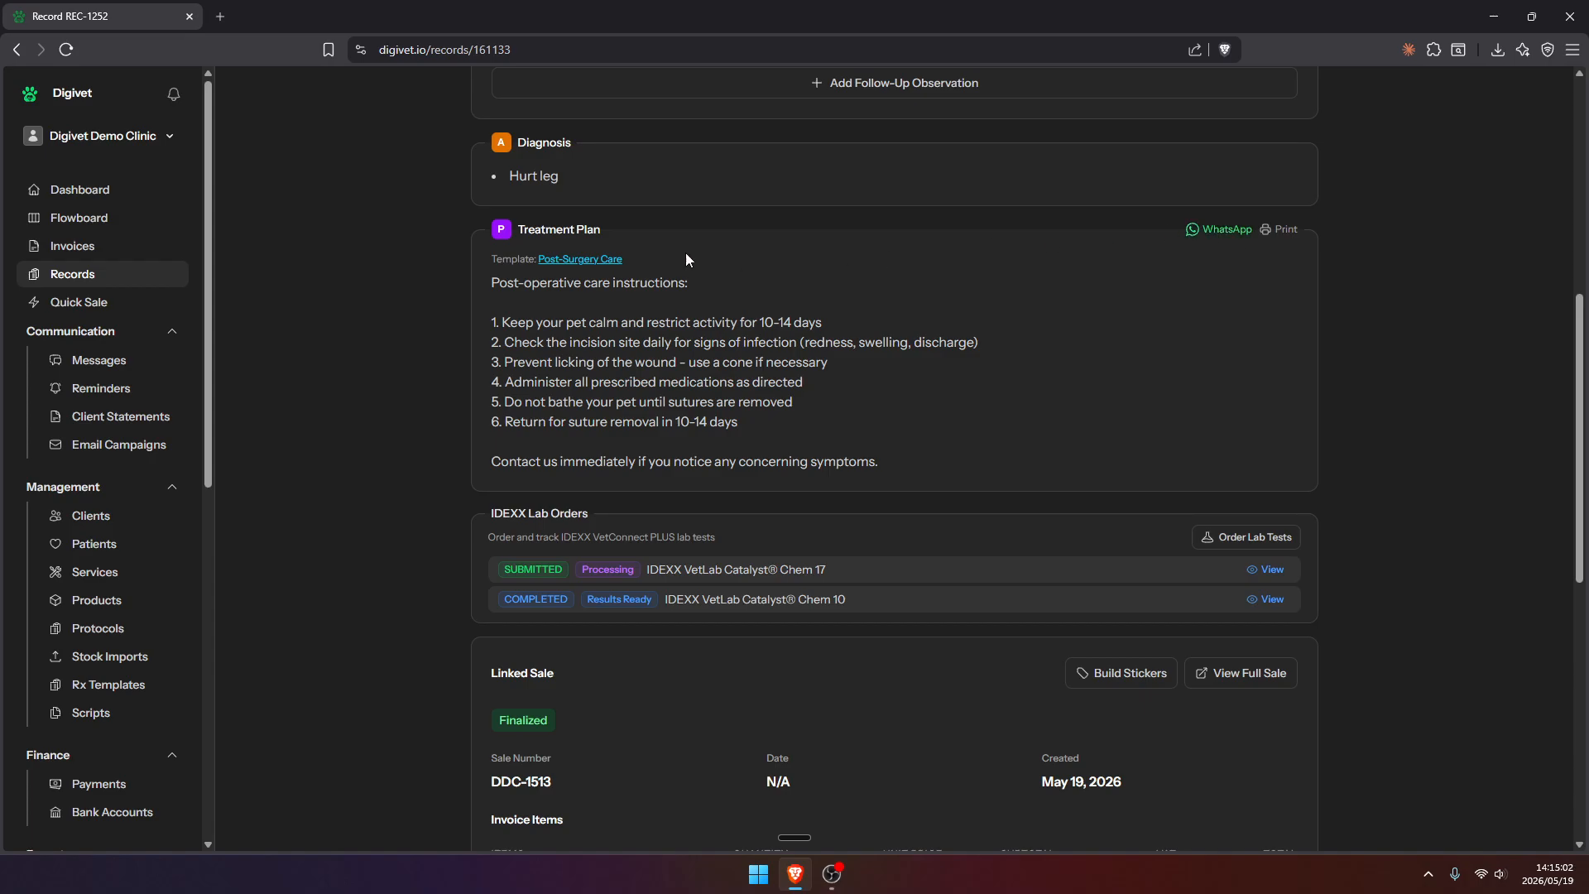
click(1282, 235)
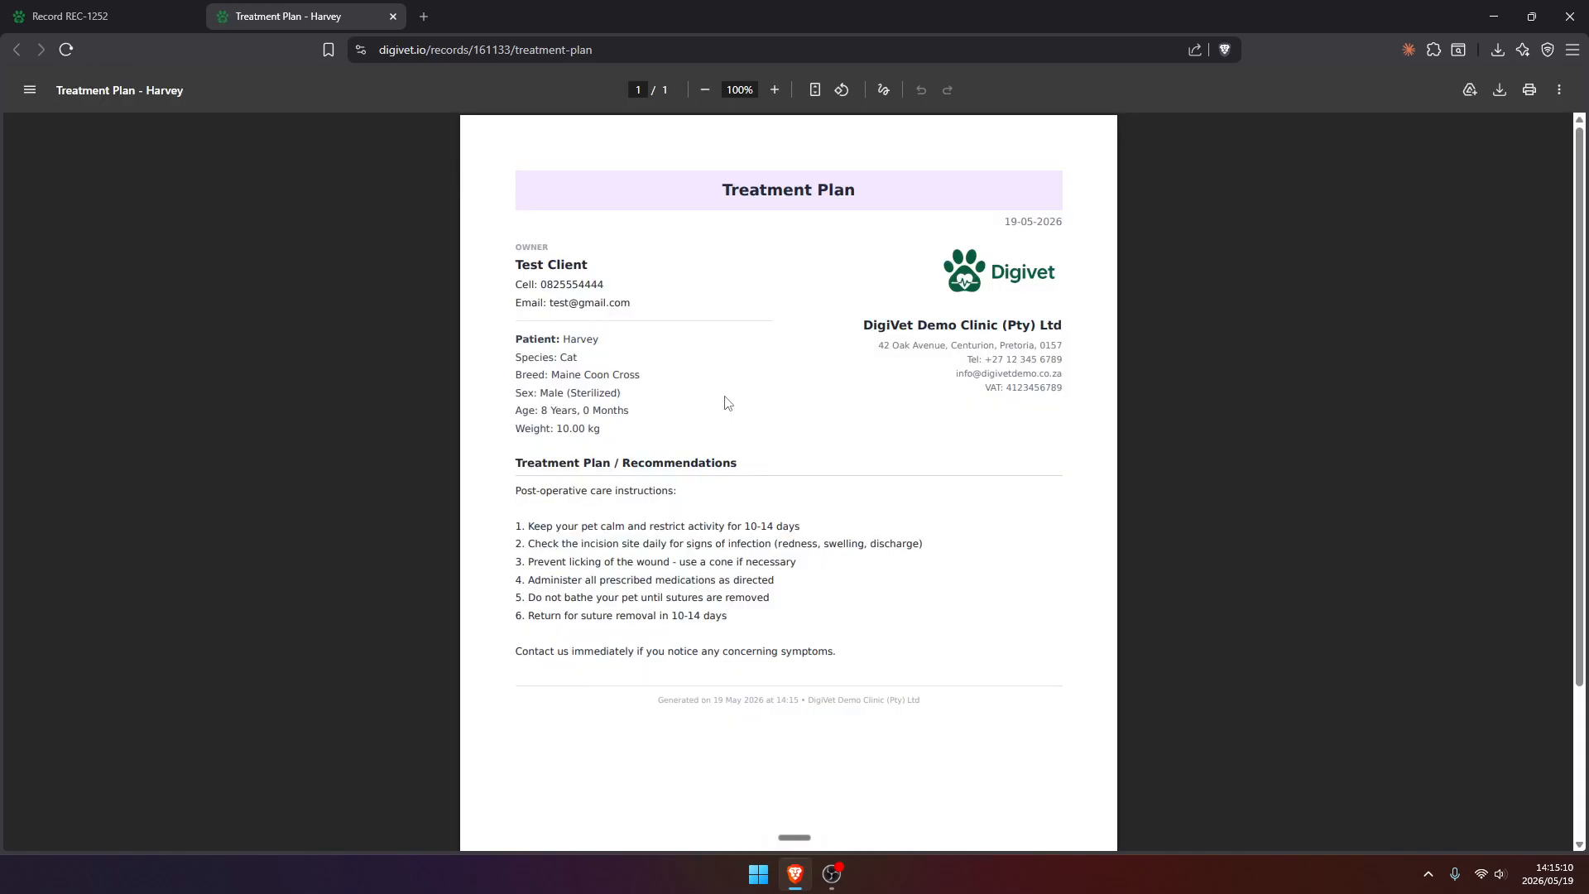
scroll(725, 403, down, 1)
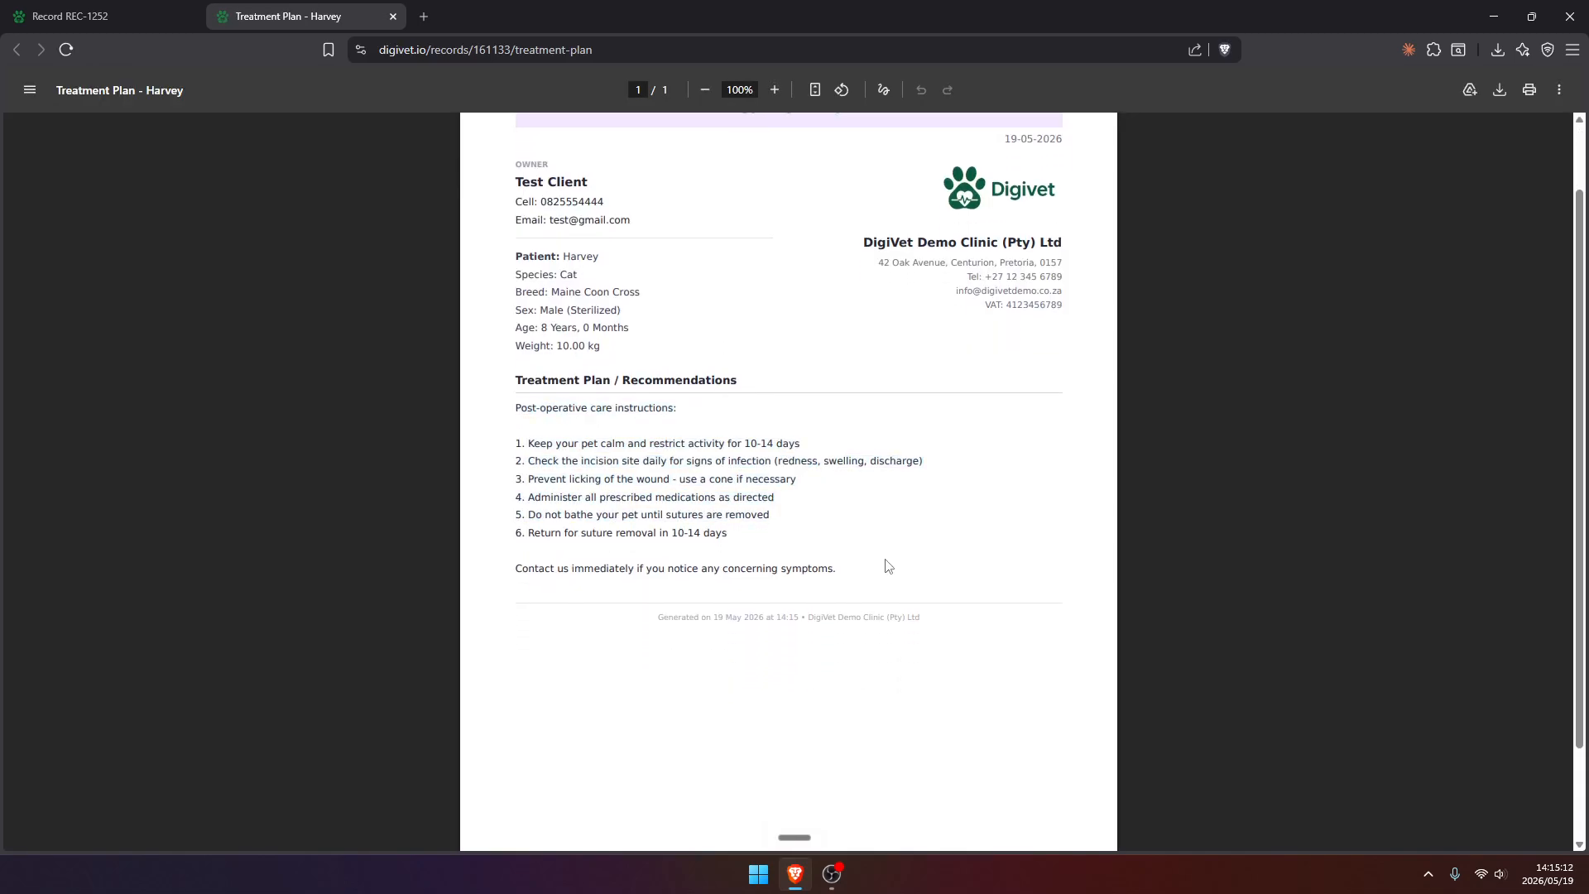
scroll(853, 521, up, 1)
Examine the IDEXX VetLab Catalyst Chem 17 lab results linked to the record and return to the record
scroll(558, 327, down, 3)
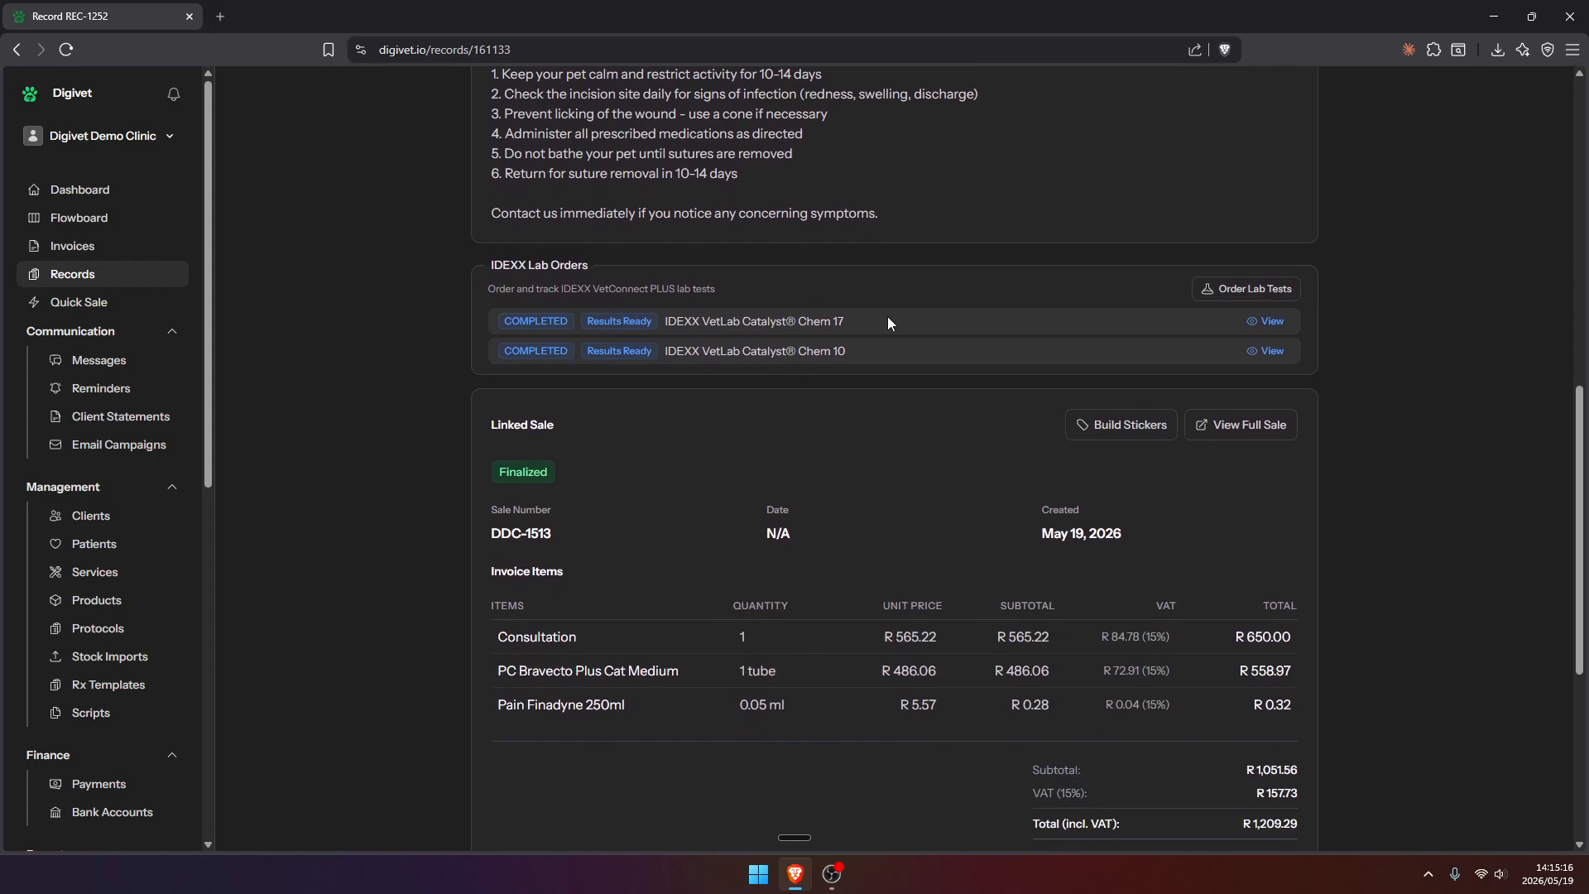
click(1269, 323)
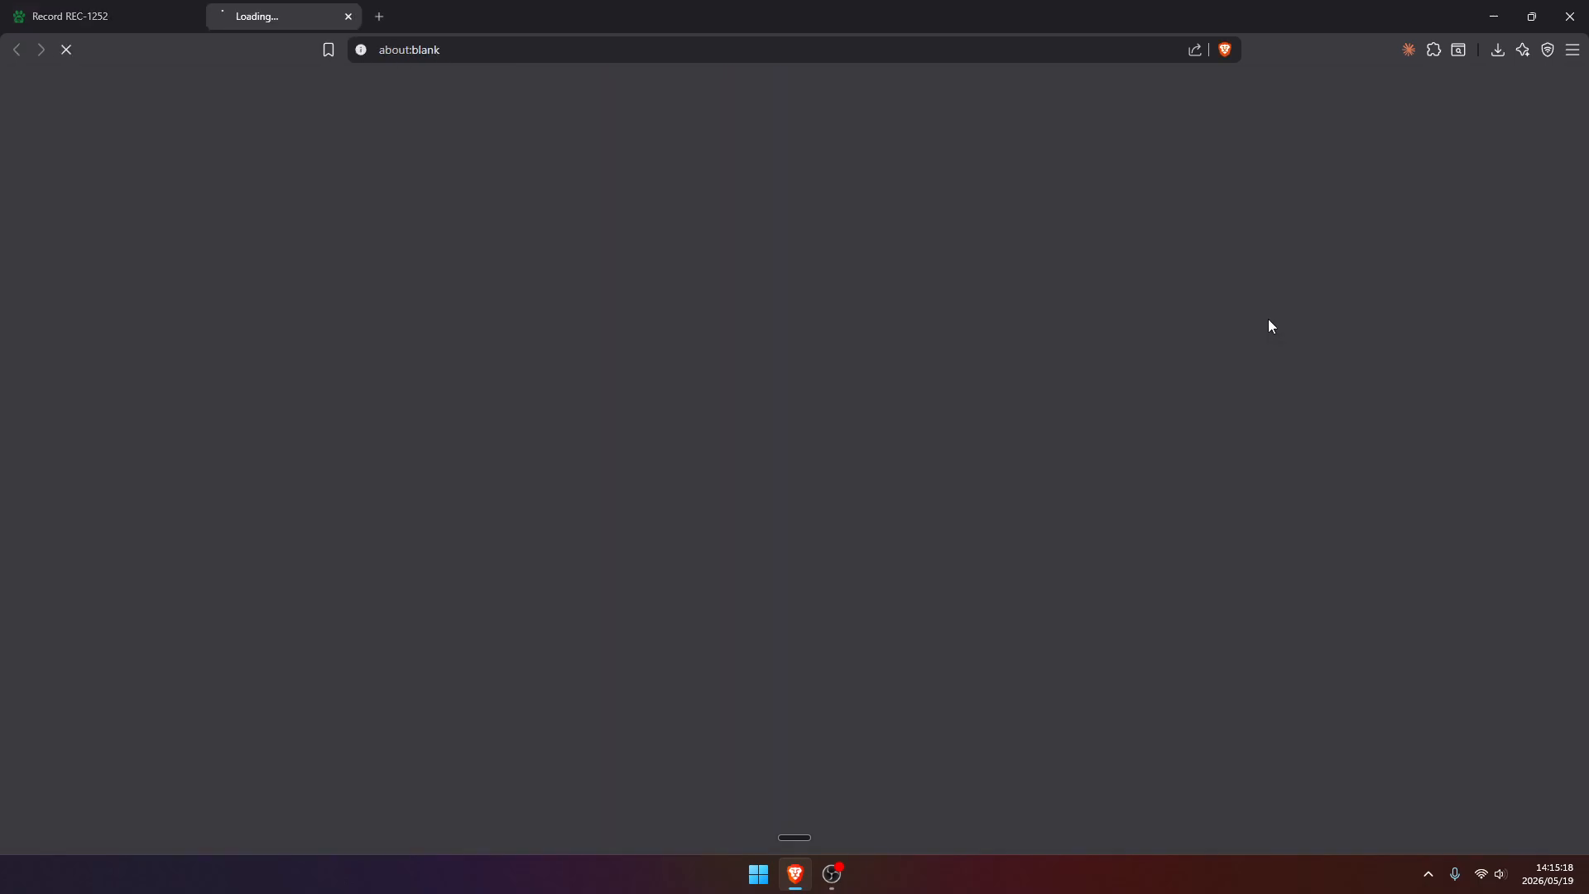
scroll(1001, 415, down, 5)
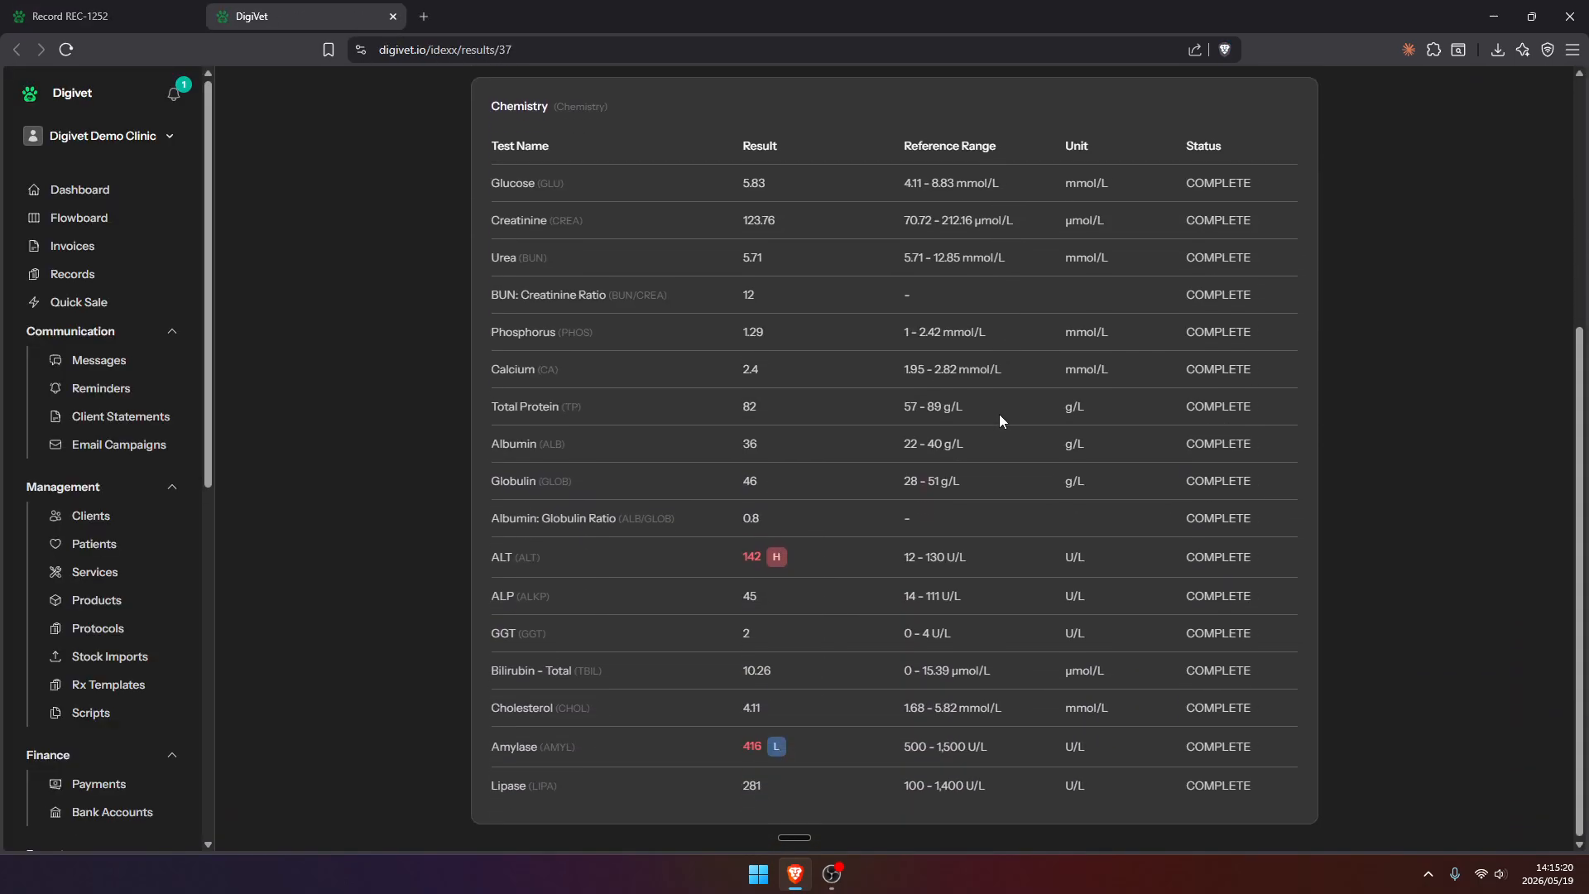
scroll(1000, 415, up, 5)
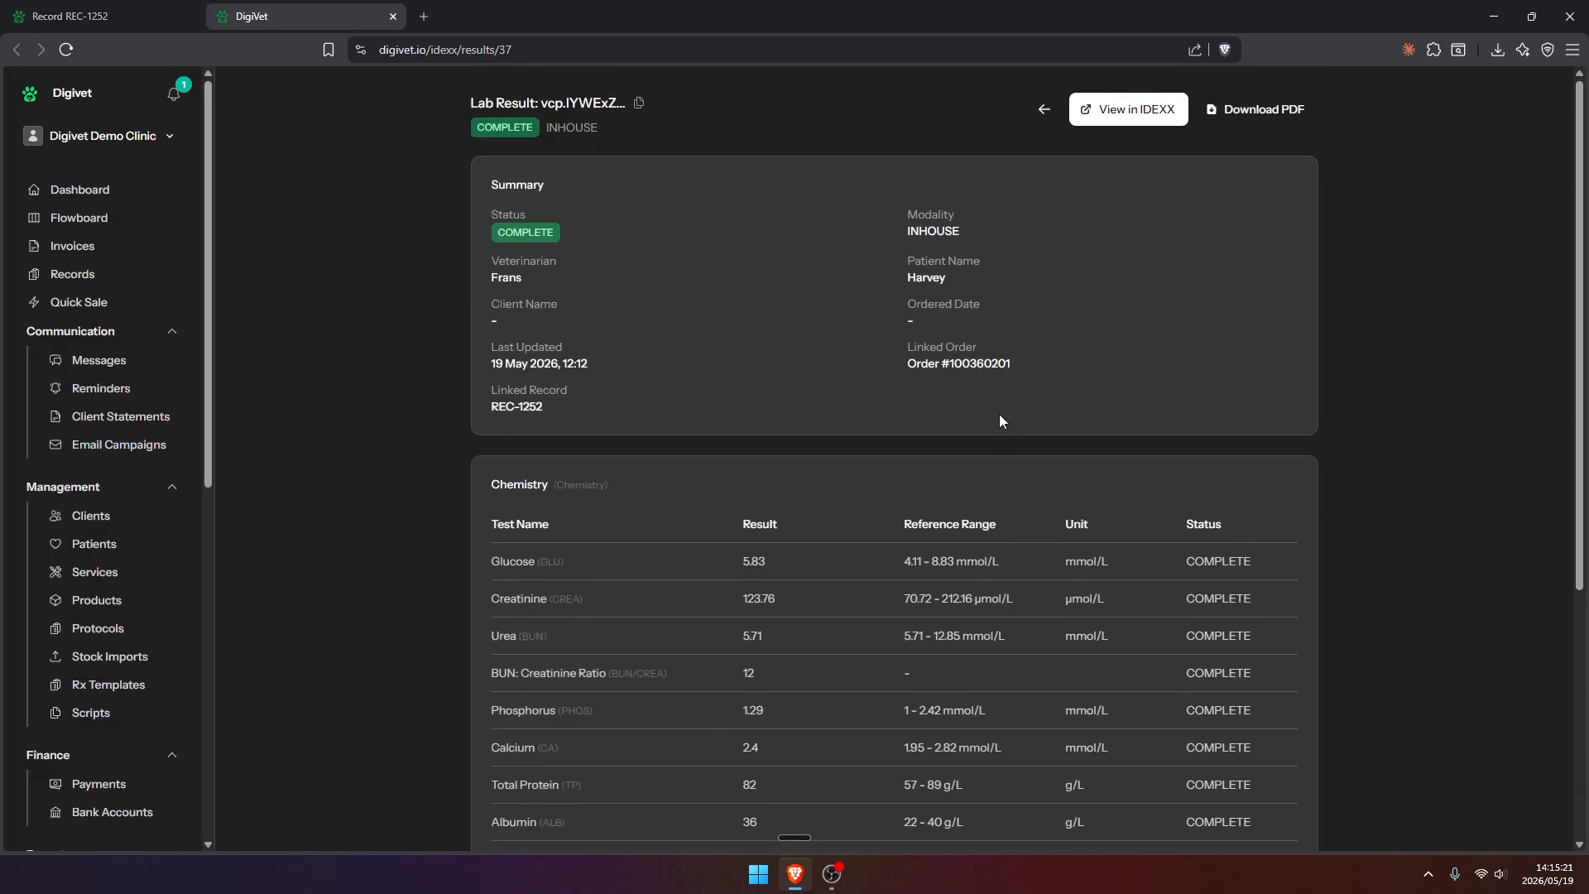
middle_click(310, 2)
Save the medication stickers for the record's linked sale and open their printable view
scroll(688, 329, down, 3)
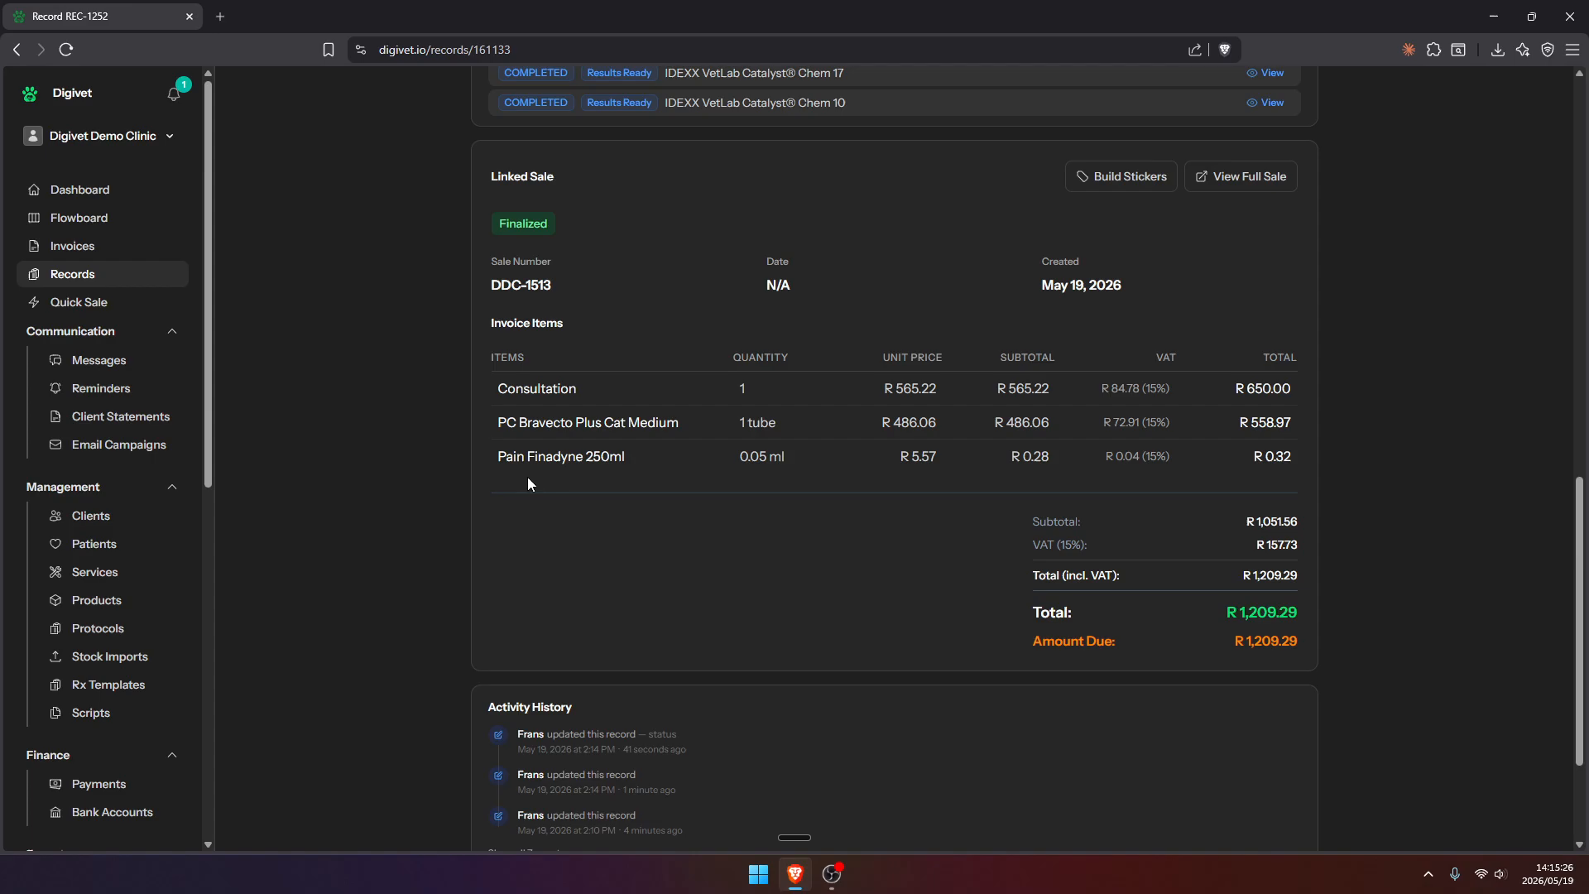
scroll(1170, 389, down, 3)
scroll(1142, 415, up, 4)
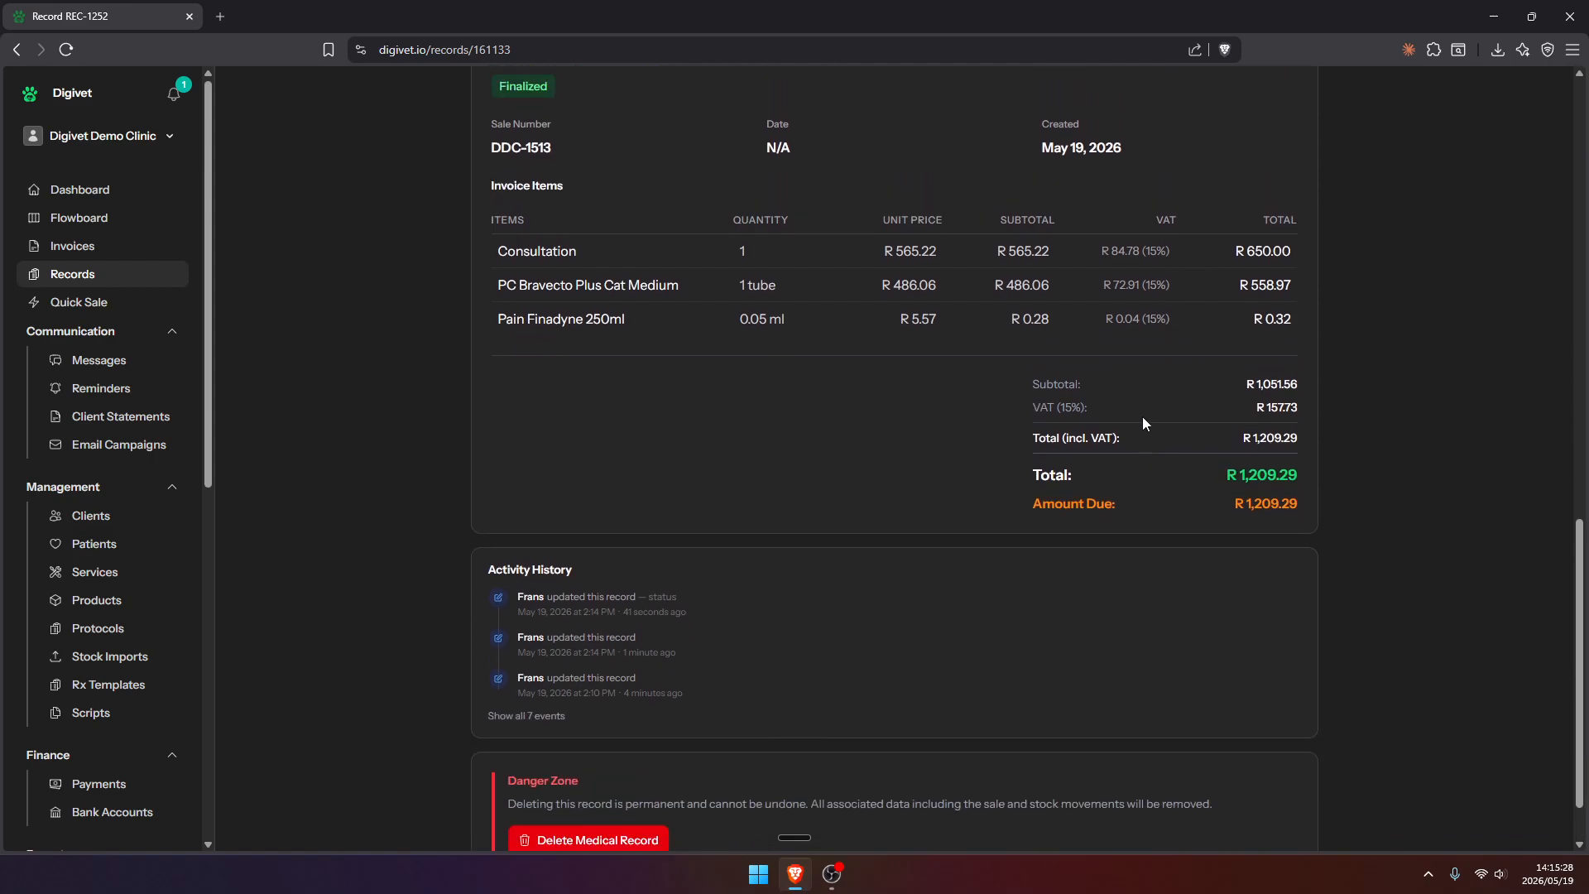
click(1124, 313)
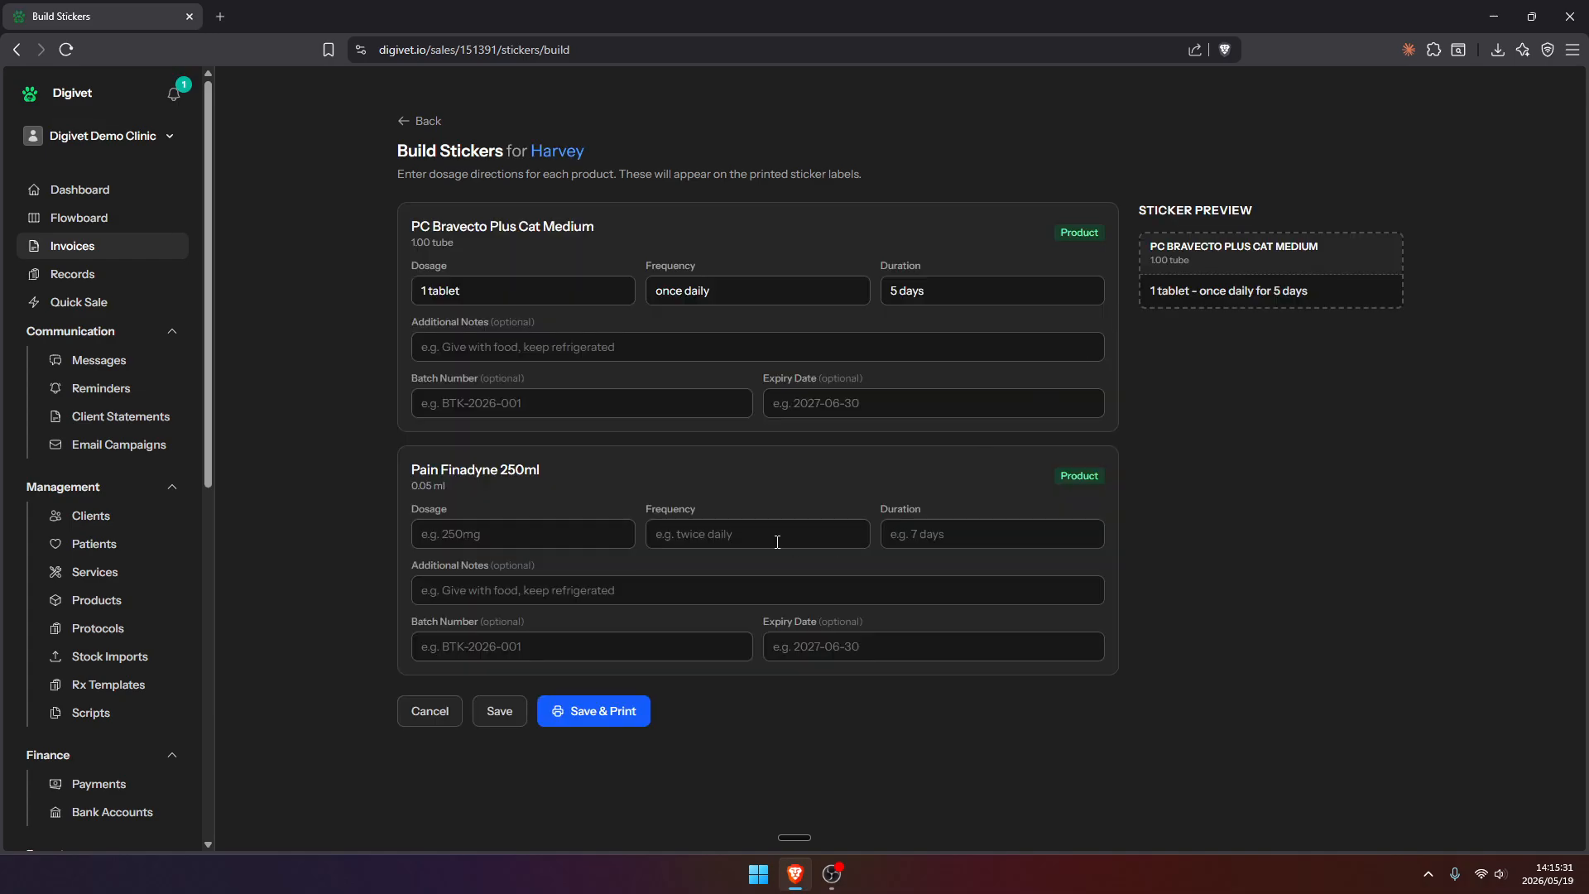
click(587, 714)
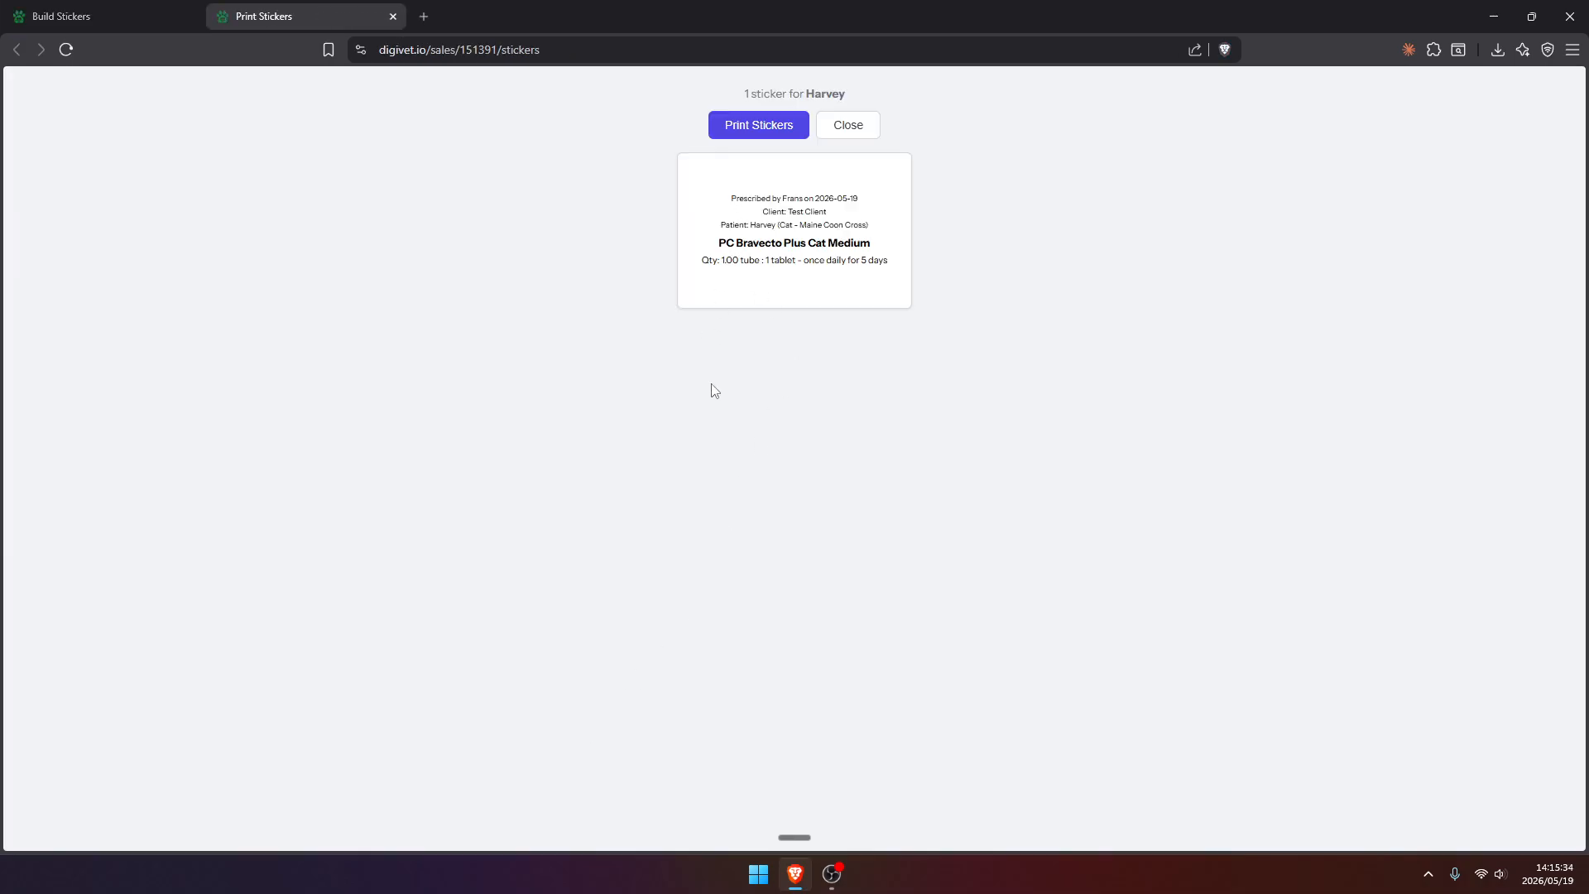
Check the PC Bravecto Plus Cat Medium sticker at a larger zoom and return to Harvey's record
scroll(707, 463, up, 4)
scroll(709, 468, up, 1)
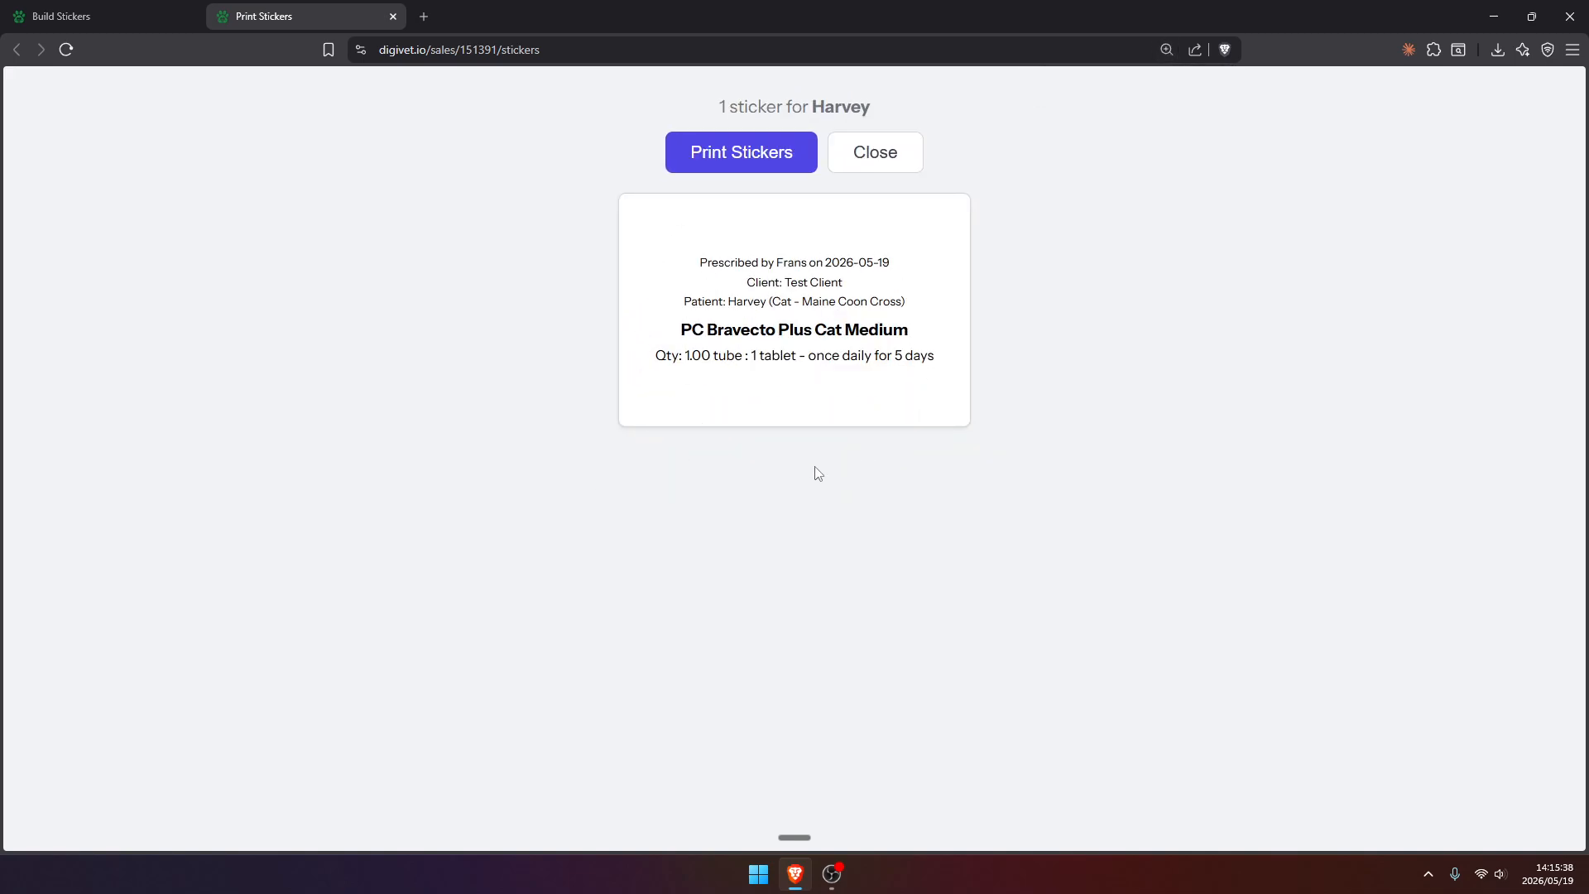
key(ctrl+0)
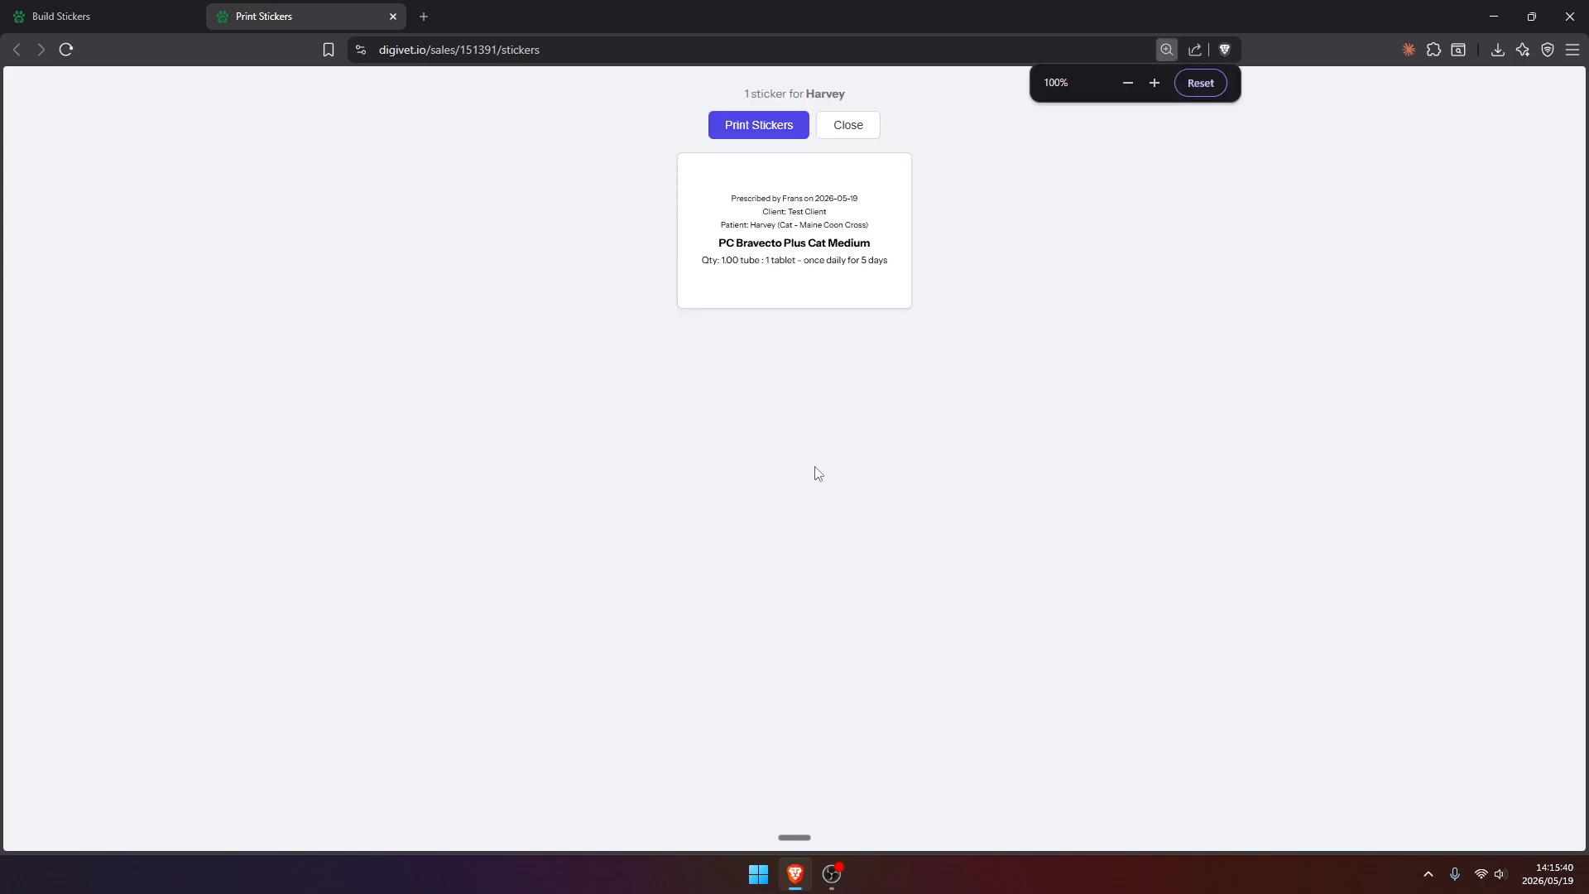
middle_click(331, 15)
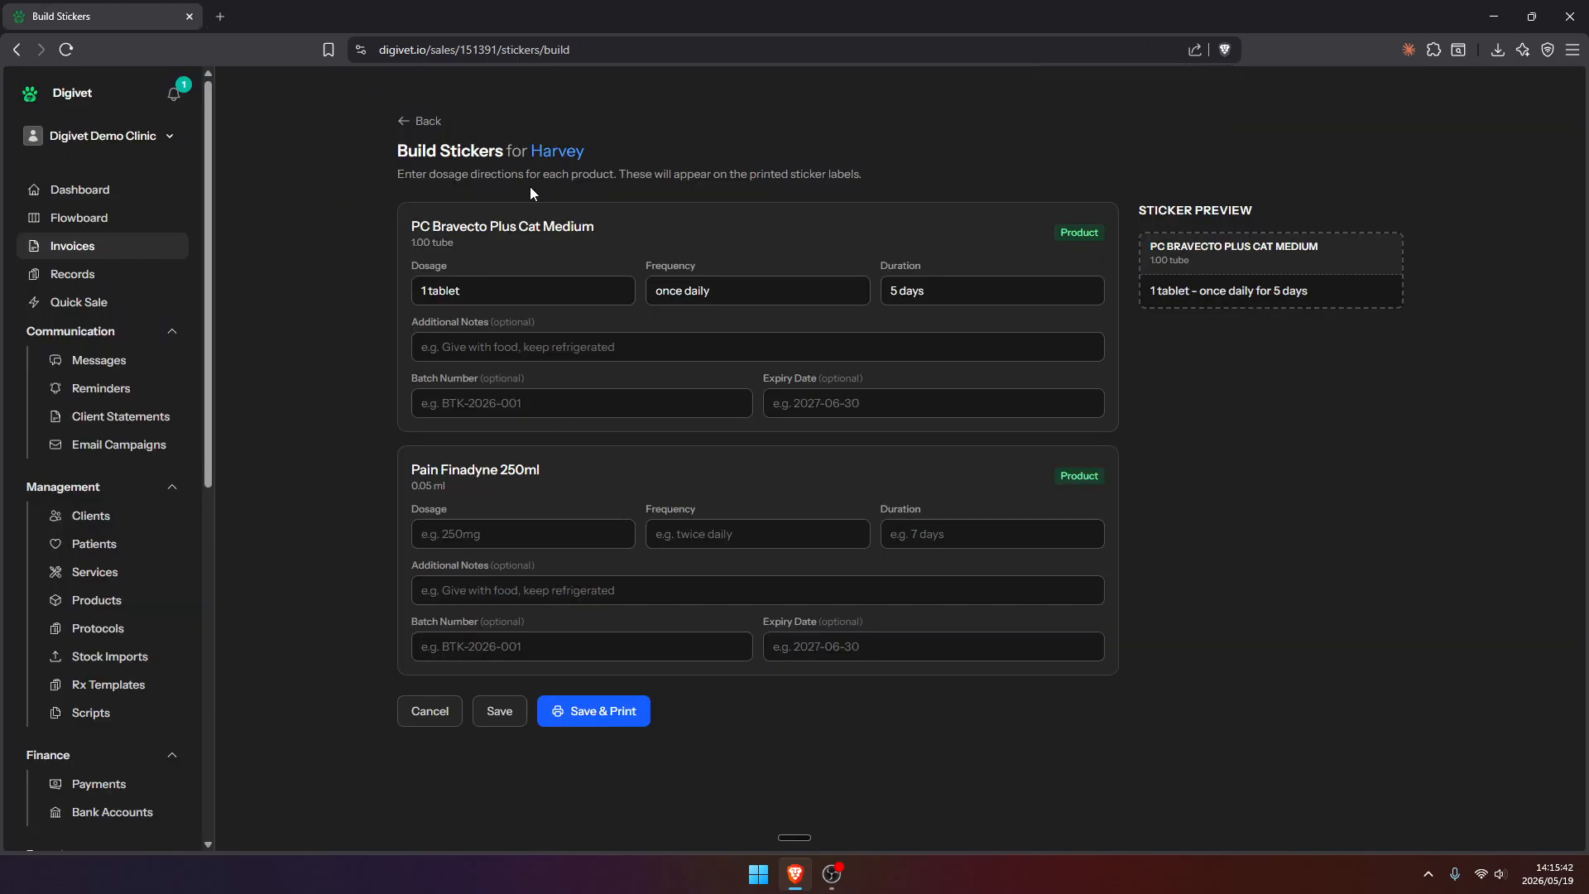
click(548, 152)
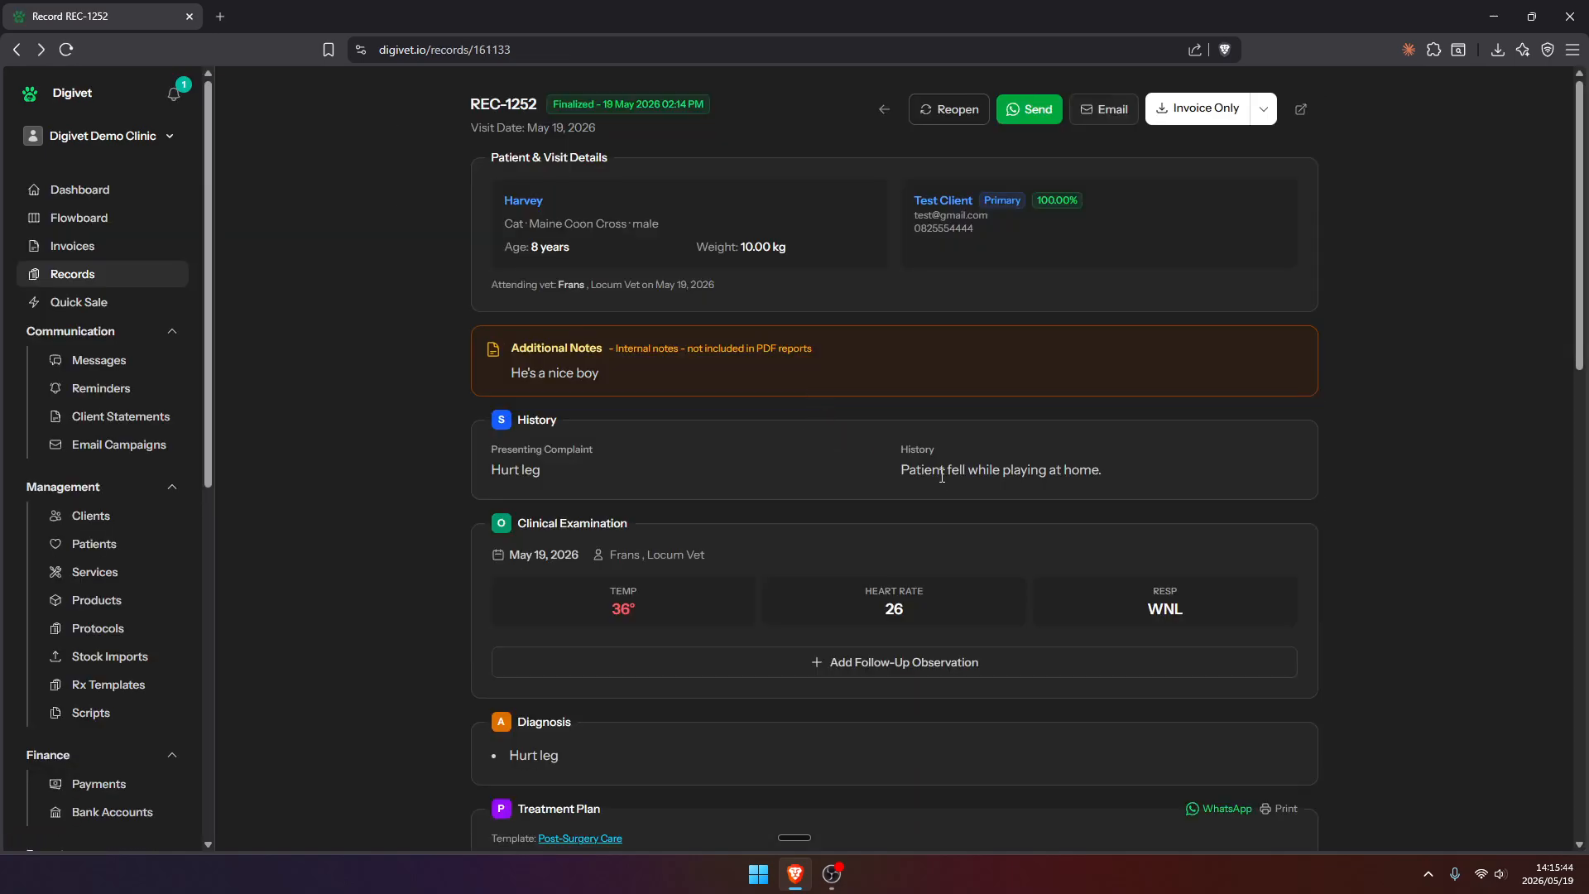